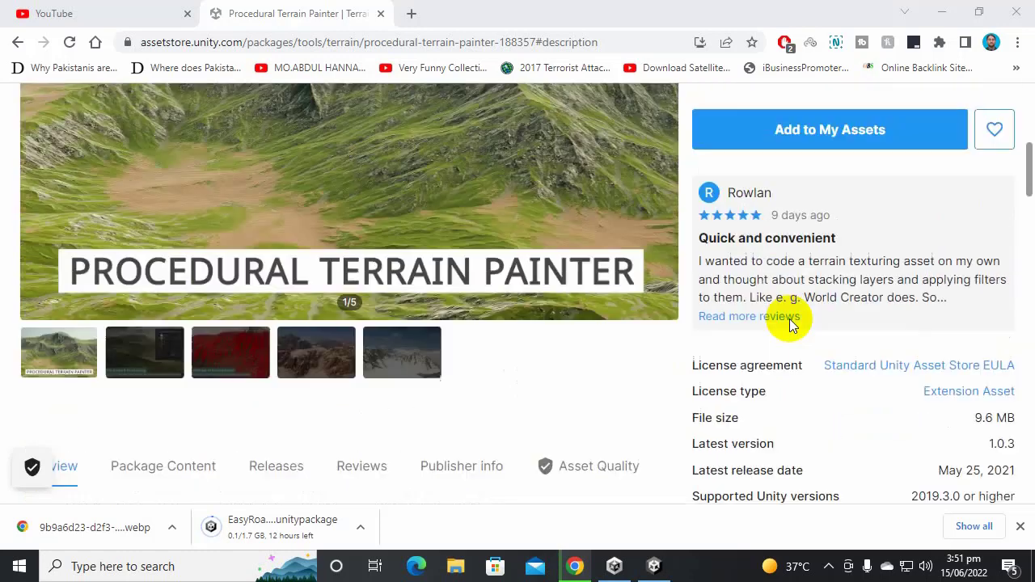
Examine the Procedural Terrain Painter asset page, including its preview images, price, description, file size and supported Unity versions
drag(765, 320, 717, 280)
click(732, 278)
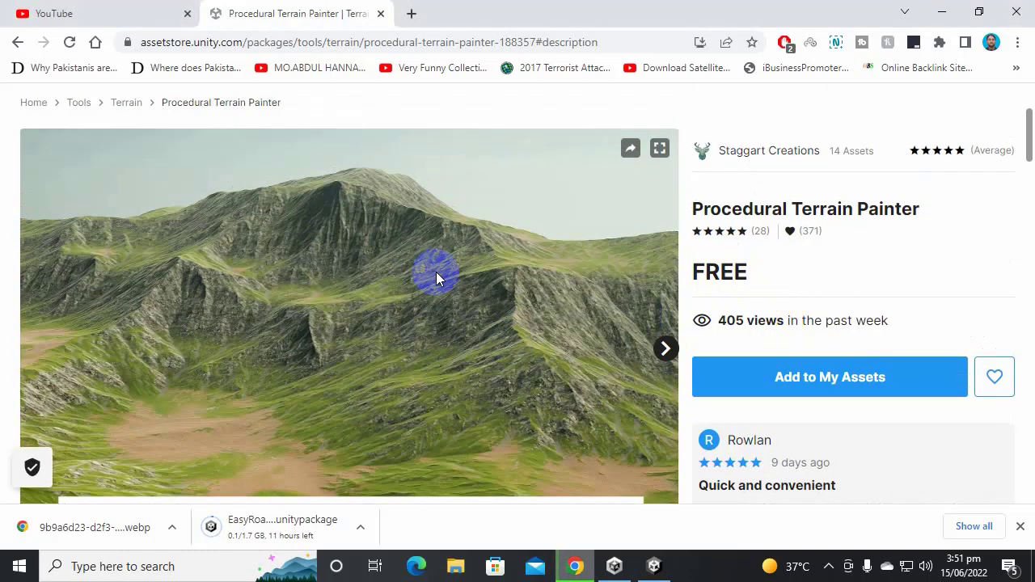
scroll(440, 275, down, 5)
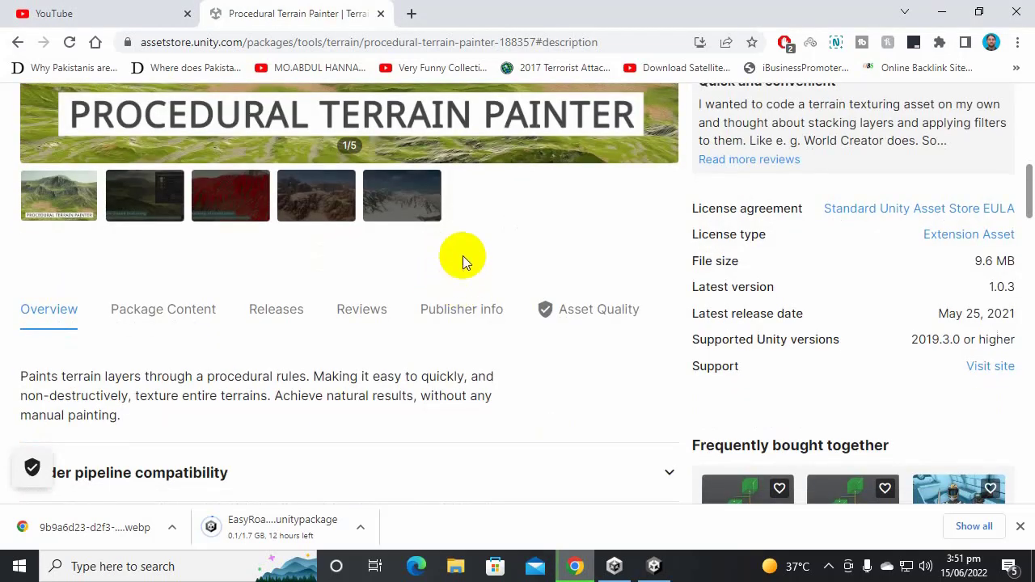
right_click(678, 5)
click(575, 8)
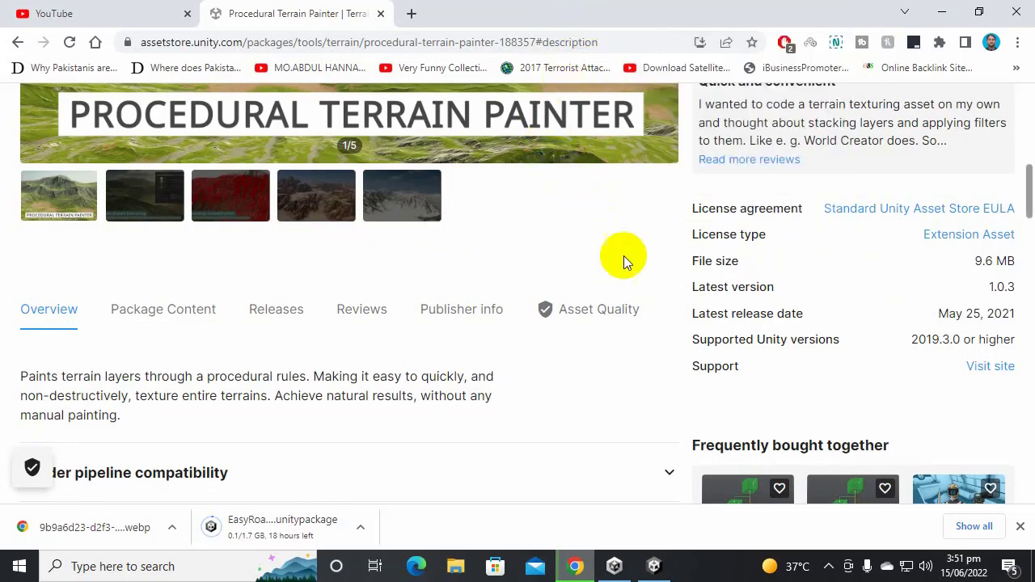
scroll(623, 267, up, 3)
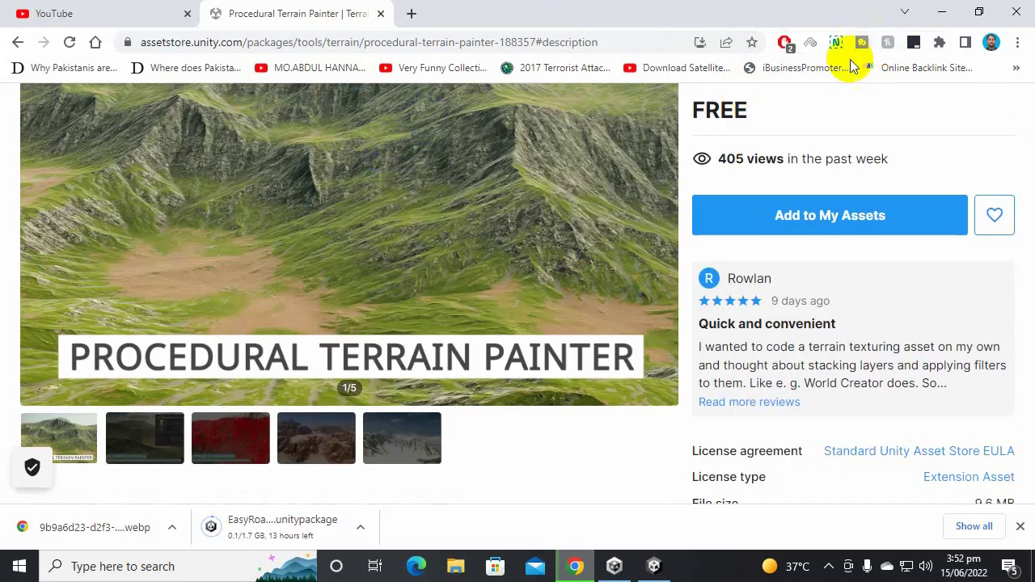
click(813, 234)
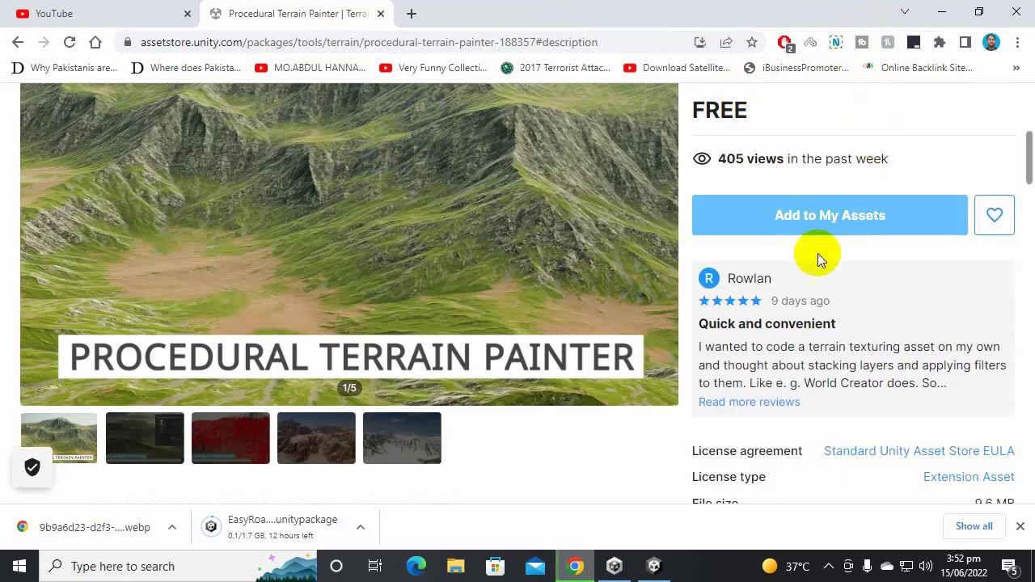
Switch to the EasyRoad project open in the Unity editor
click(654, 567)
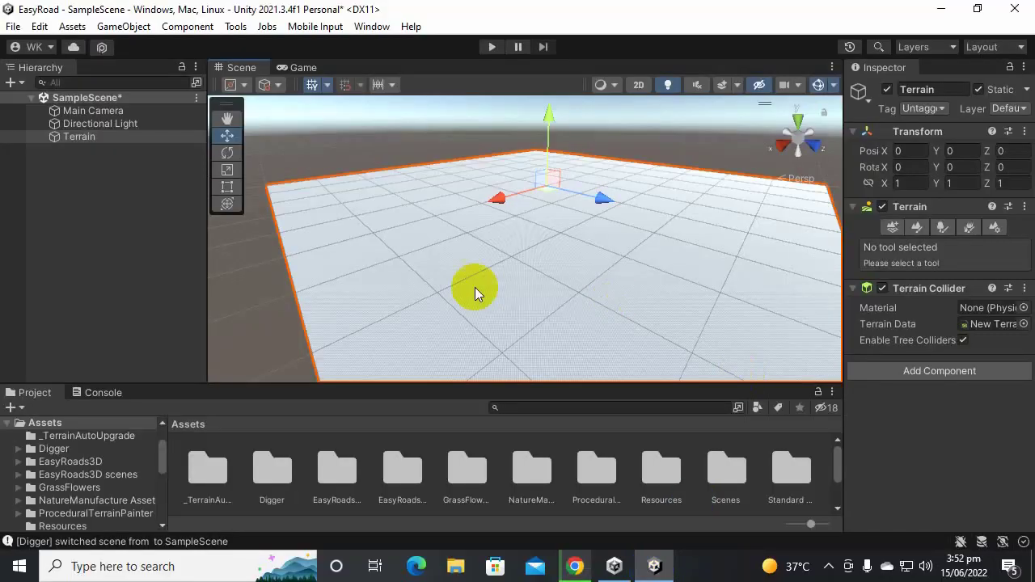
scroll(475, 287, down, 3)
right_click(116, 193)
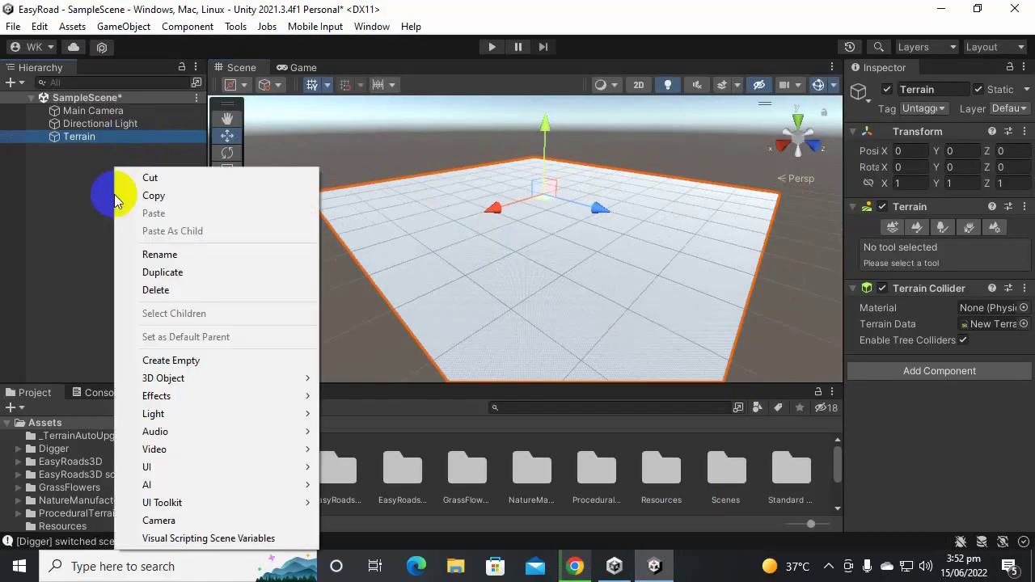
mouse_move(178, 385)
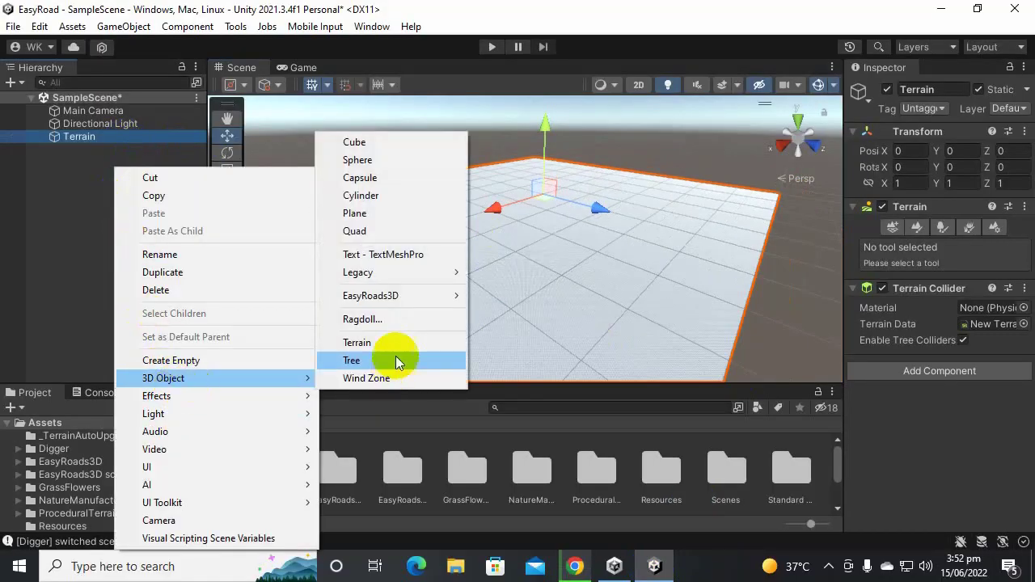
click(52, 184)
Select the Terrain object and activate its Paint Terrain tool in Raise or Lower Terrain mode
click(77, 138)
scroll(589, 252, down, 4)
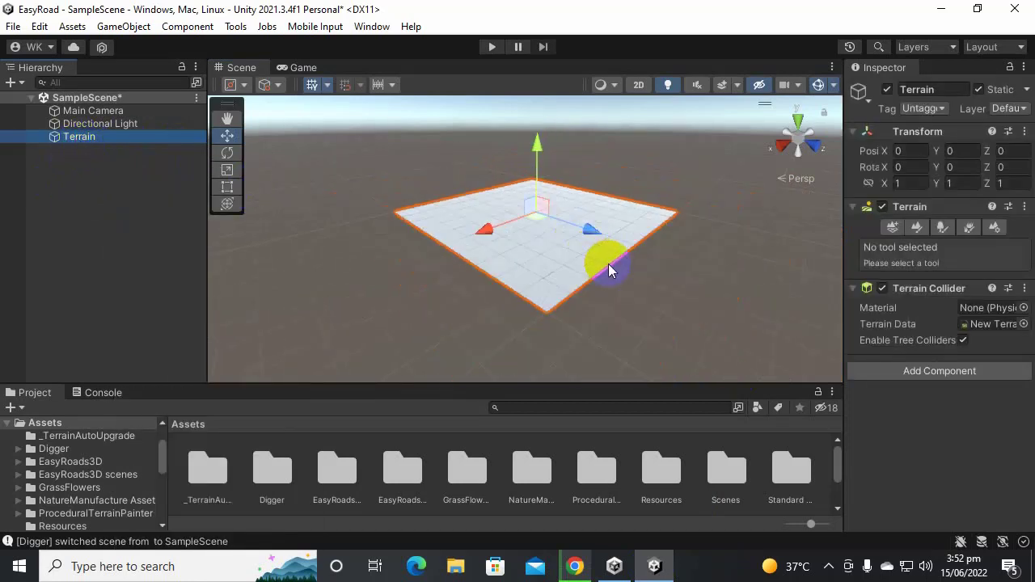
middle_drag(607, 261, 588, 249)
scroll(588, 249, up, 5)
scroll(588, 249, down, 3)
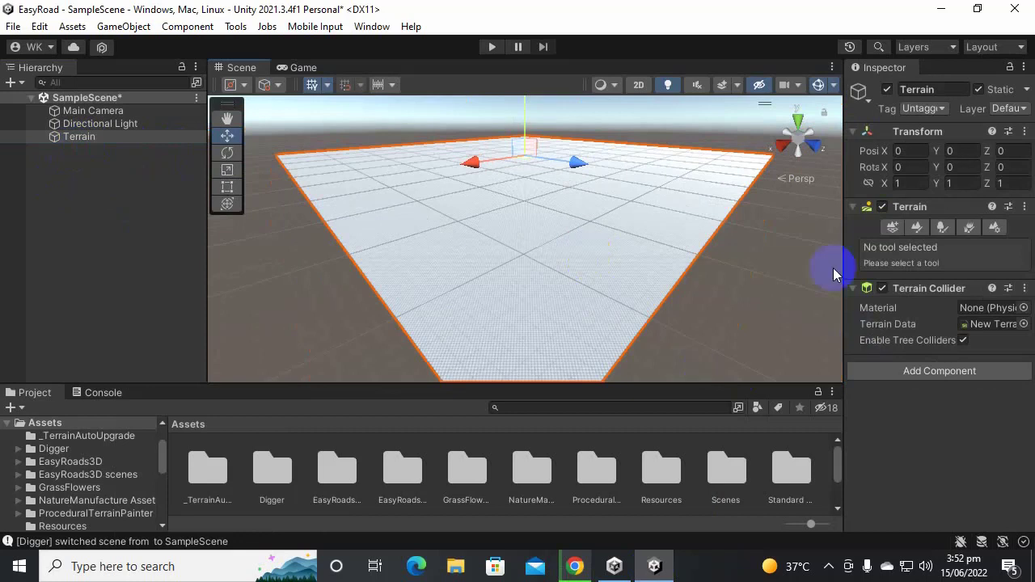
click(912, 228)
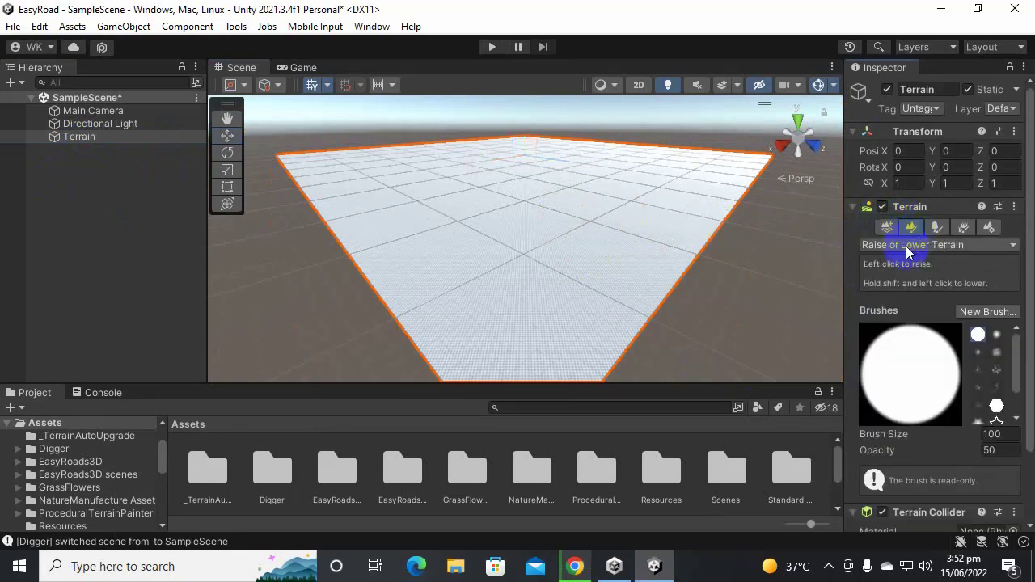
click(905, 246)
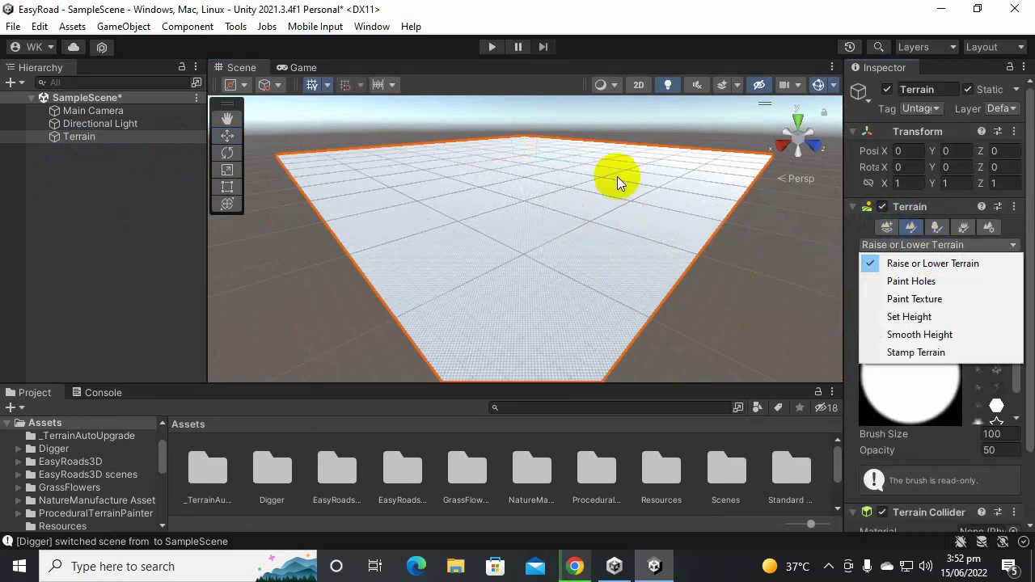
click(958, 265)
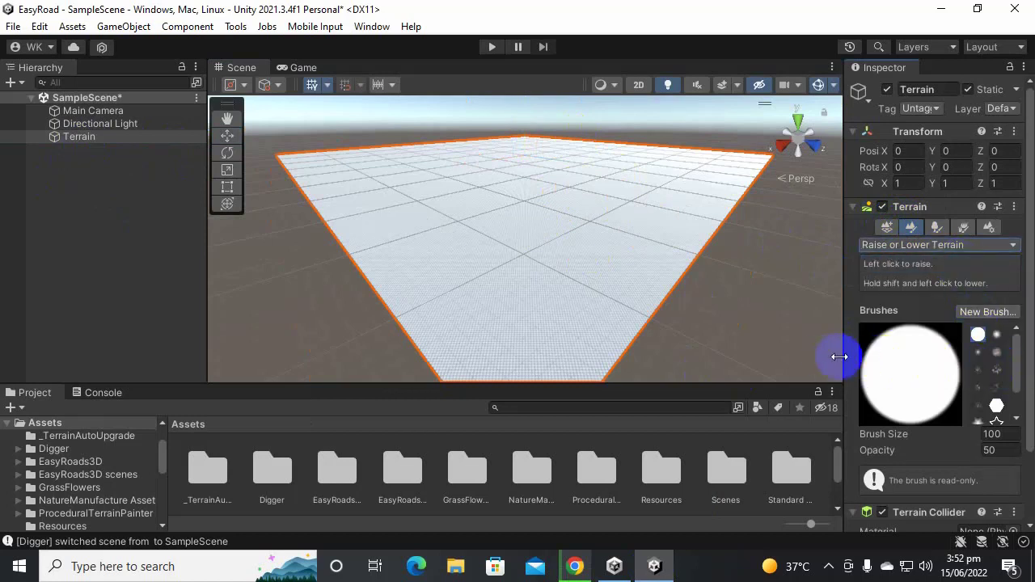
Widen the Inspector, choose the patchy builtin_brush_6 brush and set the brush size to 451
drag(840, 356, 740, 354)
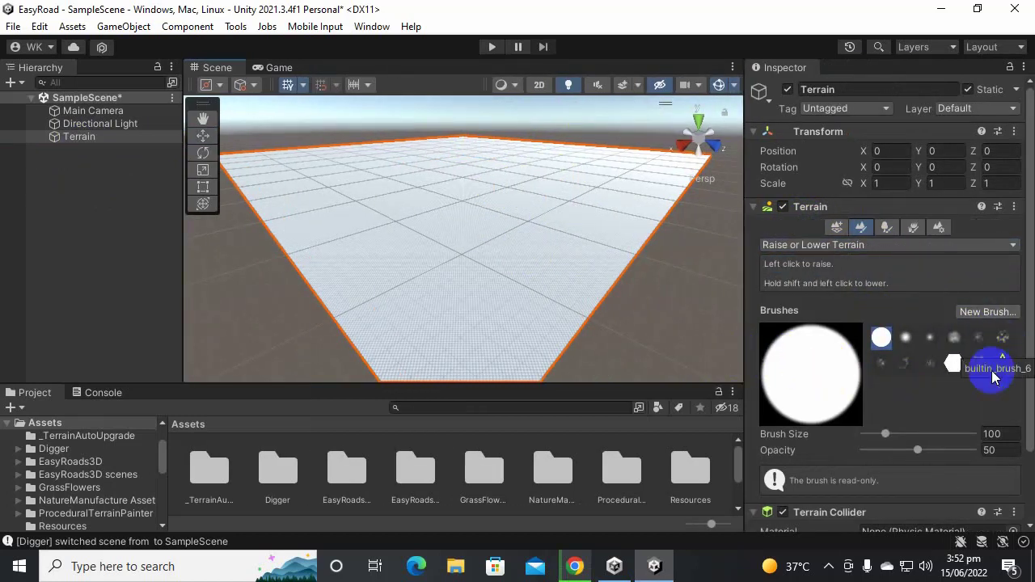
click(1003, 339)
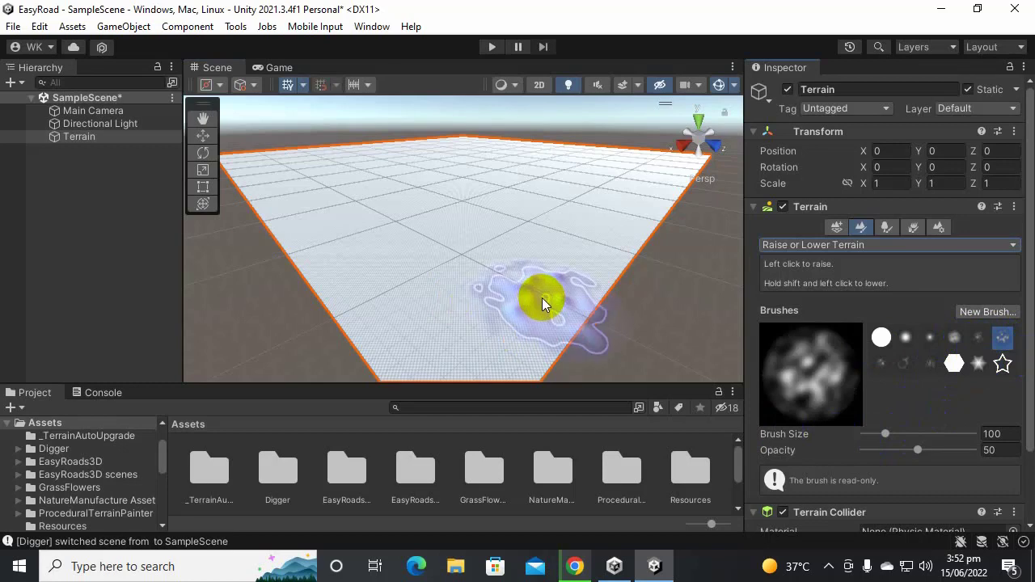
drag(884, 428, 902, 434)
scroll(563, 180, down, 5)
scroll(544, 260, up, 3)
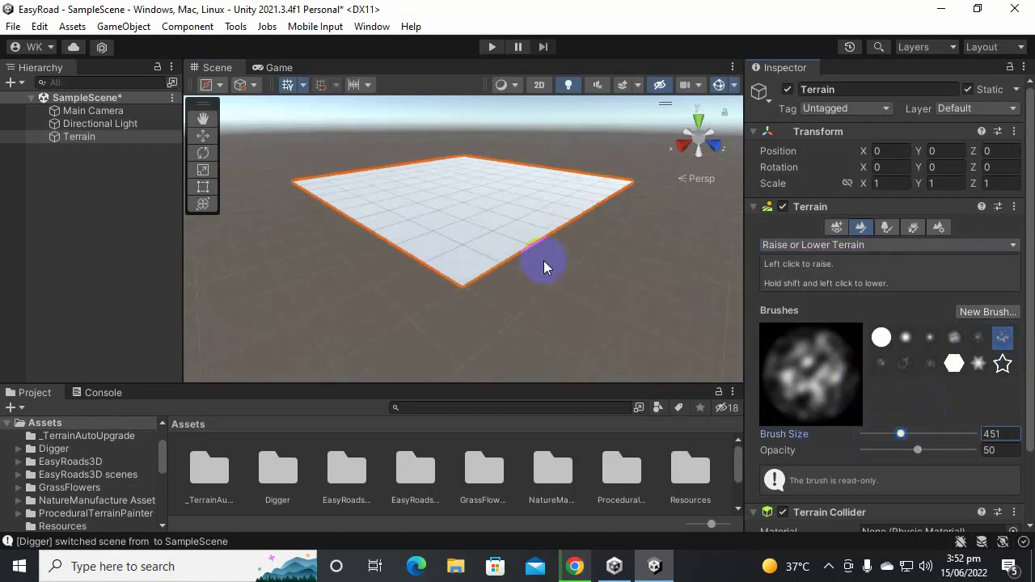
Raise a mountain near one terrain corner and rough low hills across the remaining surface, using a brush size of 423
mouse_move(471, 225)
mouse_down()
mouse_move(485, 227)
mouse_move(496, 194)
mouse_move(572, 202)
mouse_move(32, 261)
mouse_move(143, 294)
mouse_move(194, 293)
mouse_up()
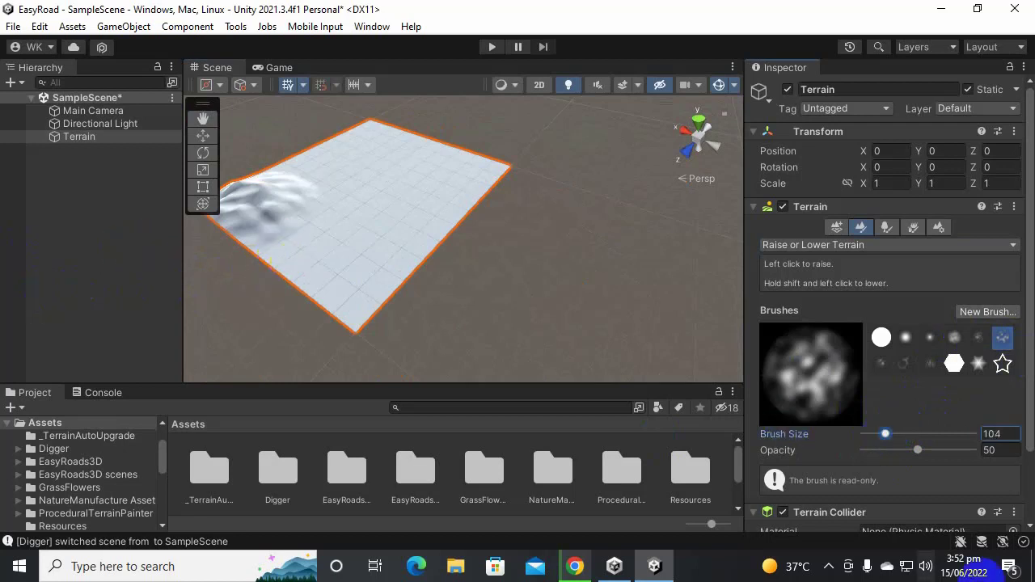
mouse_move(314, 257)
mouse_down()
mouse_move(359, 305)
mouse_move(384, 271)
mouse_move(368, 235)
mouse_move(402, 203)
mouse_move(347, 192)
mouse_move(374, 176)
mouse_move(292, 187)
mouse_up()
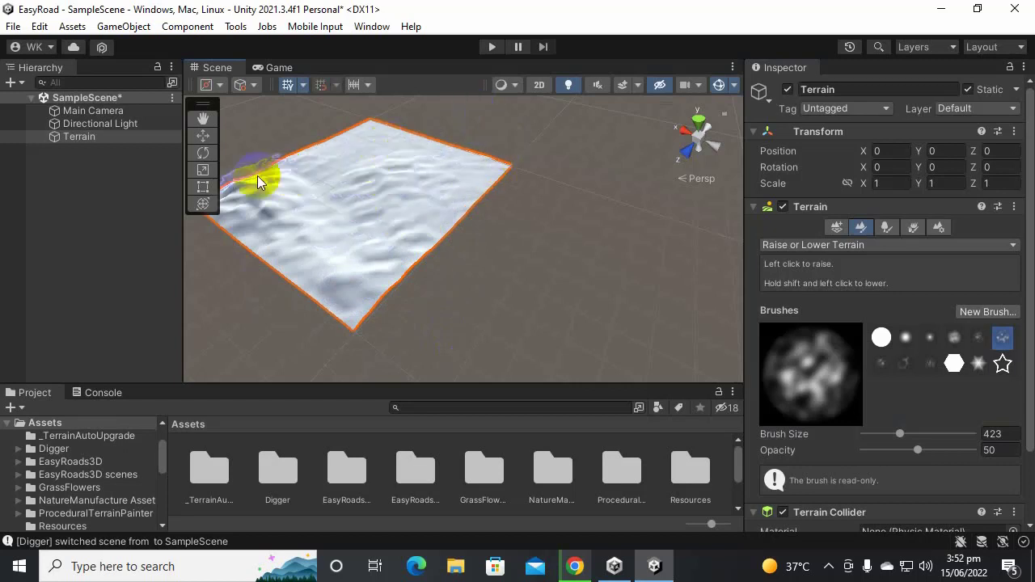
click(257, 173)
click(347, 180)
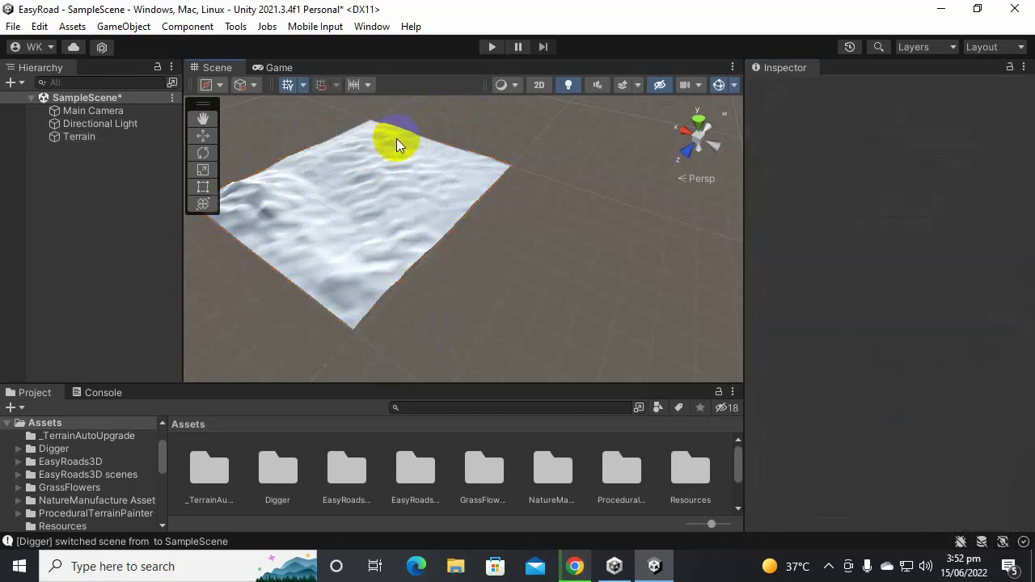
click(464, 173)
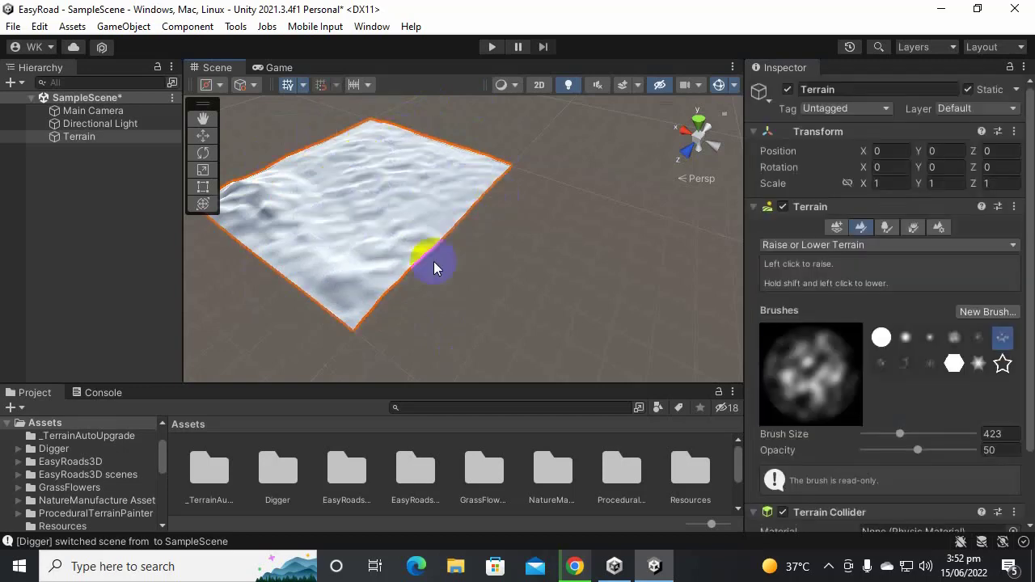
Raise a mountain ridge in the middle of the terrain and another rugged peak near a flat corner
alt+drag(558, 283, 489, 261)
scroll(489, 261, up, 3)
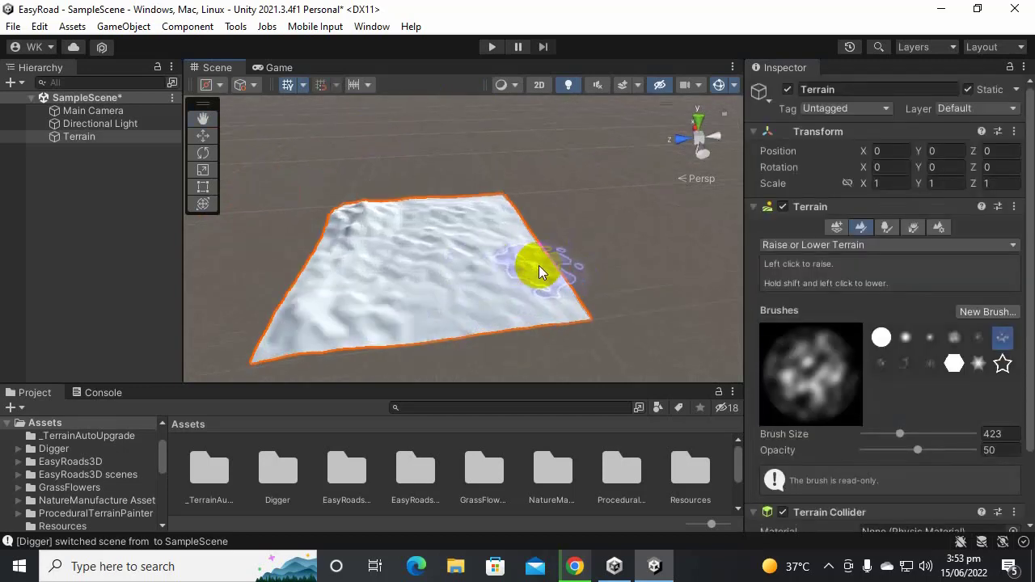
middle_drag(539, 265, 449, 204)
click(394, 197)
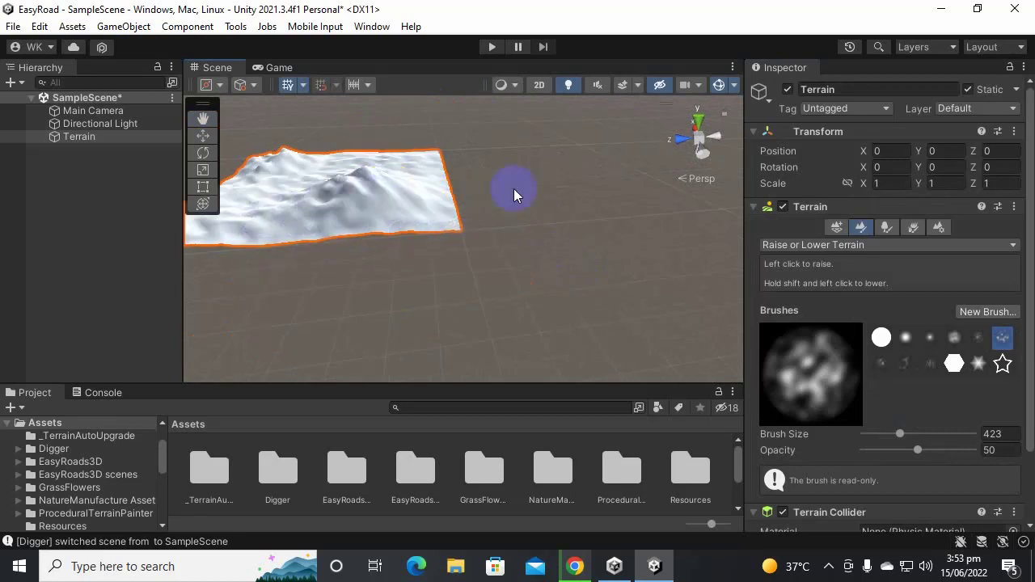
alt+drag(515, 189, 298, 330)
middle_drag(388, 282, 374, 365)
click(488, 186)
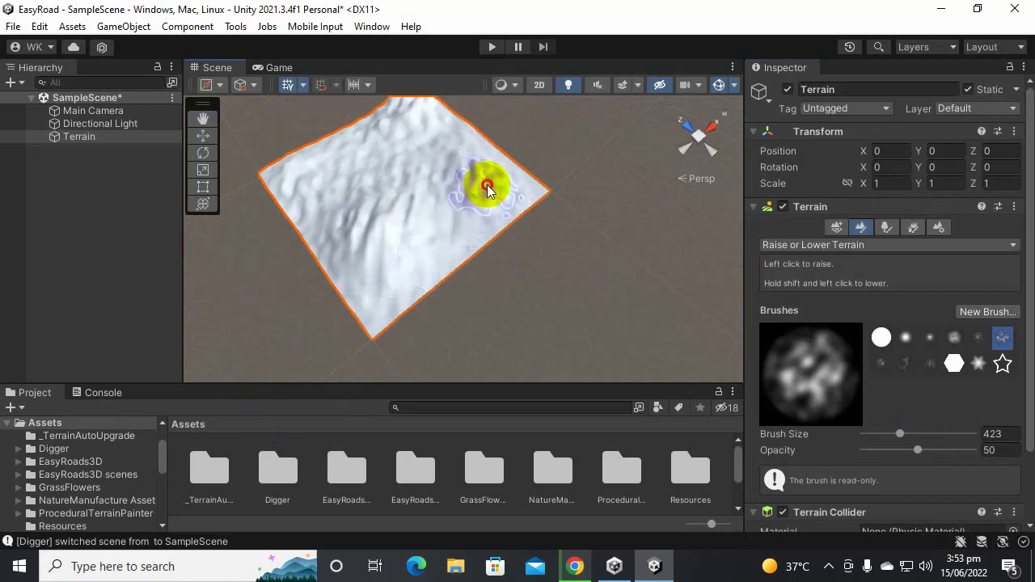
mouse_move(488, 186)
mouse_down()
mouse_move(523, 190)
mouse_move(495, 204)
mouse_up()
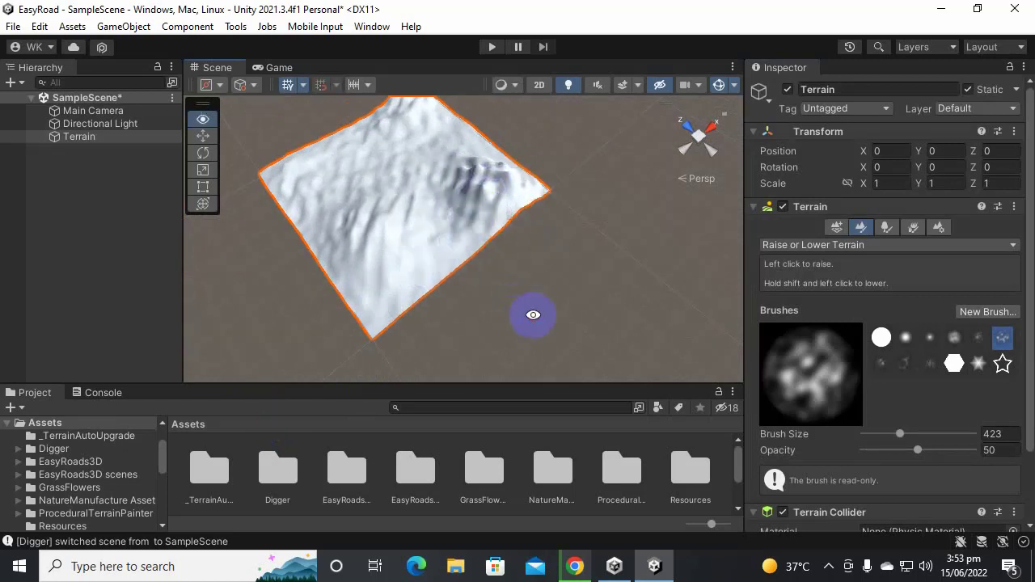
Build up the far mountain into a taller peak and raise more relief along the ridge in front of it
alt+drag(533, 315, 590, 276)
mouse_move(565, 243)
alt+mouse_down()
mouse_move(647, 101)
mouse_move(636, 114)
alt+mouse_up()
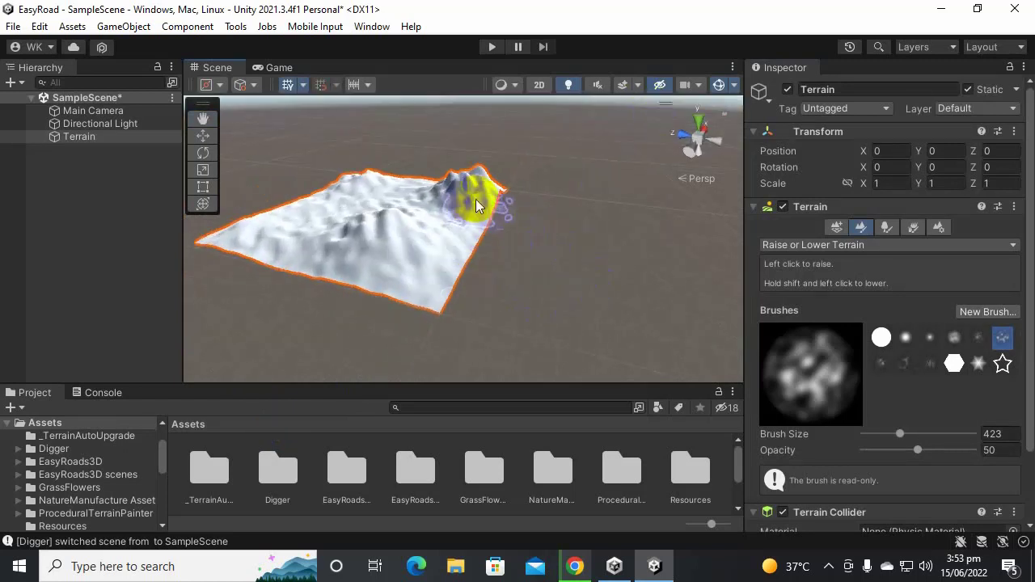
mouse_move(582, 289)
alt+mouse_down()
mouse_move(533, 309)
mouse_move(514, 202)
alt+mouse_up()
middle_drag(515, 197, 625, 220)
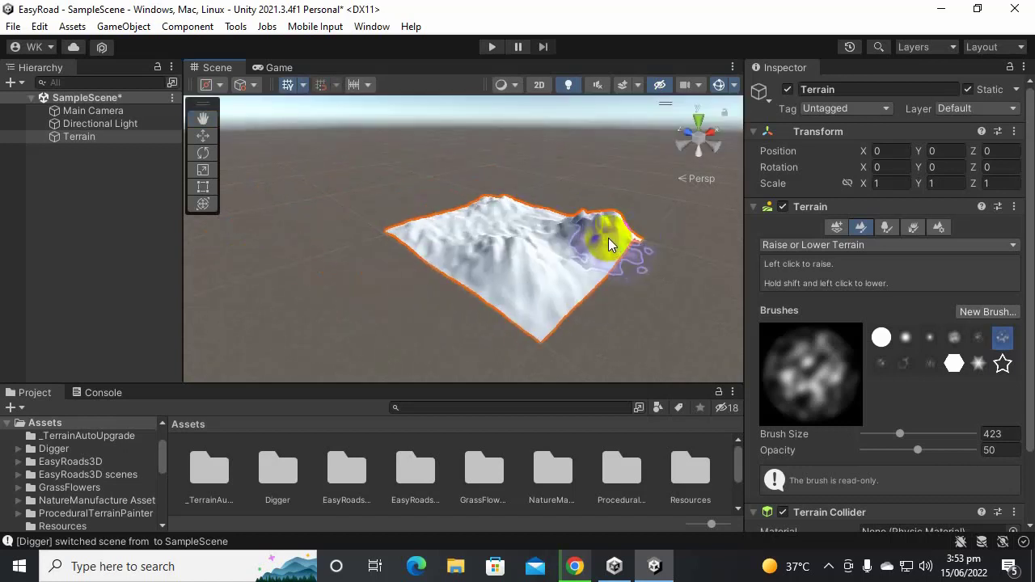
scroll(610, 242, up, 3)
click(515, 190)
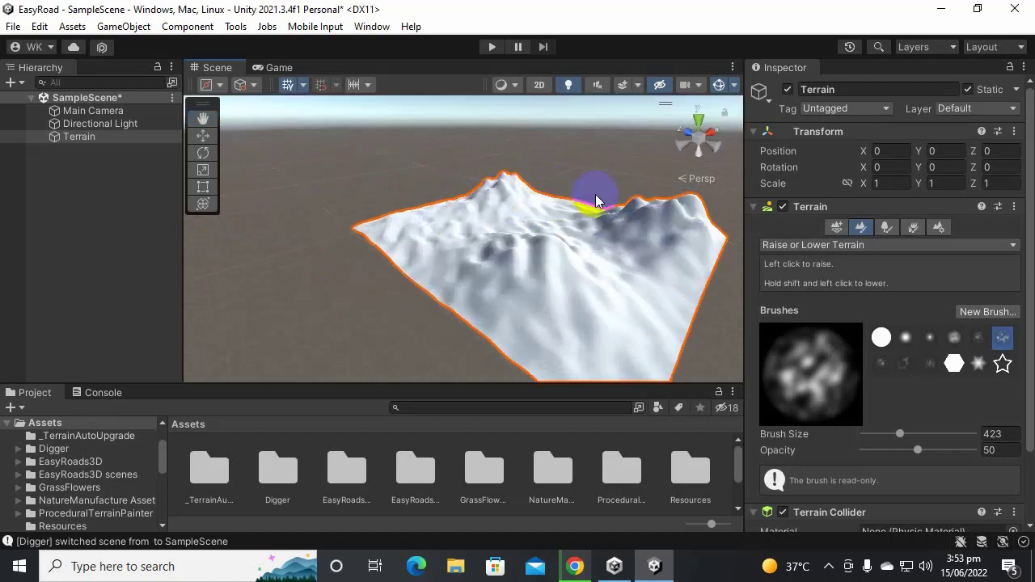
click(534, 213)
mouse_move(449, 241)
mouse_down()
mouse_move(397, 231)
mouse_move(427, 216)
mouse_move(526, 259)
mouse_up()
Raise additional hills on the other side of the terrain with the same patchy brush
alt+drag(740, 308, 545, 315)
mouse_move(543, 314)
middle_down()
mouse_move(238, 208)
mouse_move(372, 265)
middle_up()
click(429, 217)
mouse_move(430, 223)
mouse_down()
mouse_move(418, 213)
mouse_move(461, 204)
mouse_move(404, 208)
mouse_move(359, 184)
mouse_move(381, 224)
mouse_move(347, 284)
mouse_move(585, 238)
mouse_move(167, 291)
mouse_up()
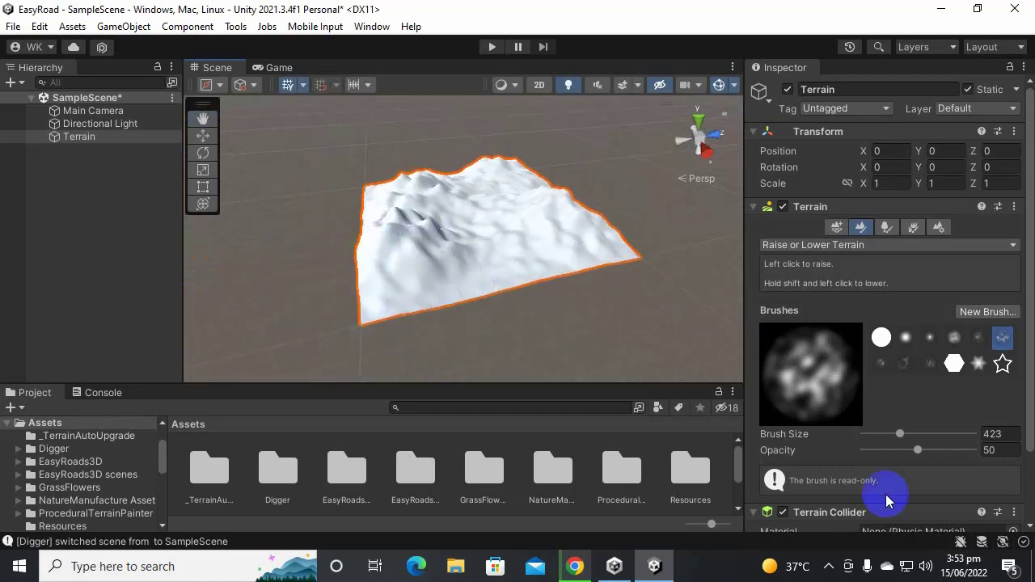
Switch to the soft cloudy brush, set its opacity to 26.1 and gently raise the slope from the near edge towards the middle
click(954, 340)
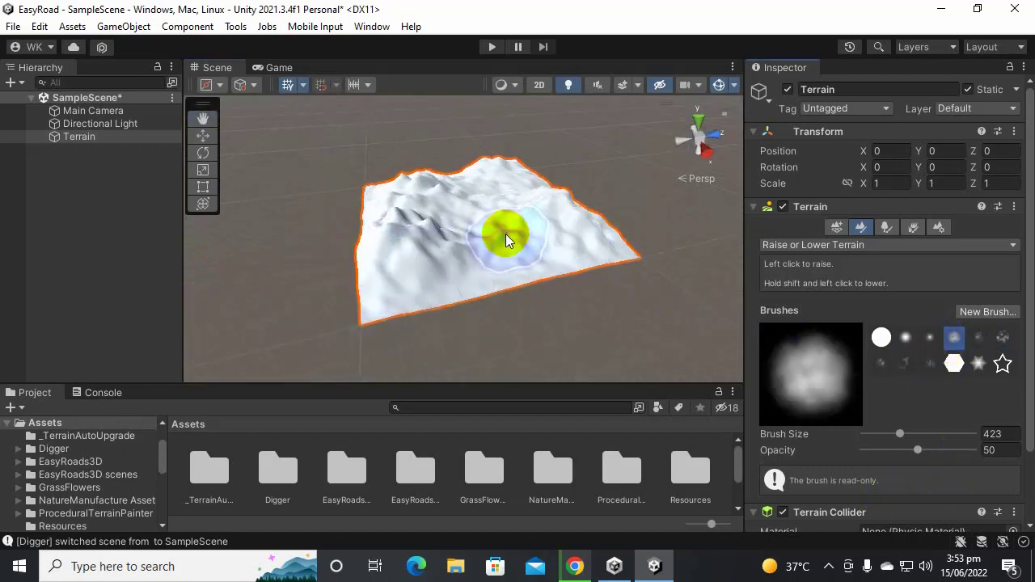
scroll(506, 234, up, 3)
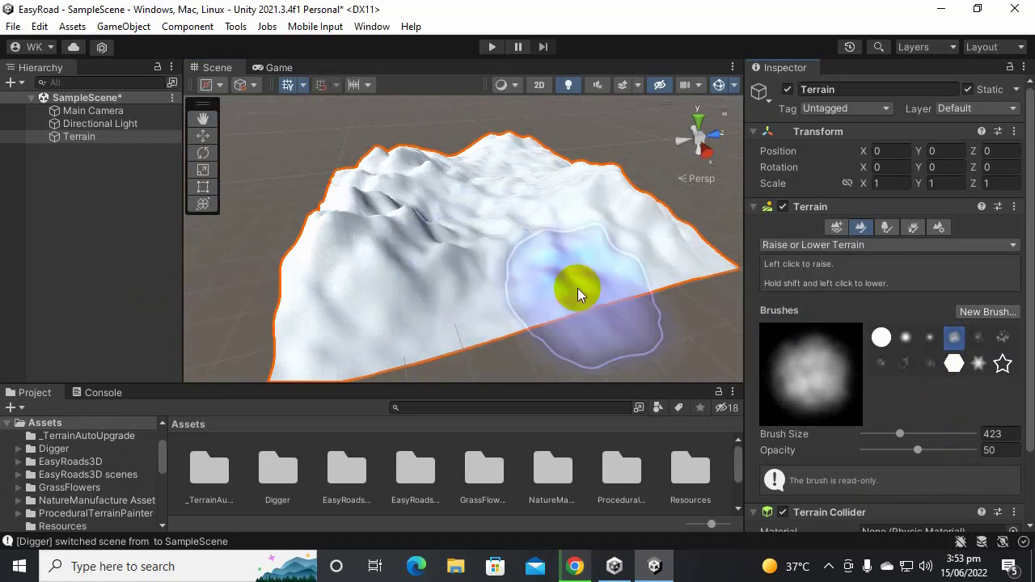
click(891, 451)
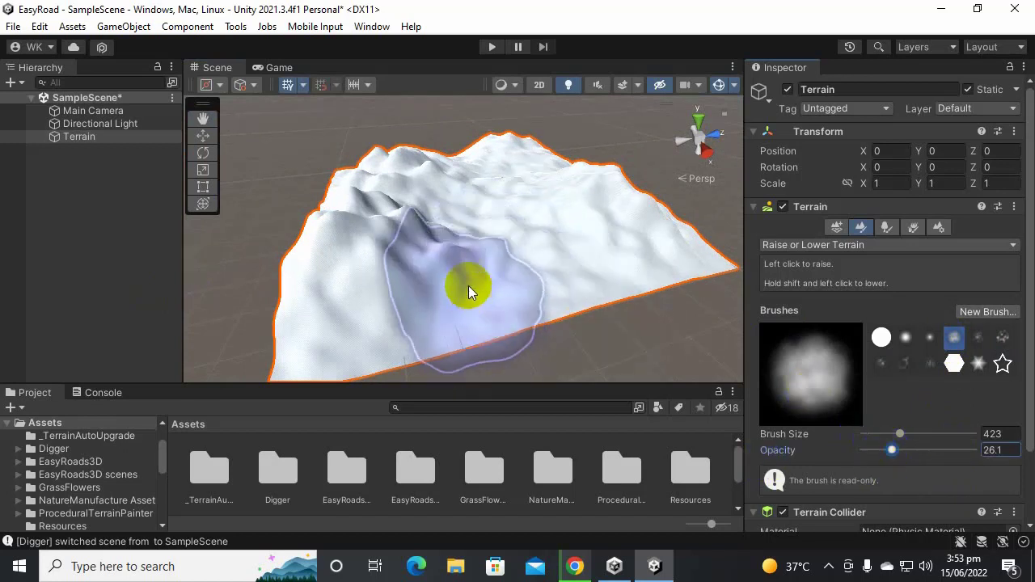
mouse_move(469, 285)
mouse_down()
mouse_move(493, 237)
mouse_move(478, 231)
mouse_move(461, 262)
mouse_move(497, 180)
mouse_up()
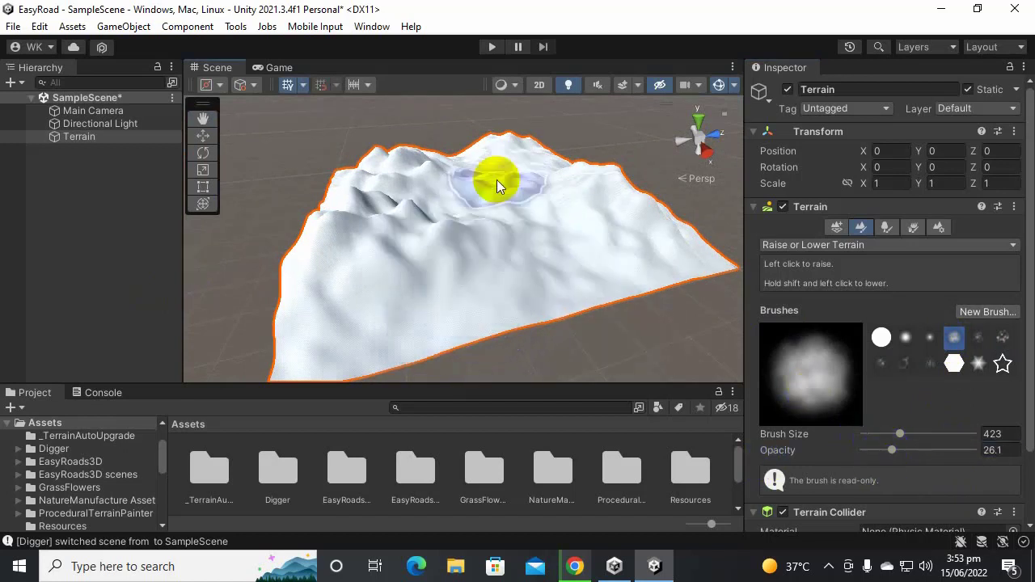
Undo the last terrain-raising strokes made with the soft cloudy brush
middle_drag(549, 199, 523, 206)
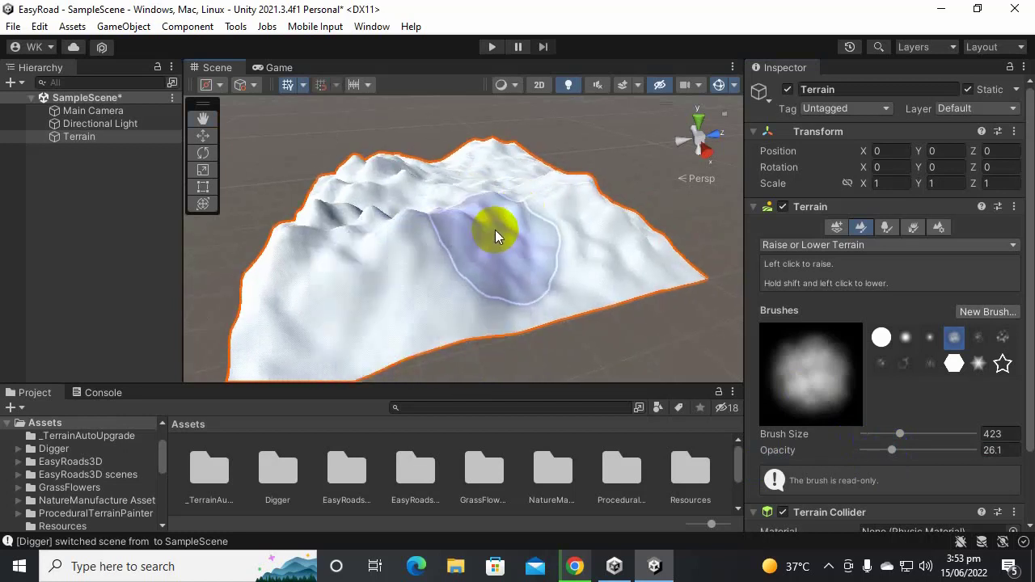
key(ctrl+z)
key(ctrl+z)
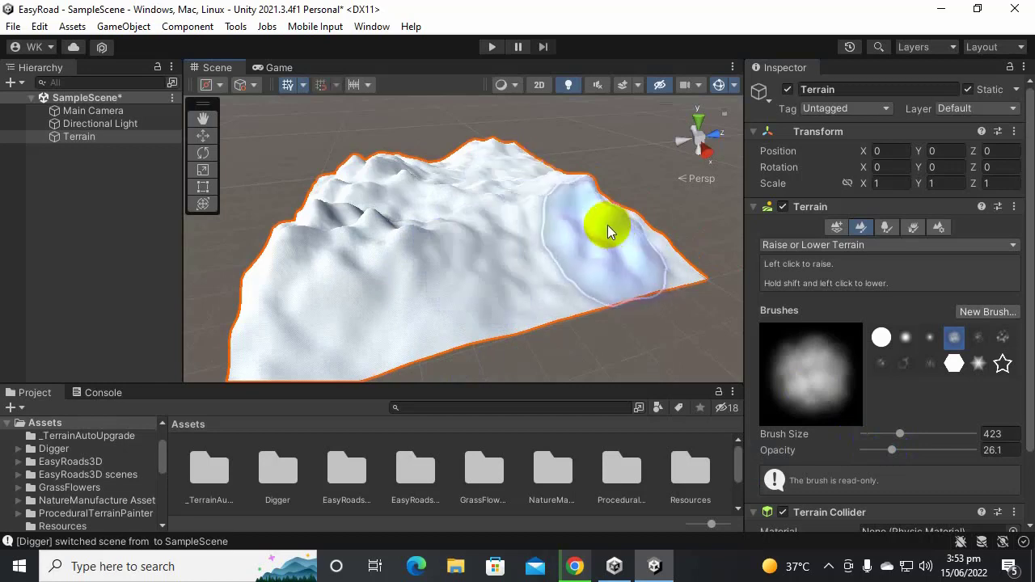
right_drag(563, 151, 595, 179)
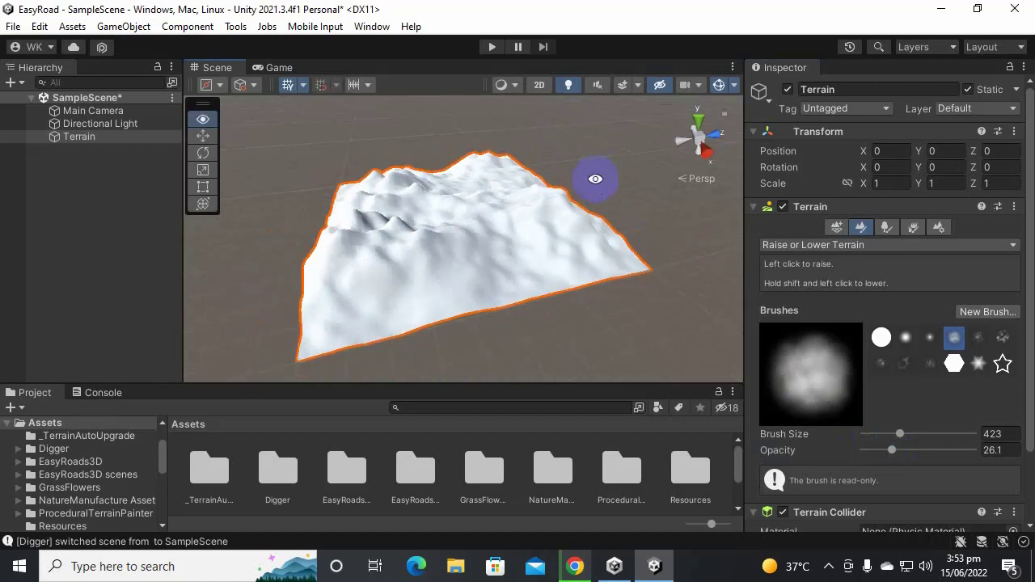
Switch to the solid round brush and raise the terrain into a mound on the slope near the corner
alt+drag(596, 178, 439, 240)
middle_drag(506, 212, 461, 250)
alt+drag(462, 250, 353, 226)
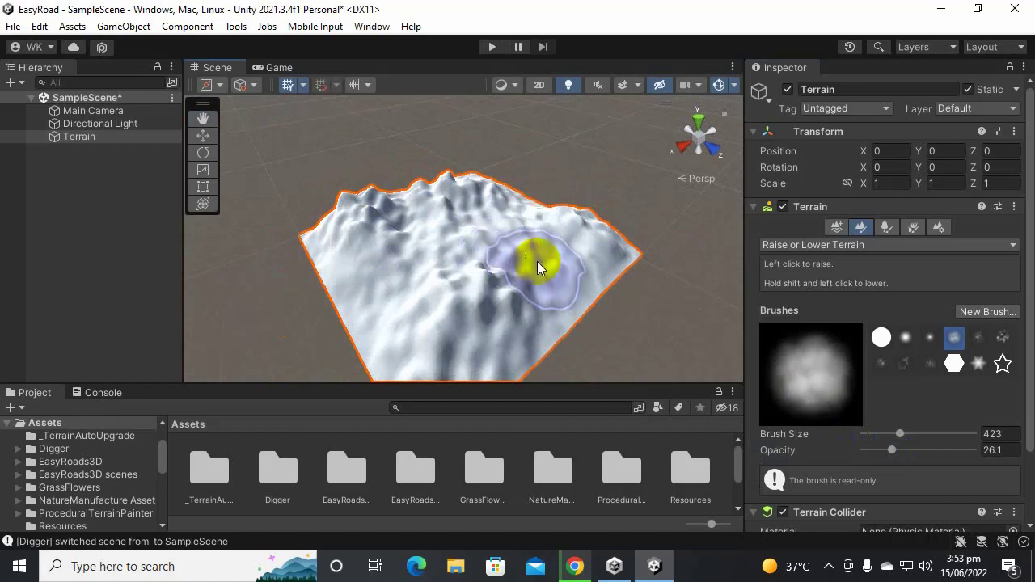
click(881, 338)
mouse_move(522, 314)
mouse_down()
mouse_move(555, 310)
mouse_move(548, 277)
mouse_up()
click(520, 285)
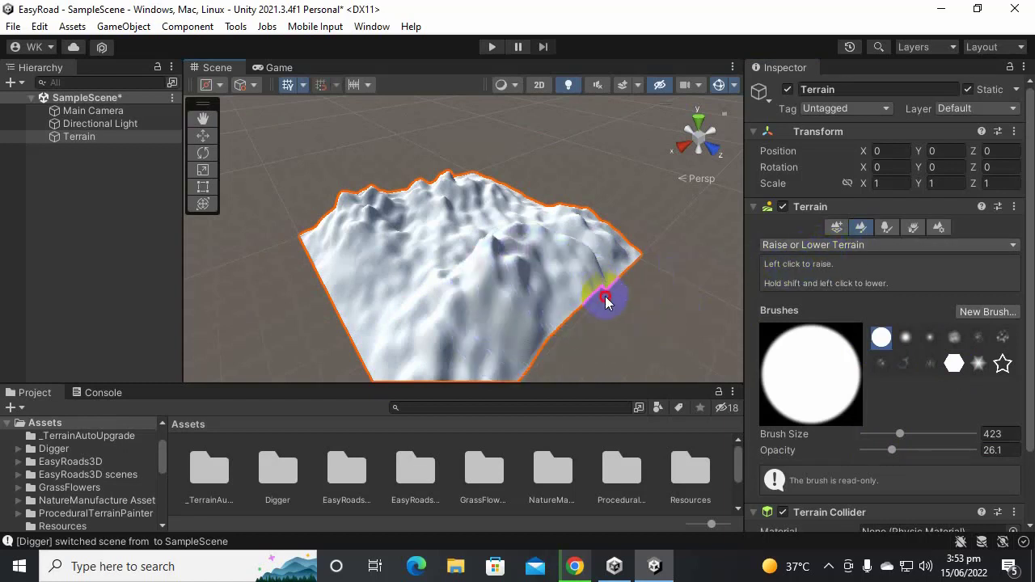
Lower the terrain behind the new mound towards the side edge with the same solid round brush
mouse_move(611, 332)
middle_down()
mouse_move(714, 273)
mouse_move(668, 287)
middle_up()
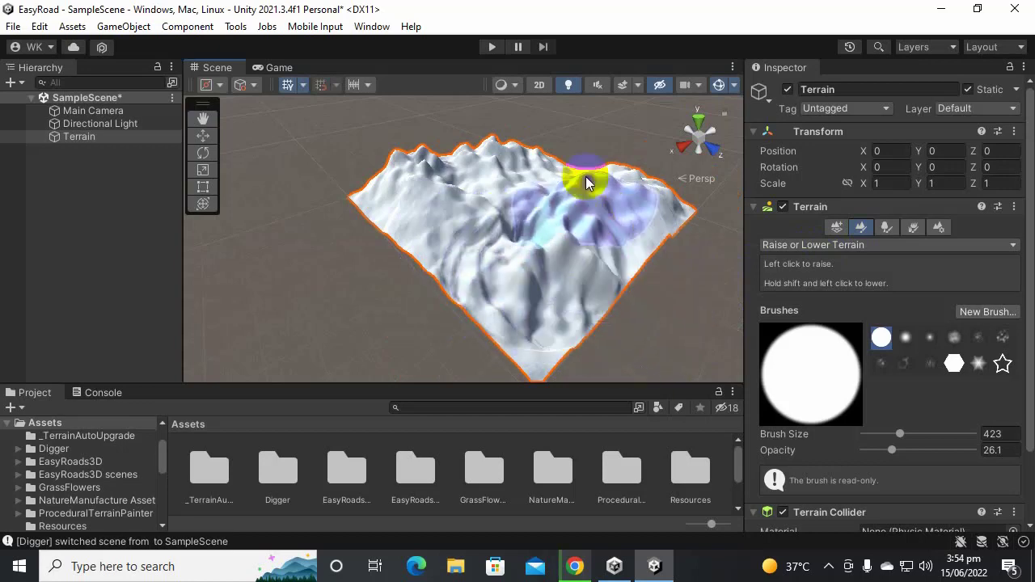
mouse_move(586, 178)
shift+mouse_down()
mouse_move(536, 211)
mouse_move(597, 196)
mouse_move(629, 247)
shift+mouse_up()
middle_drag(513, 271, 417, 270)
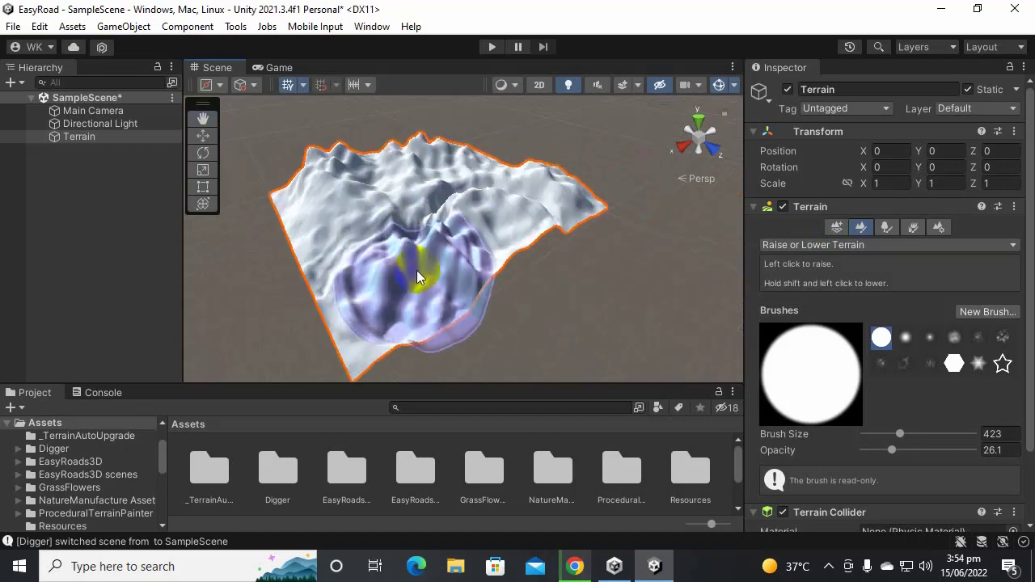
Reduce the brush size to 162 and carve an uneven channel into the slope in the middle of the terrain
mouse_move(509, 310)
alt+mouse_down()
mouse_move(511, 286)
mouse_move(164, 233)
mouse_move(88, 262)
mouse_move(374, 300)
mouse_move(300, 270)
mouse_move(186, 281)
alt+mouse_up()
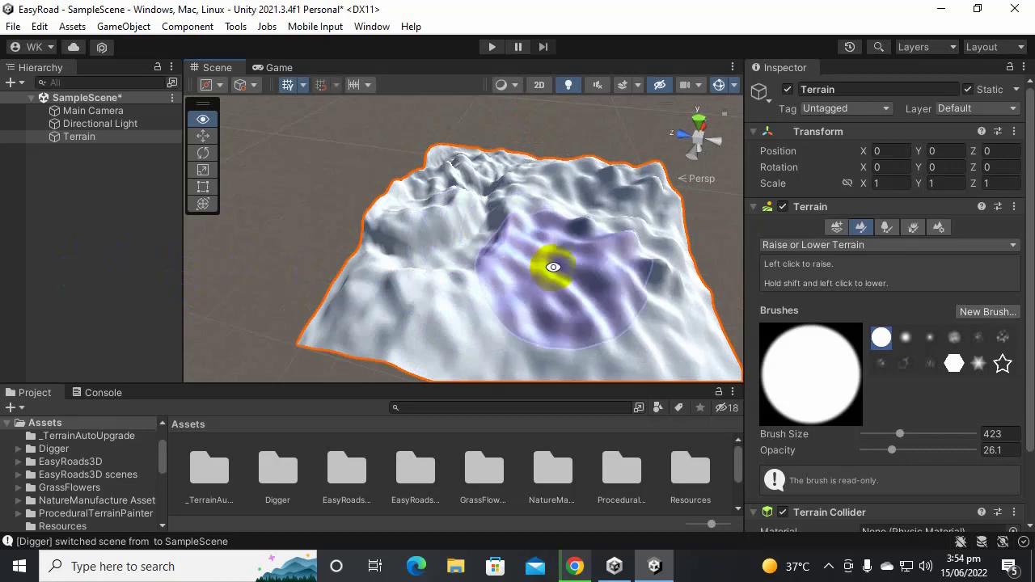
scroll(613, 257, up, 3)
mouse_move(497, 198)
alt+mouse_down()
mouse_move(640, 162)
mouse_move(573, 191)
alt+mouse_up()
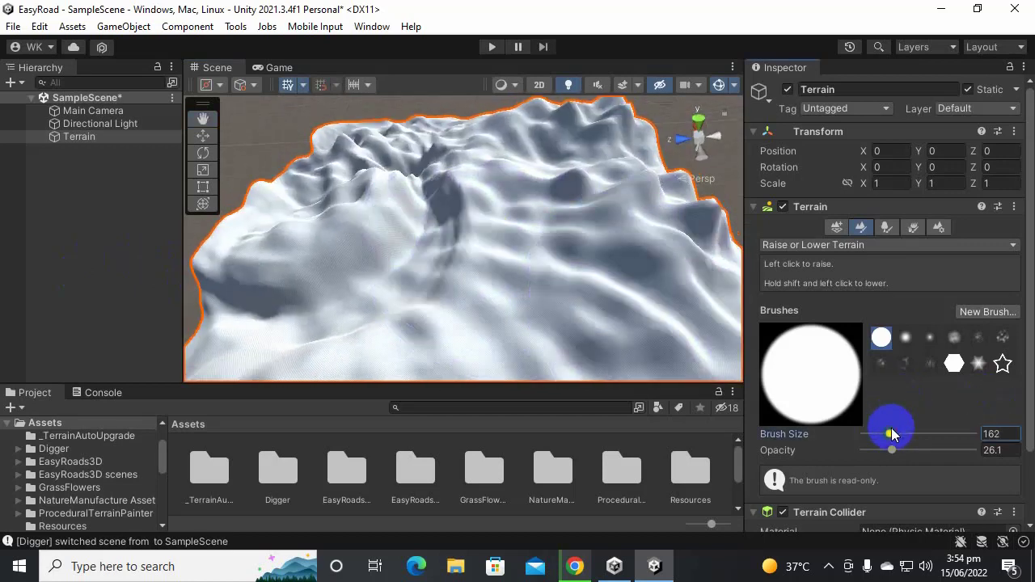
mouse_move(473, 243)
mouse_down()
mouse_move(513, 288)
mouse_move(456, 238)
mouse_move(461, 300)
mouse_move(580, 341)
mouse_move(540, 335)
mouse_move(611, 344)
mouse_up()
middle_drag(611, 344, 521, 257)
shift+drag(513, 335, 432, 235)
scroll(444, 242, down, 5)
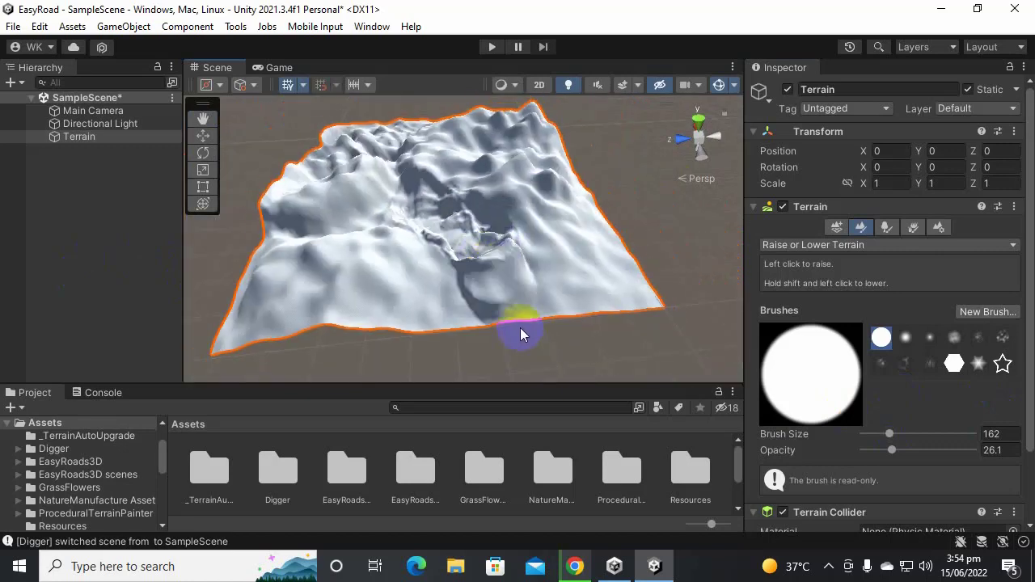
Extend the rugged channel from the middle down to the terrain's near edge with the 162-size round brush
mouse_move(521, 297)
mouse_down()
mouse_move(557, 316)
mouse_move(497, 243)
mouse_move(566, 311)
mouse_up()
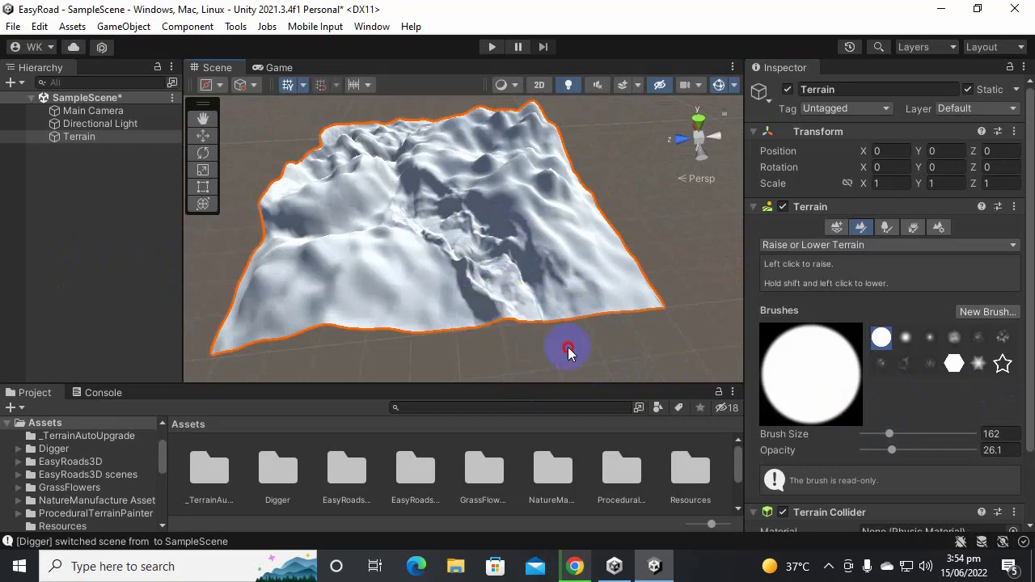
key(super)
key(super)
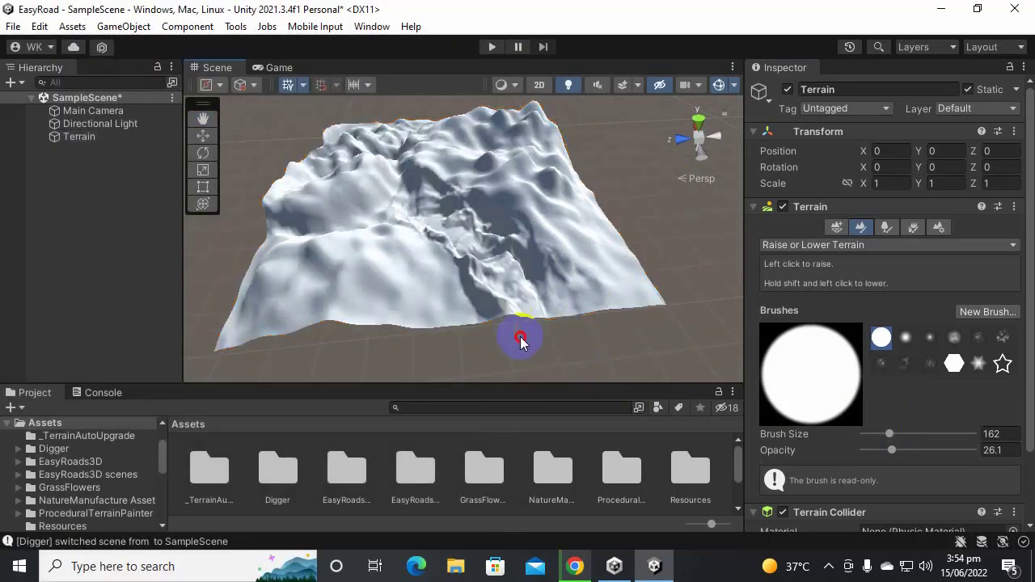
key(super)
click(544, 333)
alt+drag(395, 242, 527, 238)
click(453, 242)
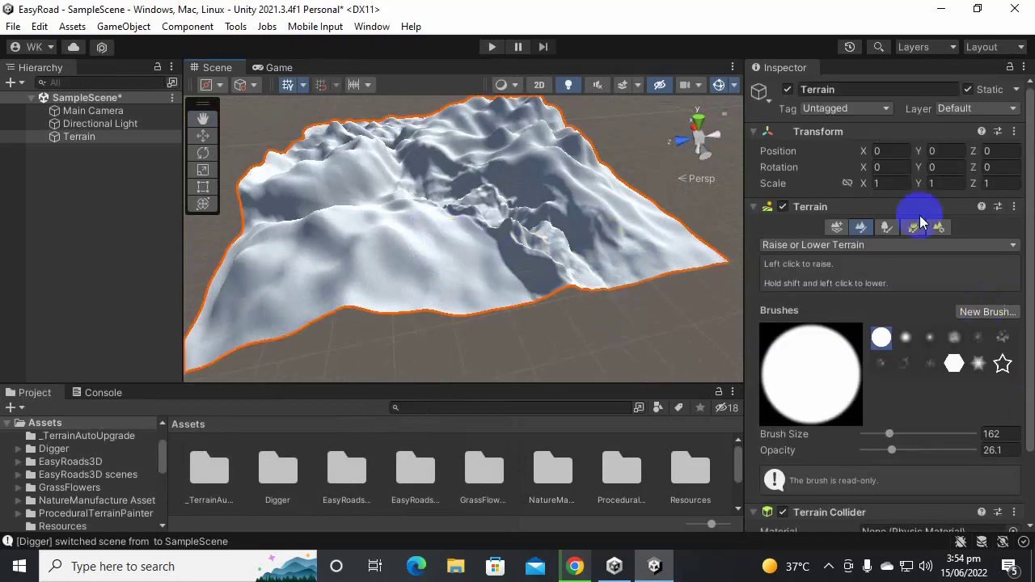
click(864, 245)
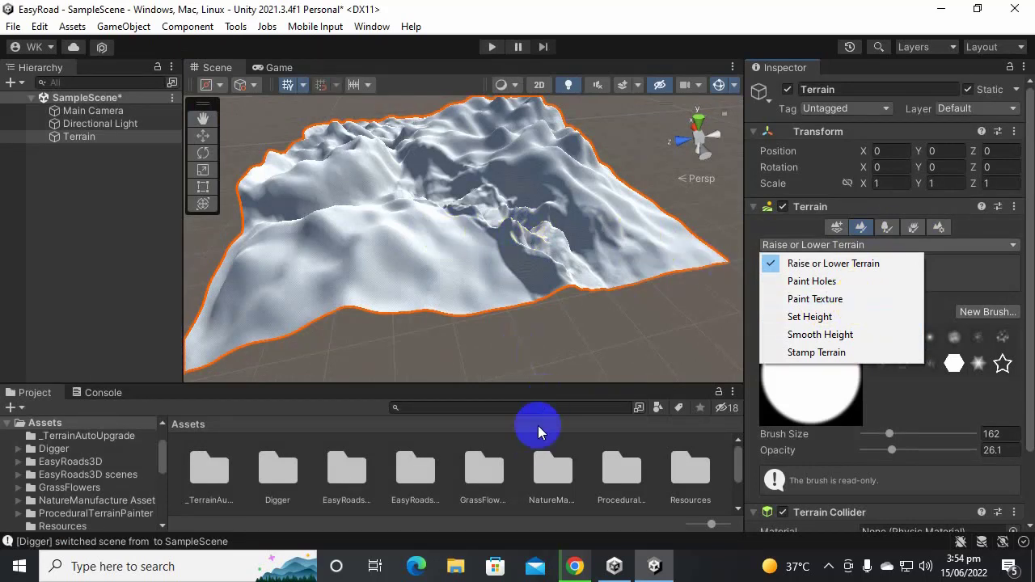
click(478, 298)
right_drag(444, 351, 440, 277)
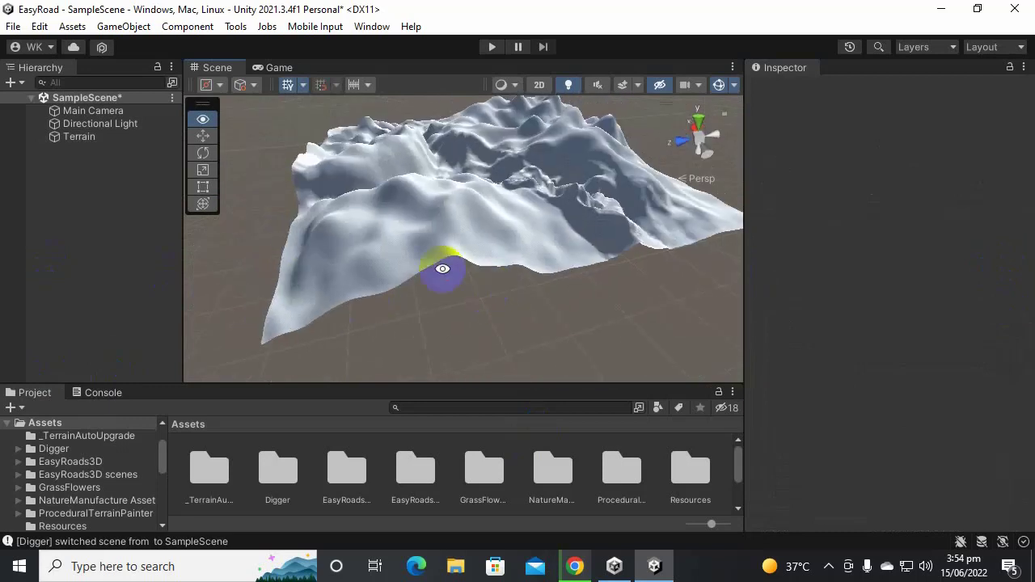
drag(461, 226, 473, 250)
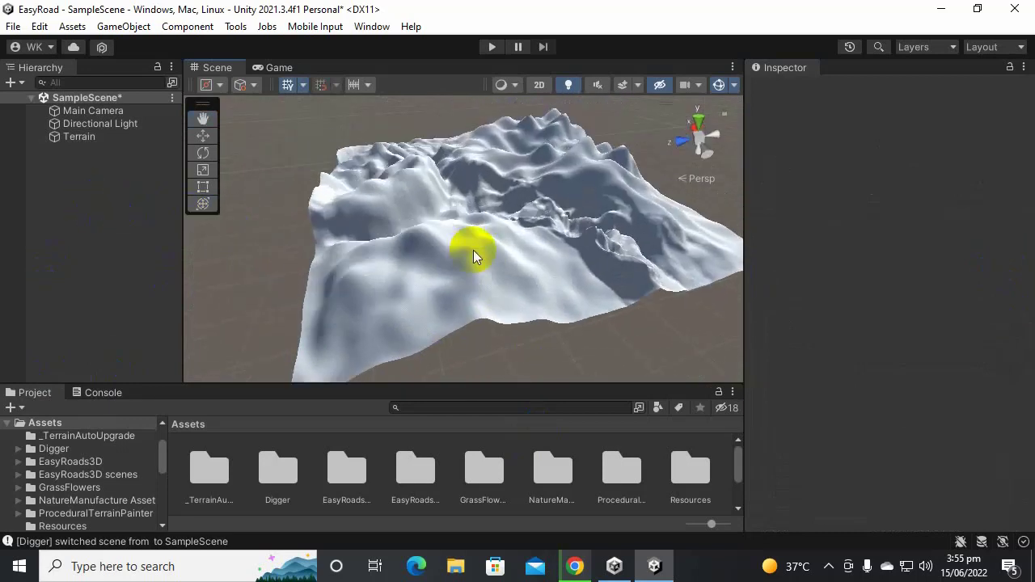
Create an empty game object in the scene and name it TerrainPainter
right_click(84, 170)
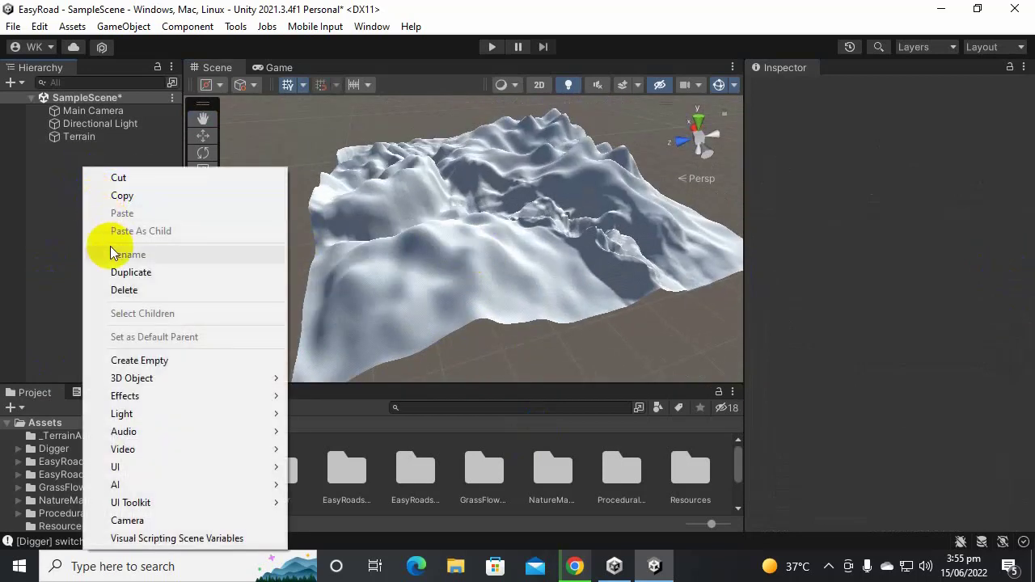
click(138, 357)
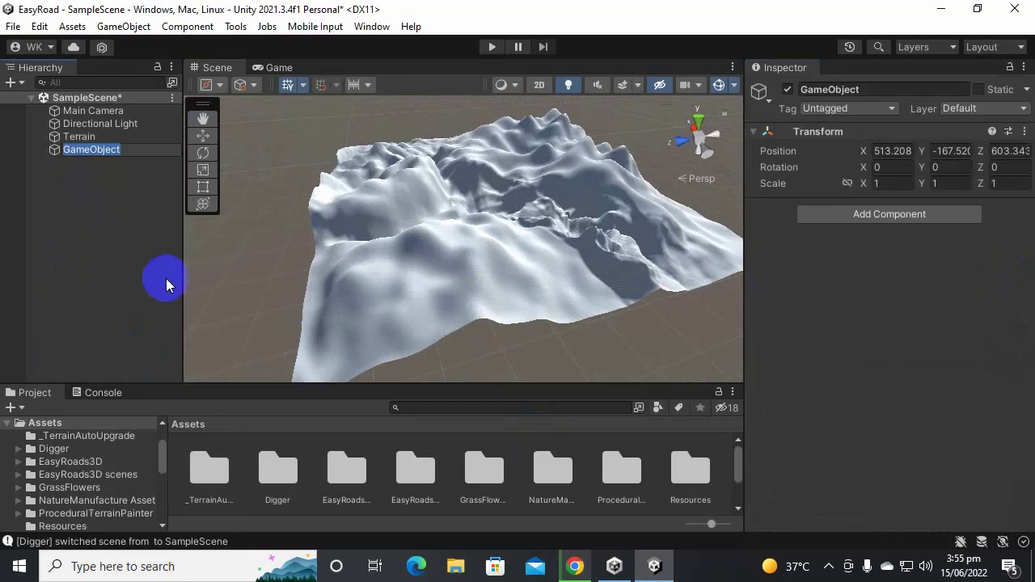
text(Terr)
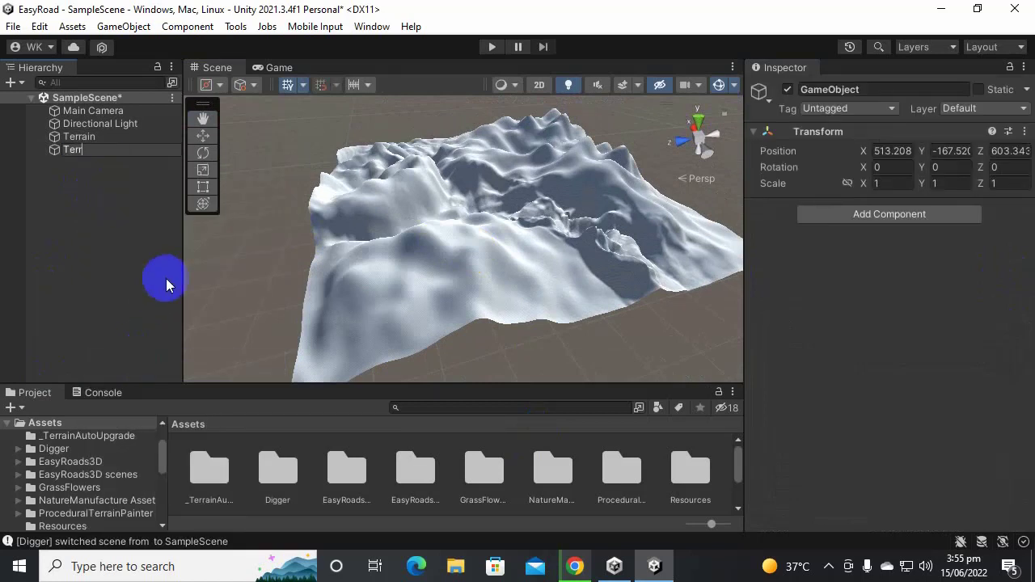
text(ainPainter)
key(Return)
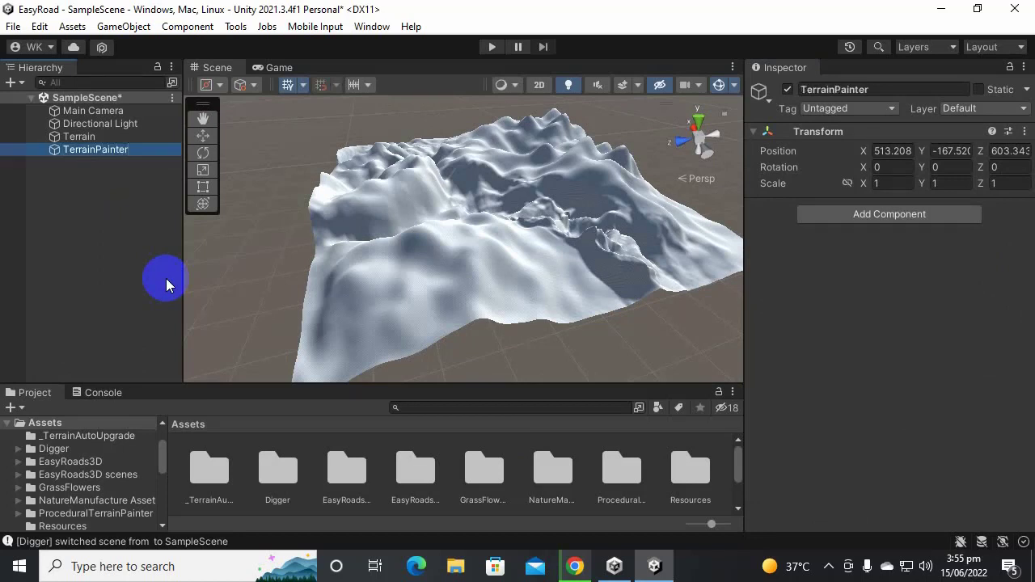
Add the Terrain Painter component to the TerrainPainter object and assign Terrain as its first terrain element
click(864, 217)
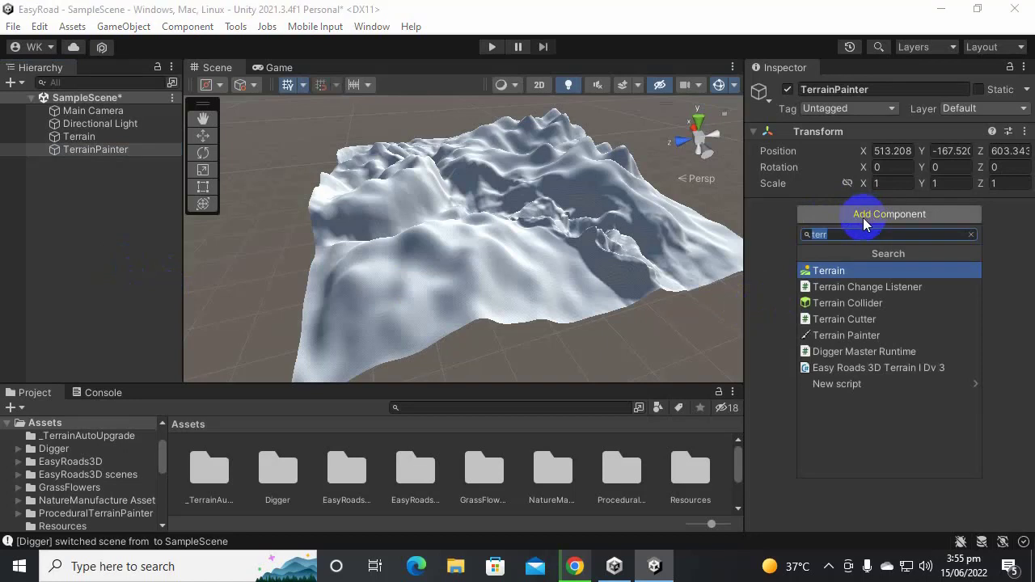
click(845, 339)
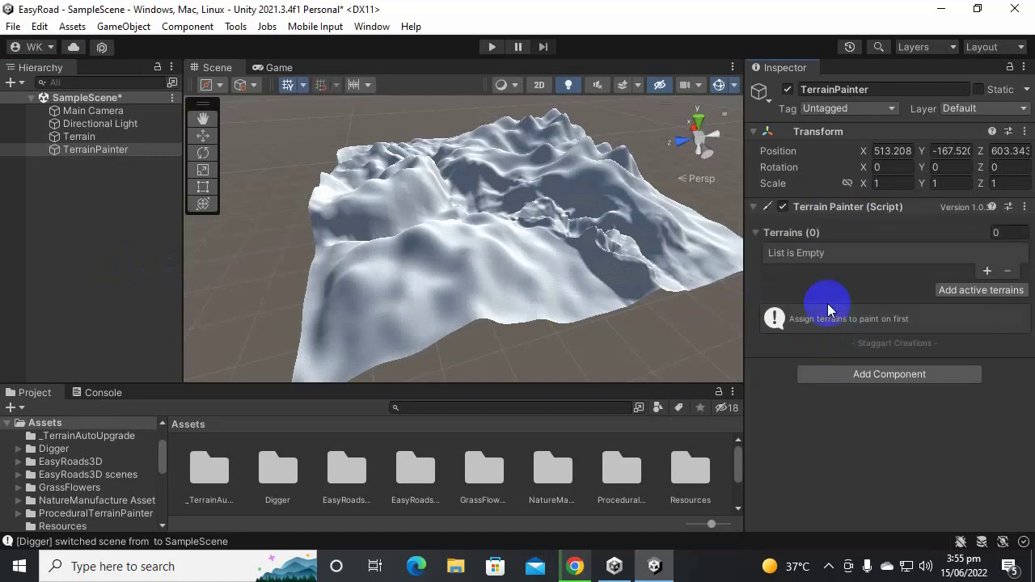
click(988, 270)
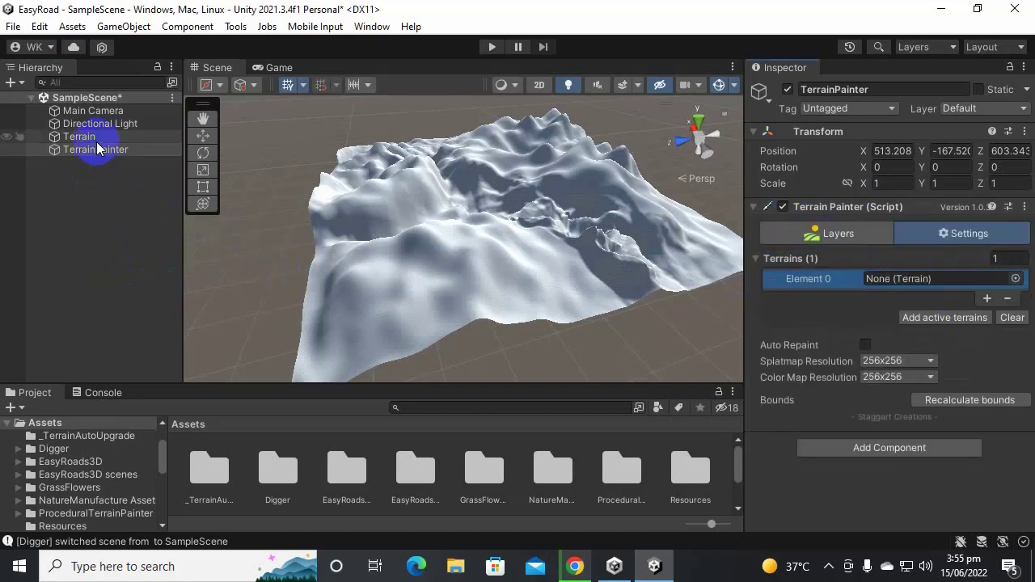
drag(95, 138, 934, 280)
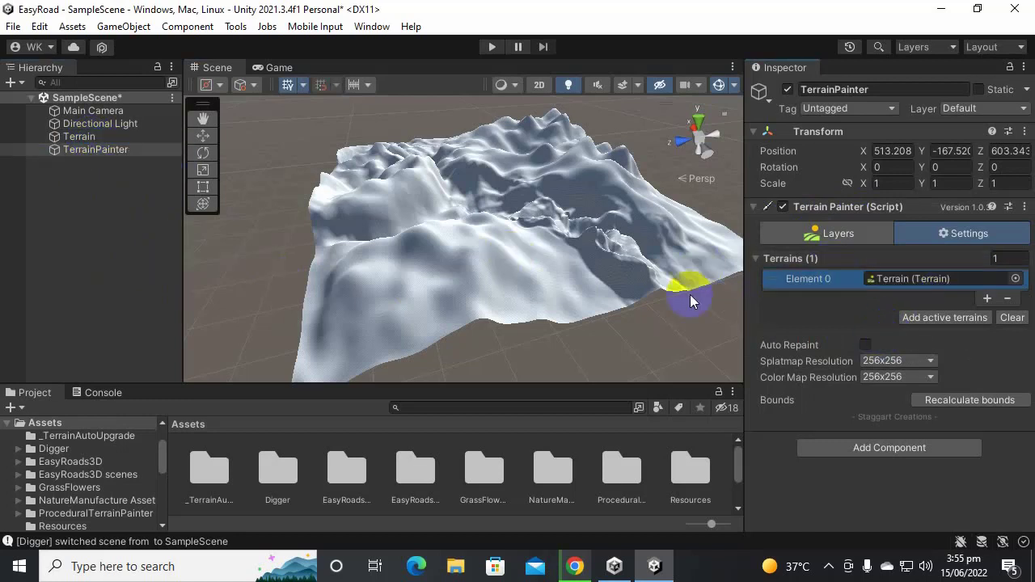
Add the Cliffs terrain layer as the base layer of the Terrain Painter
scroll(460, 278, up, 2)
middle_drag(460, 277, 500, 264)
scroll(482, 253, up, 2)
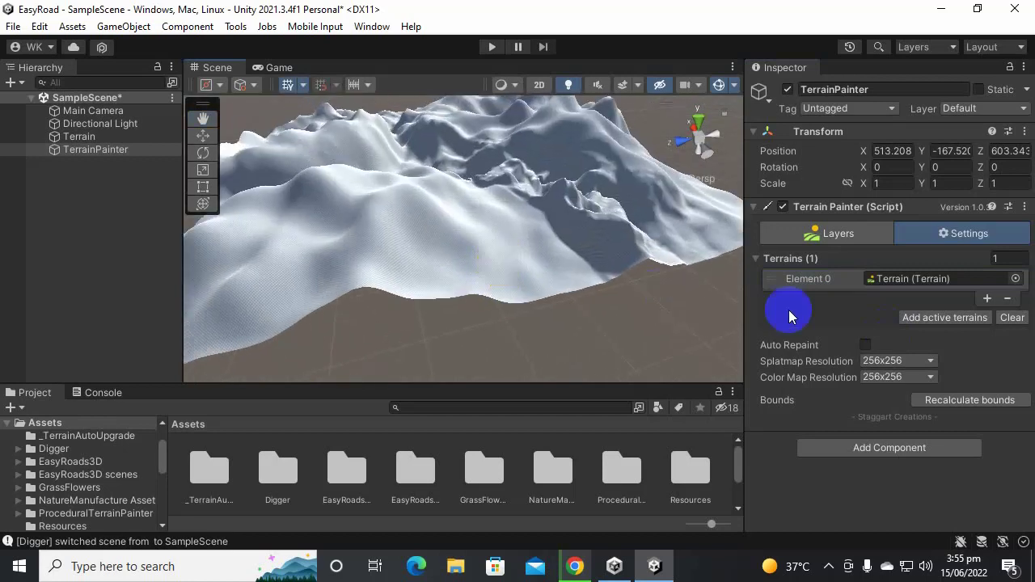
scroll(595, 217, down, 1)
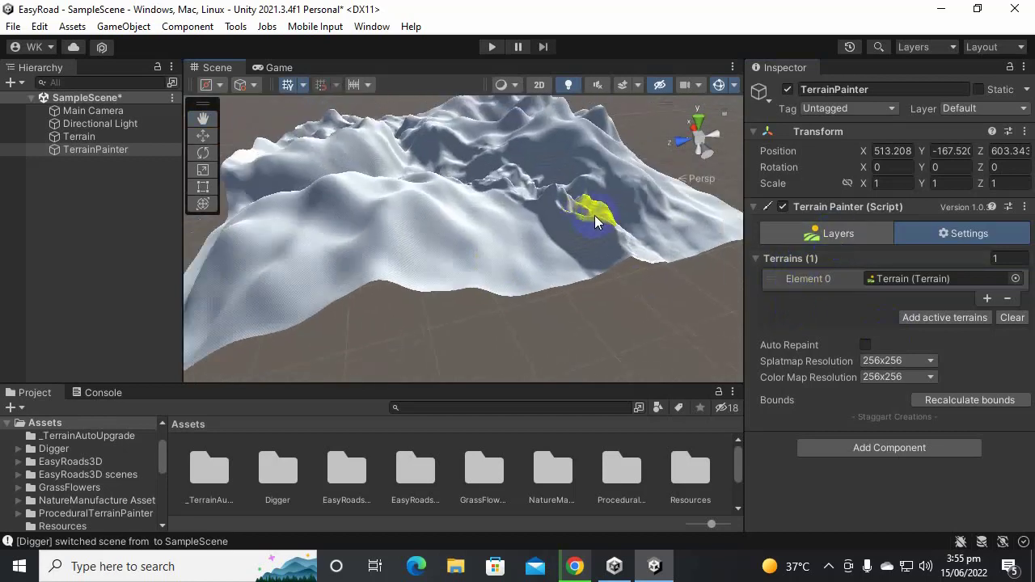
click(830, 236)
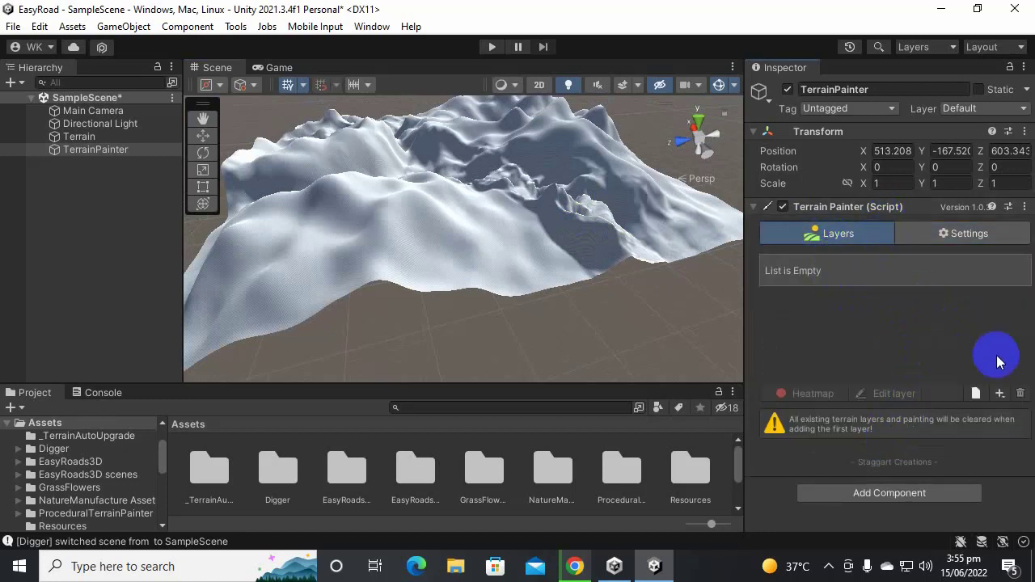
click(1000, 393)
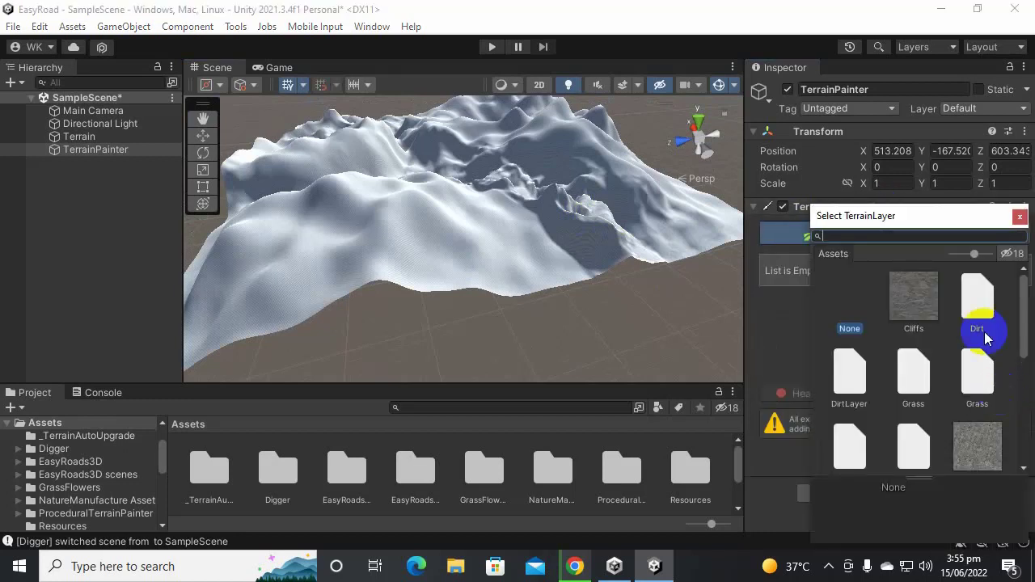
drag(943, 215, 918, 177)
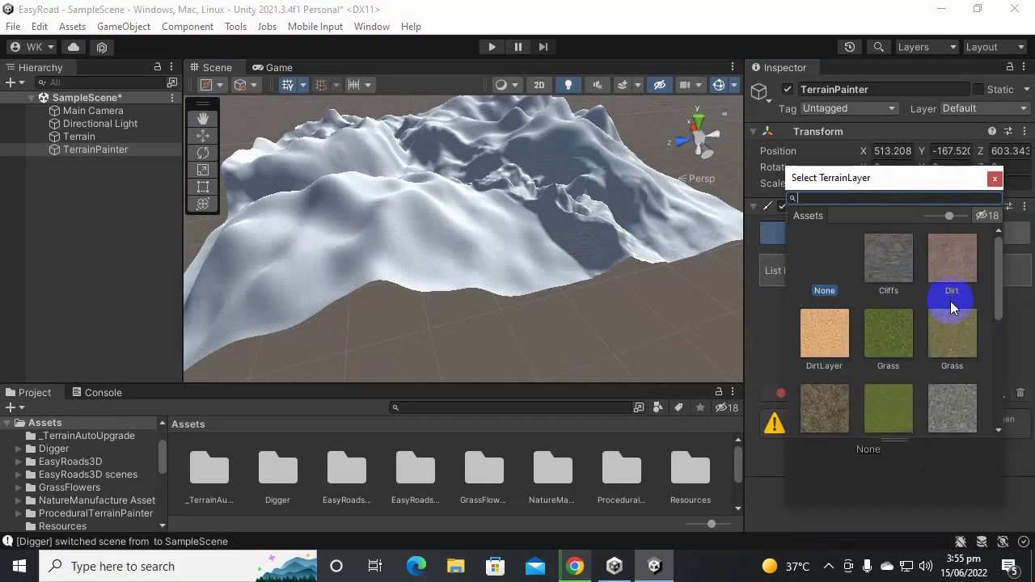
double_click(909, 264)
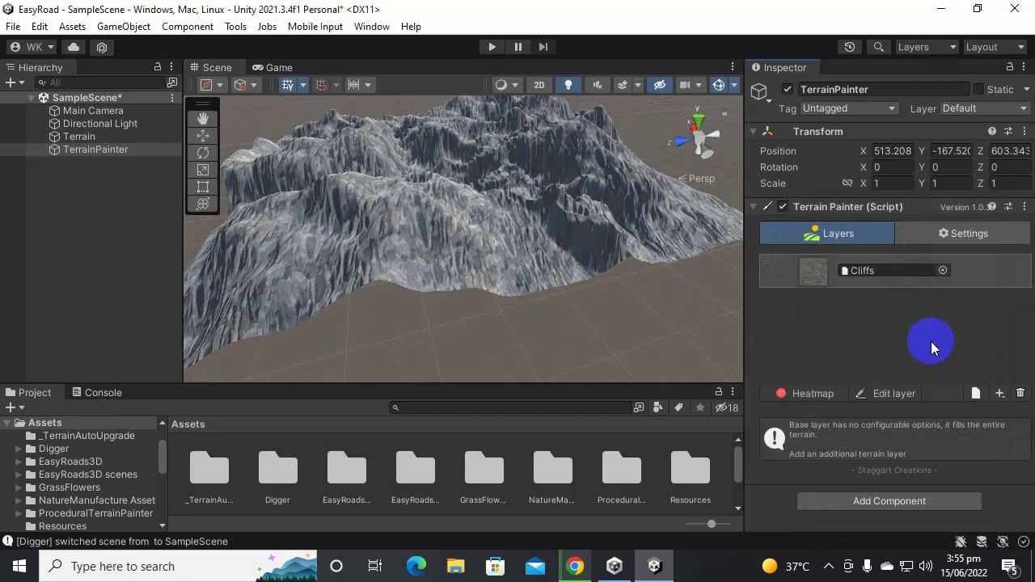
Add the Dirt terrain layer and the darker green Grass layer above Cliffs
click(999, 393)
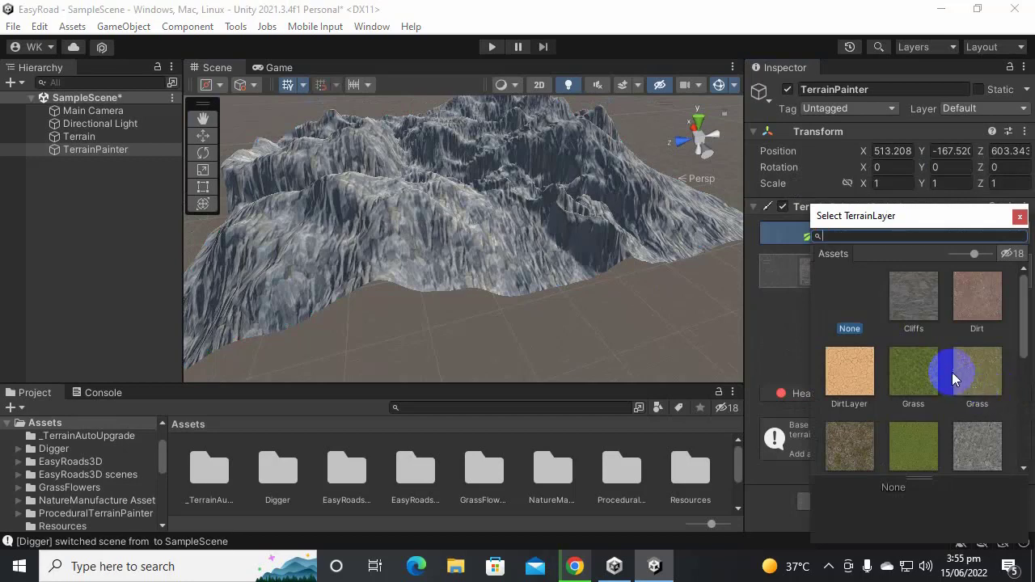
click(983, 300)
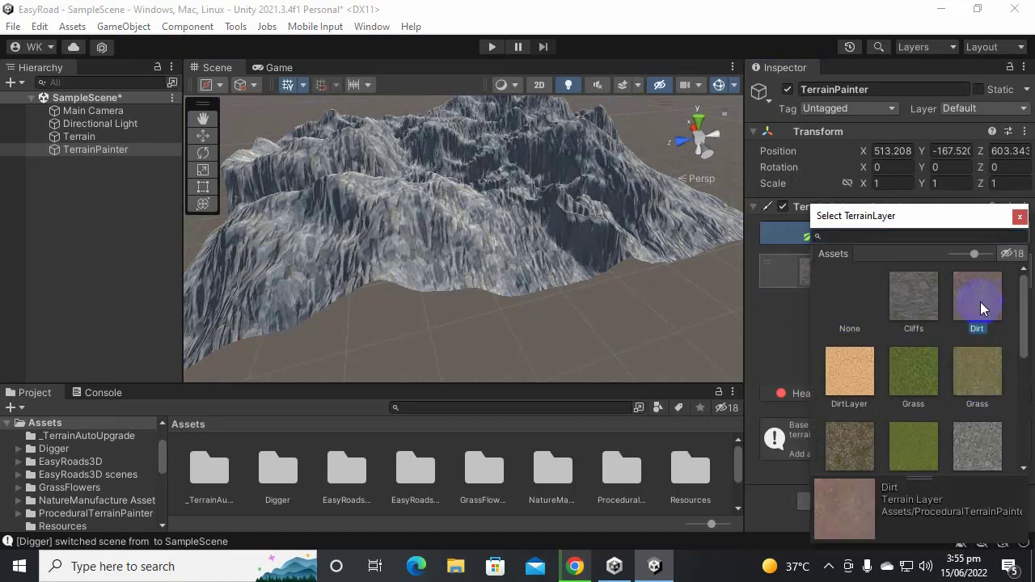
click(966, 413)
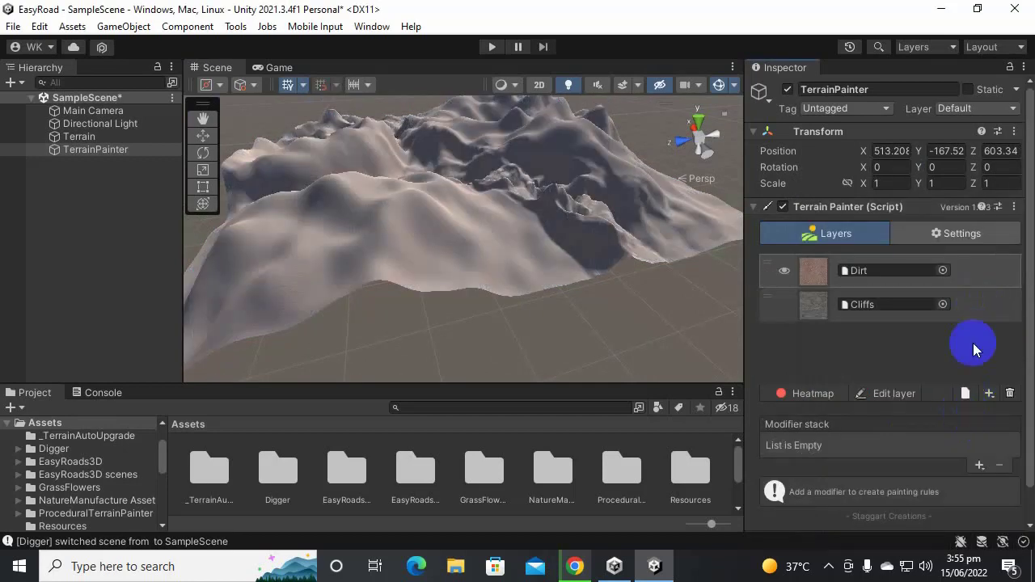
click(989, 394)
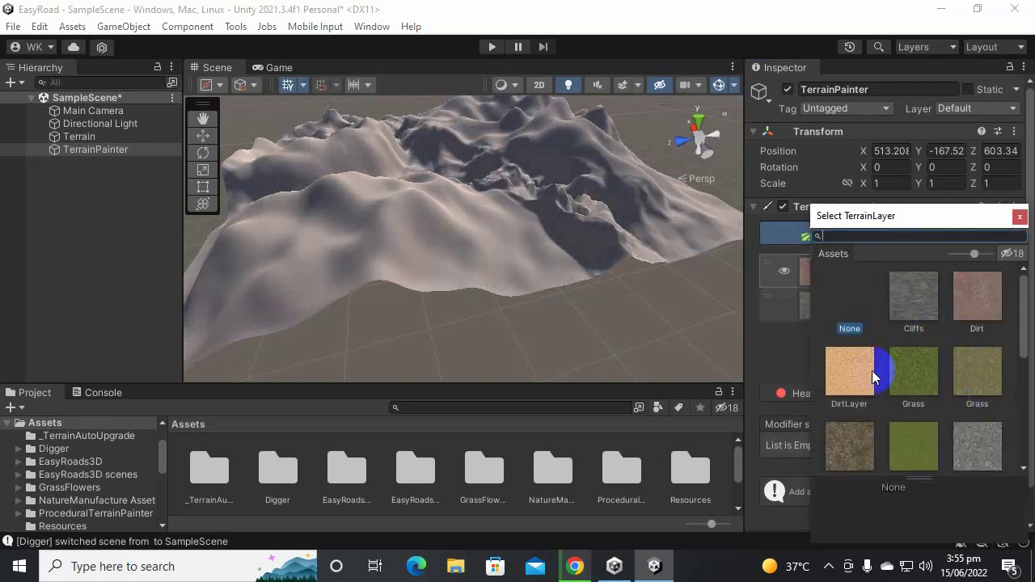
double_click(909, 372)
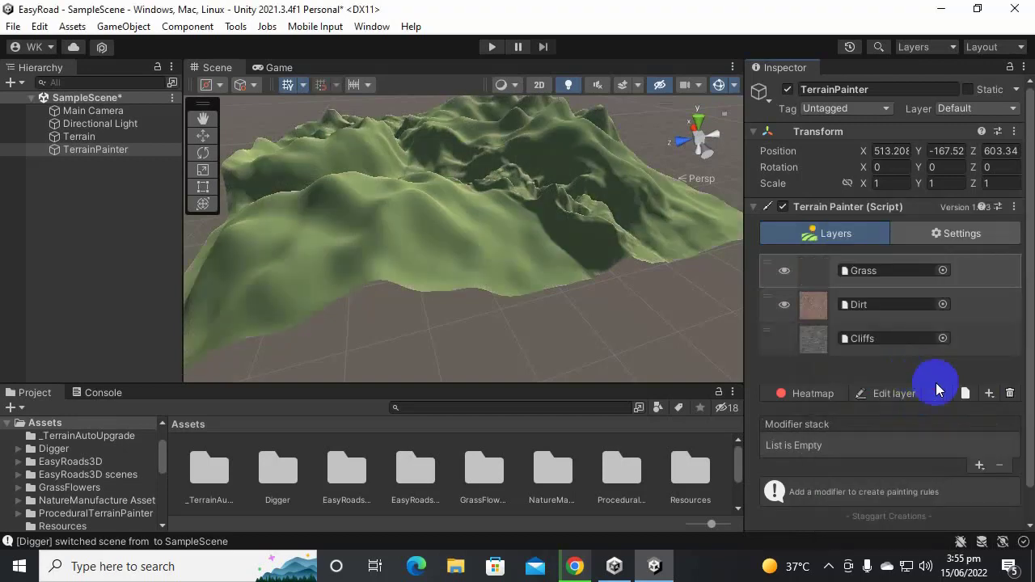
Add the Grass&Rock terrain layer and move the Cliffs layer to the top of the layer list
click(990, 394)
scroll(985, 372, down, 2)
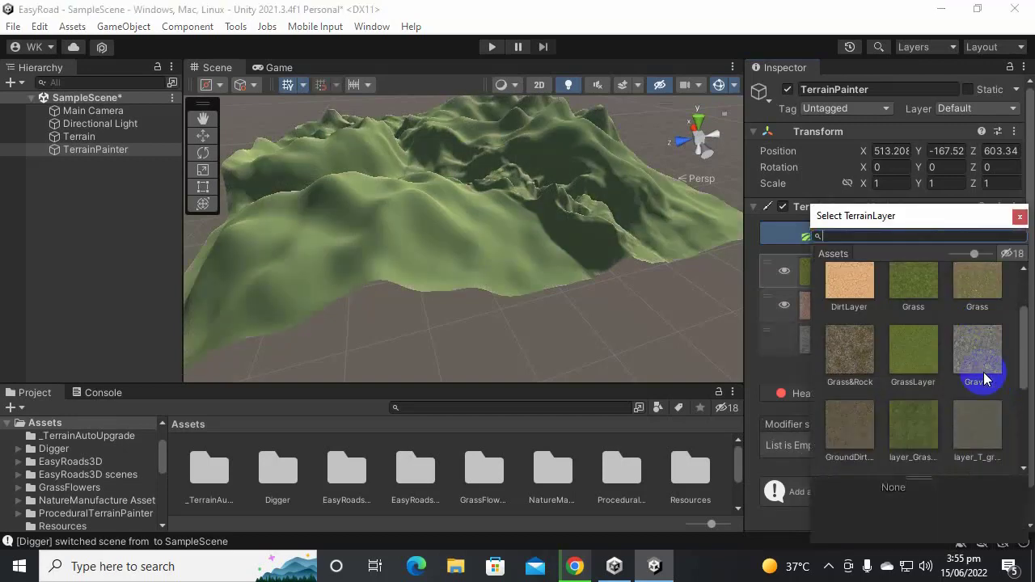
click(857, 356)
click(859, 359)
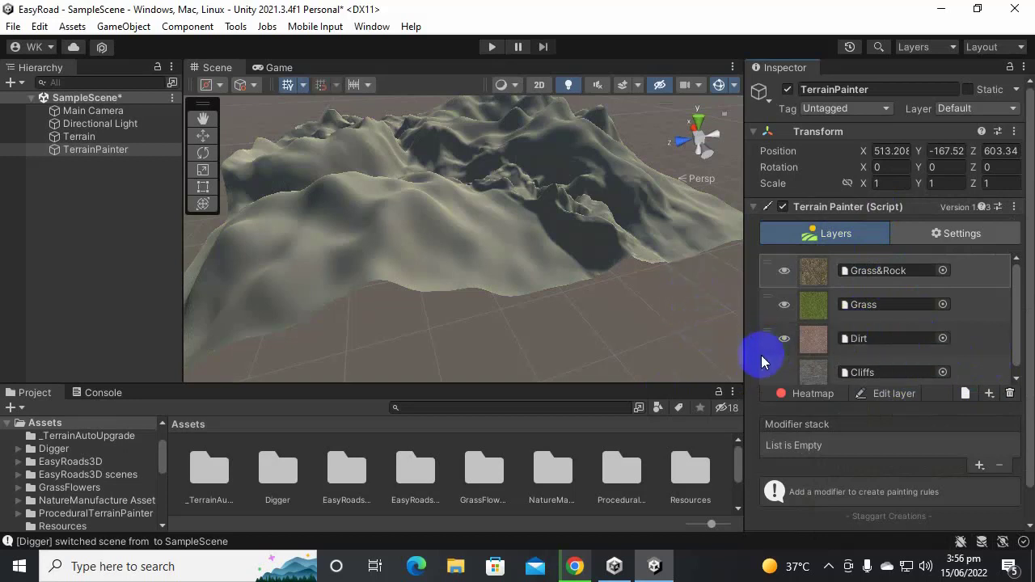
click(814, 370)
drag(813, 370, 802, 270)
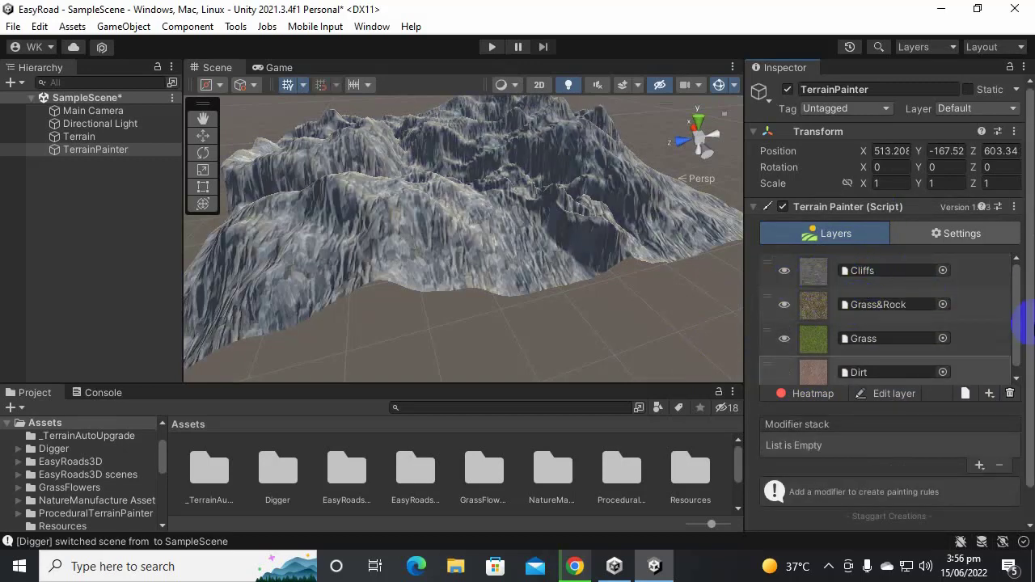
click(828, 306)
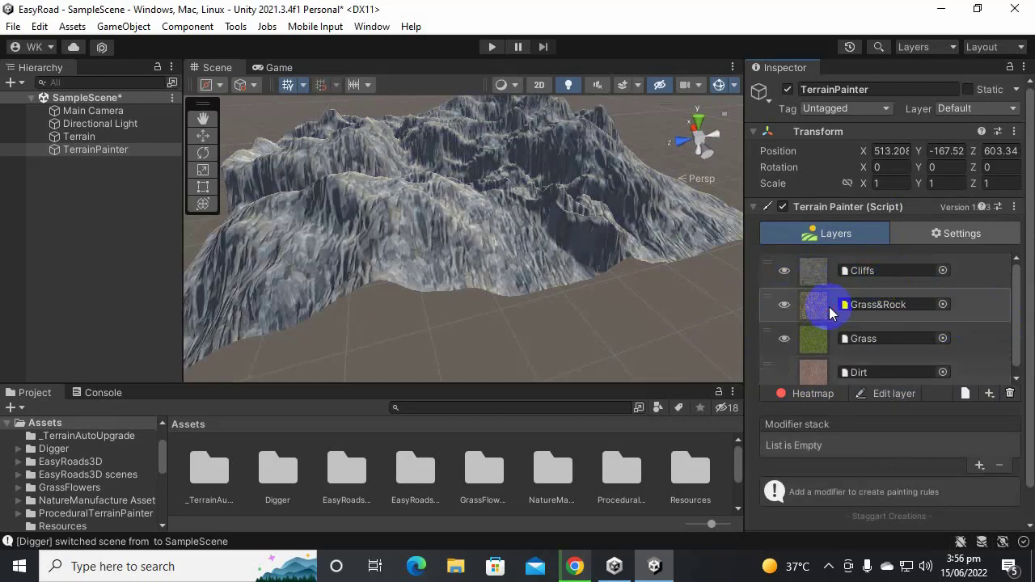
click(834, 338)
click(817, 365)
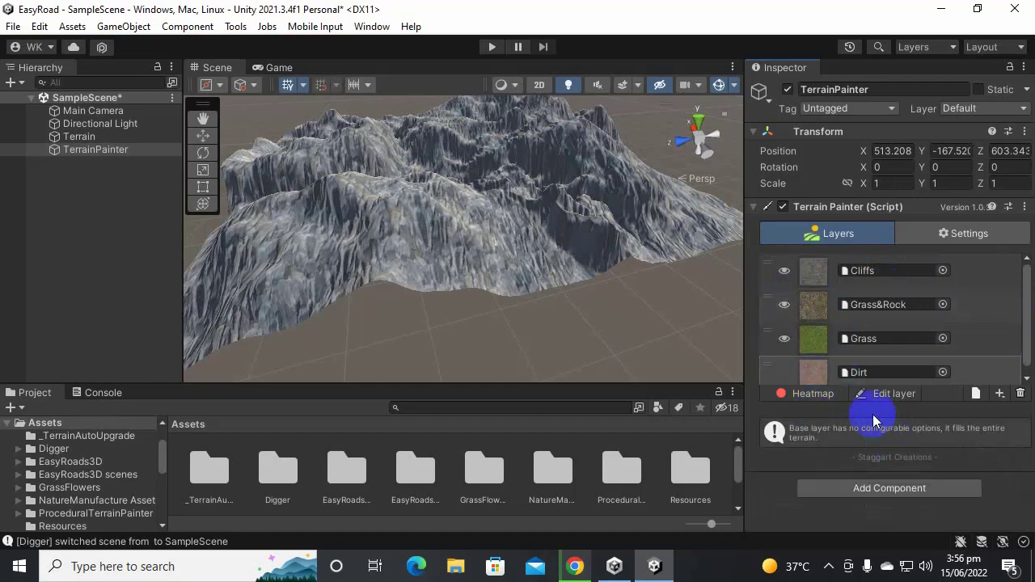
scroll(506, 270, up, 3)
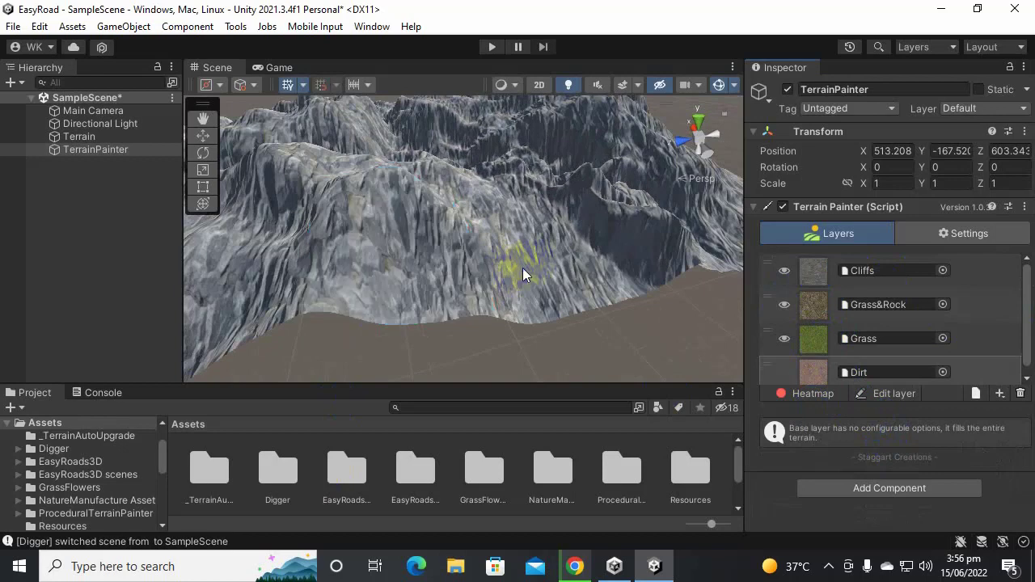
middle_drag(522, 268, 457, 309)
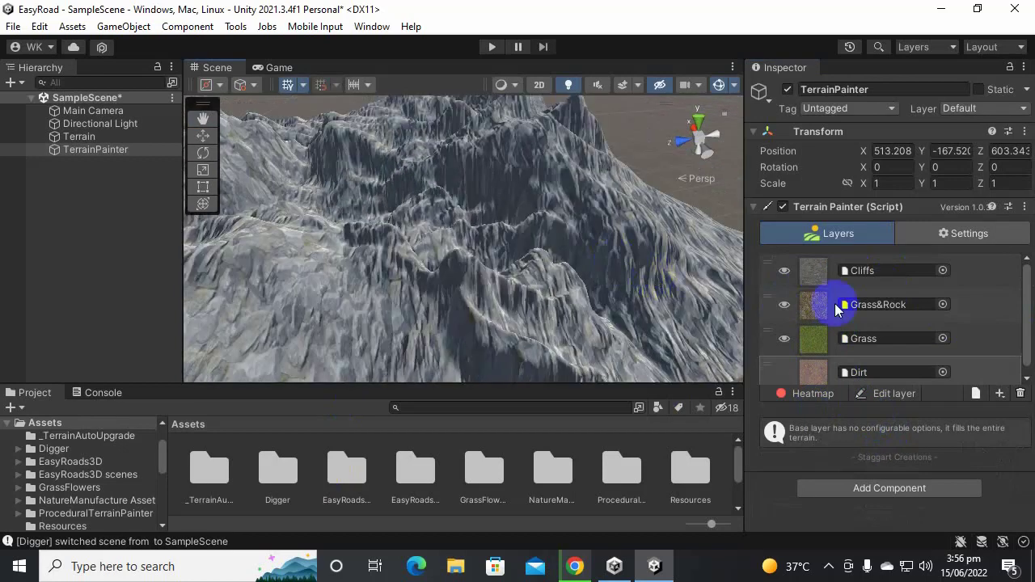
Add a Height modifier to the modifier stack of the Cliffs layer
click(812, 272)
scroll(971, 372, down, 1)
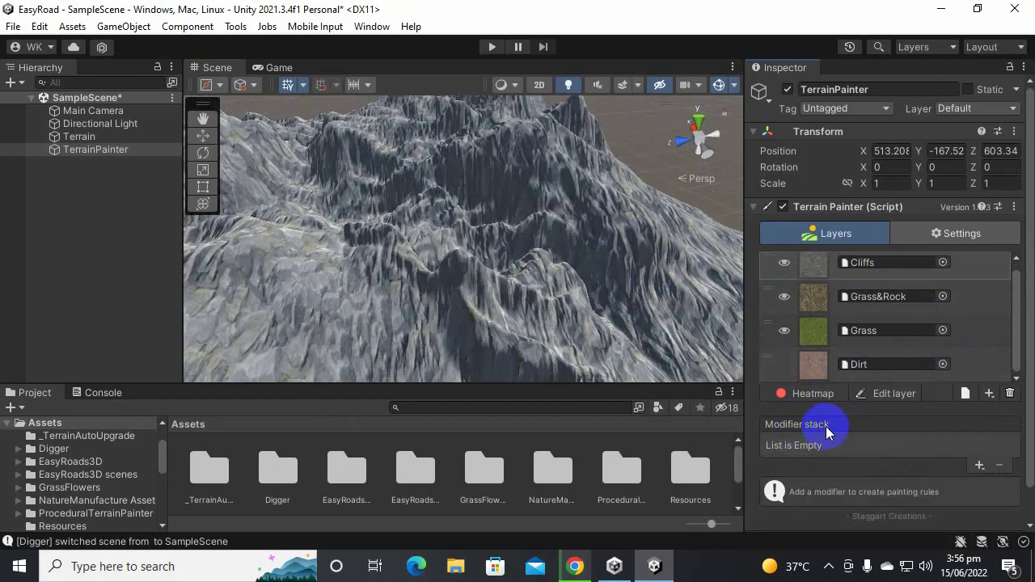
click(980, 468)
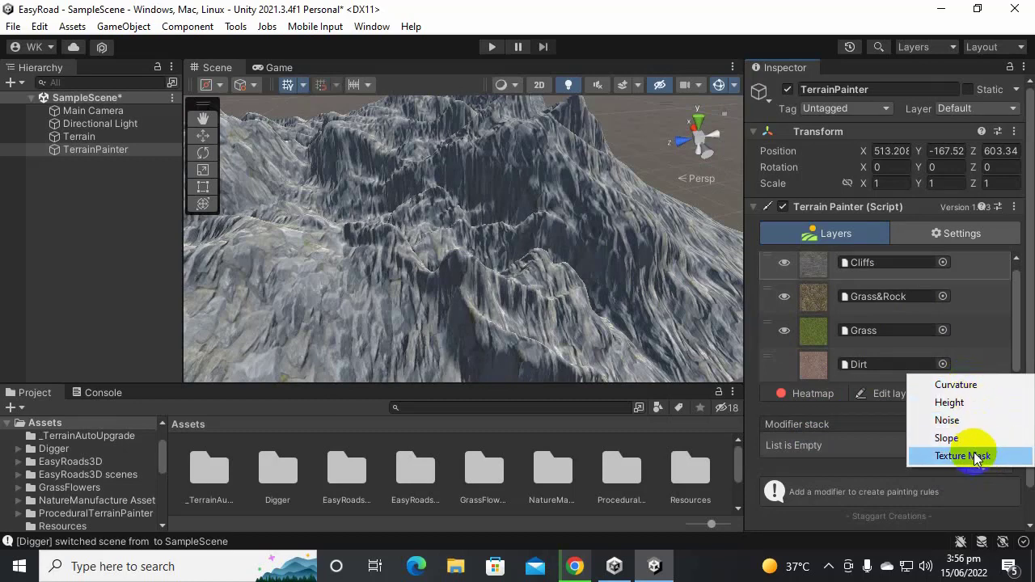
click(963, 402)
scroll(901, 394, down, 3)
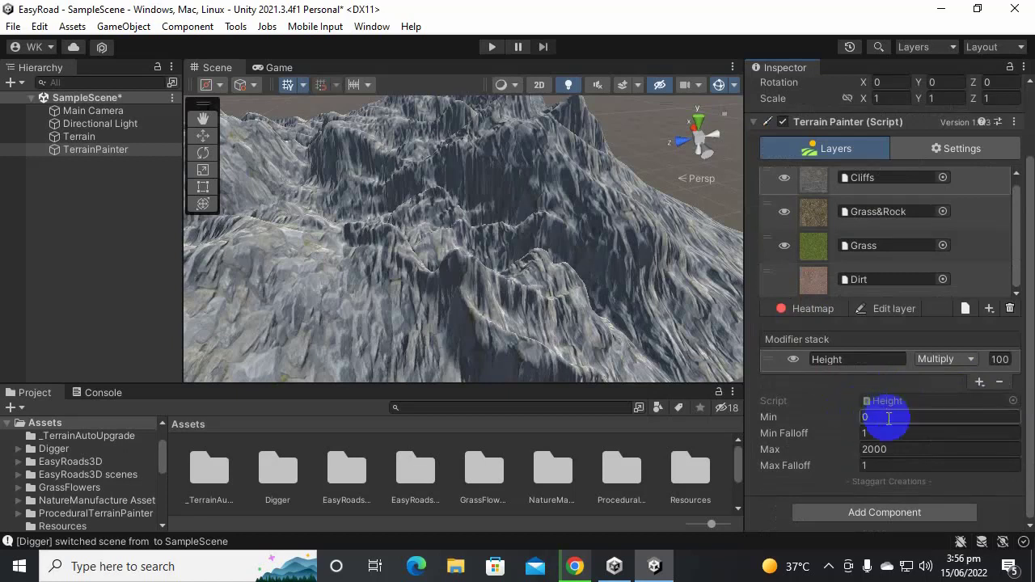
Set the minimum of the Cliffs layer's Height modifier to 100 and inspect the terrain
click(888, 417)
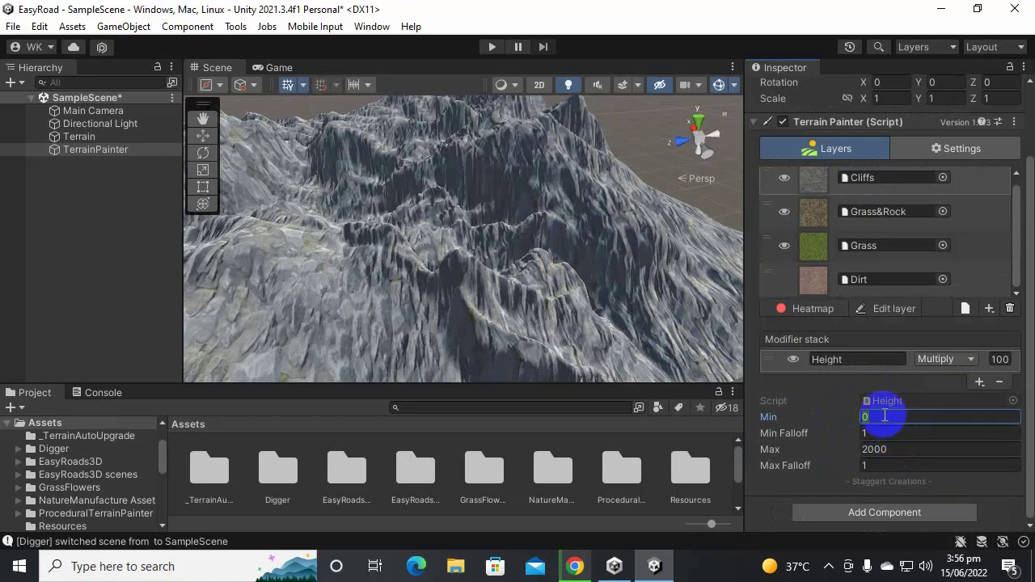
text(100)
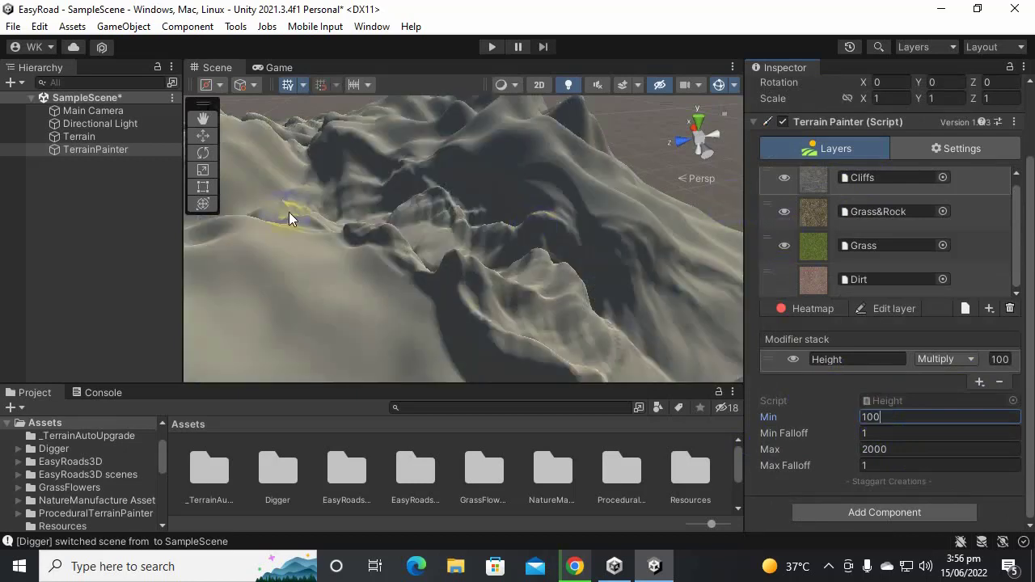
scroll(419, 214, down, 6)
scroll(423, 214, up, 6)
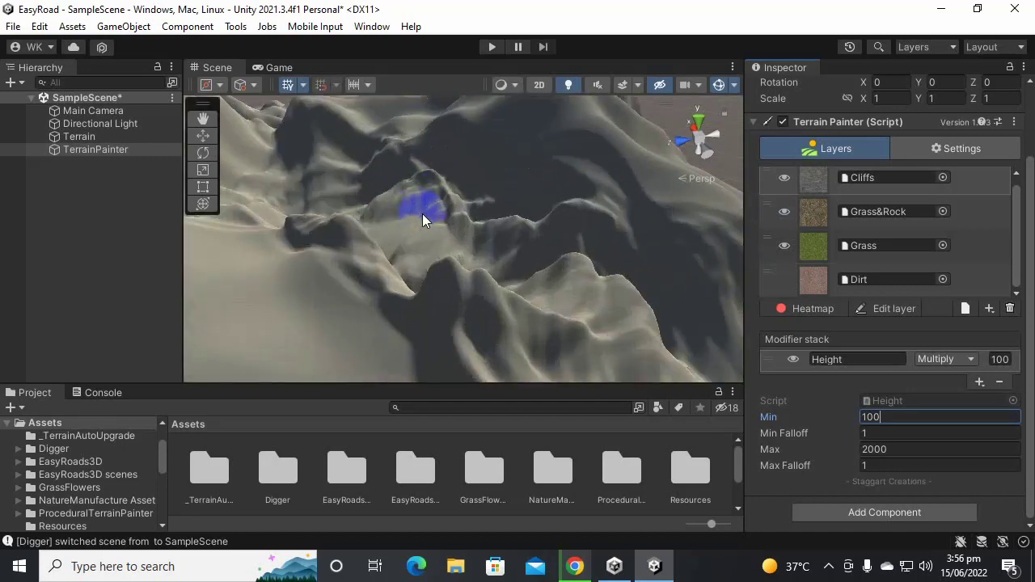
scroll(422, 214, up, 4)
scroll(423, 213, down, 4)
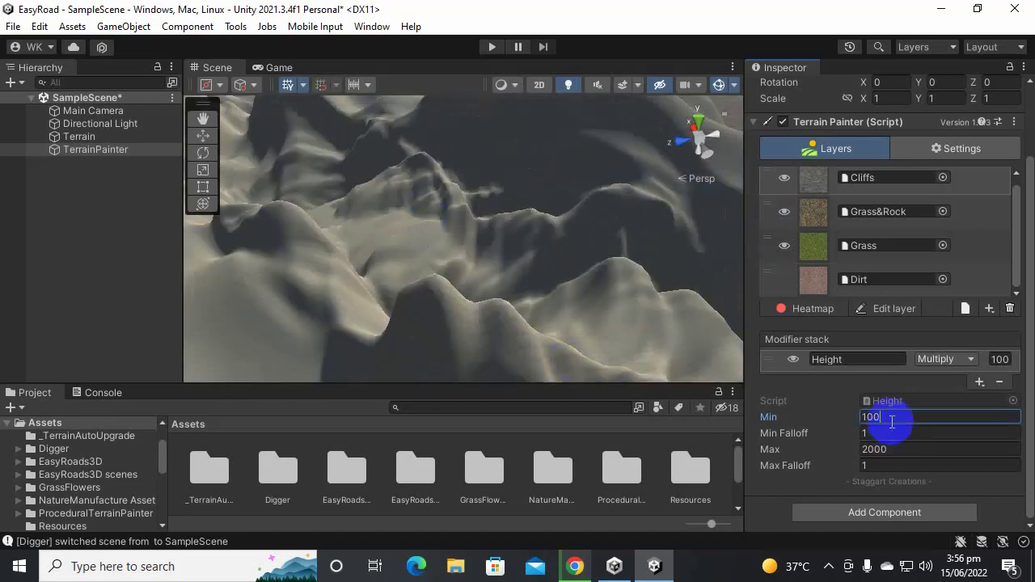
scroll(514, 239, down, 3)
mouse_move(514, 235)
alt+mouse_down()
mouse_move(545, 220)
mouse_move(571, 262)
mouse_move(428, 202)
mouse_move(175, 220)
mouse_move(225, 292)
mouse_move(450, 280)
mouse_move(519, 250)
alt+mouse_up()
scroll(546, 224, down, 3)
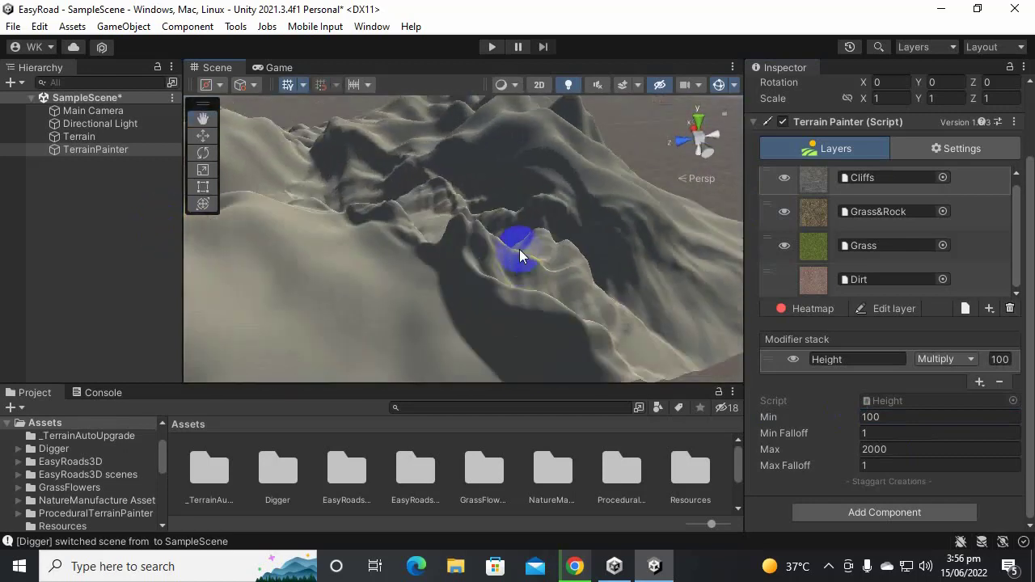
Lower the minimum of the Cliffs layer's Height modifier to 70
click(894, 416)
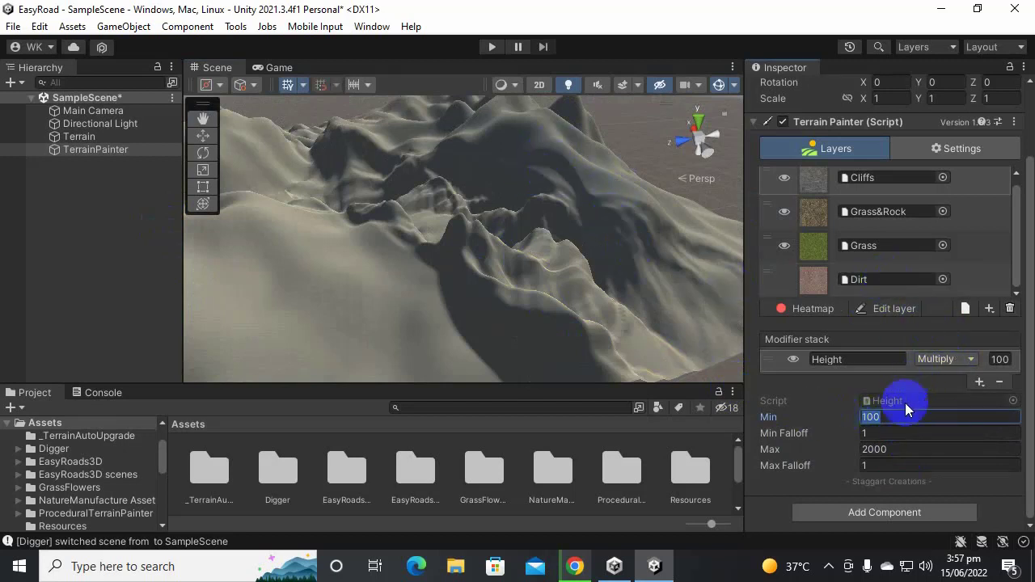
text(70)
alt+drag(472, 280, 511, 216)
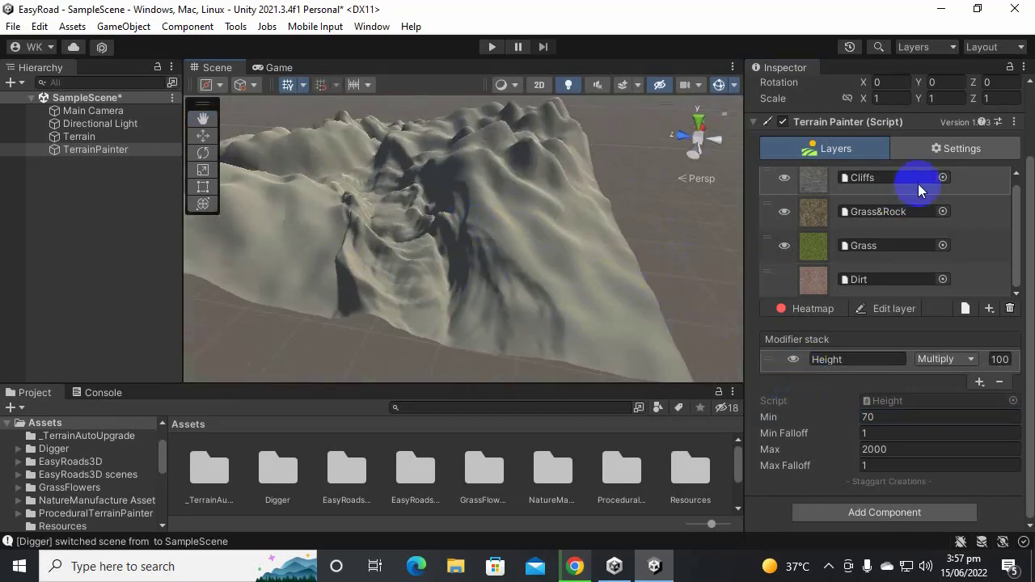
Recalculate the terrain bounds in the Terrain Painter settings and return to the layer list
click(939, 152)
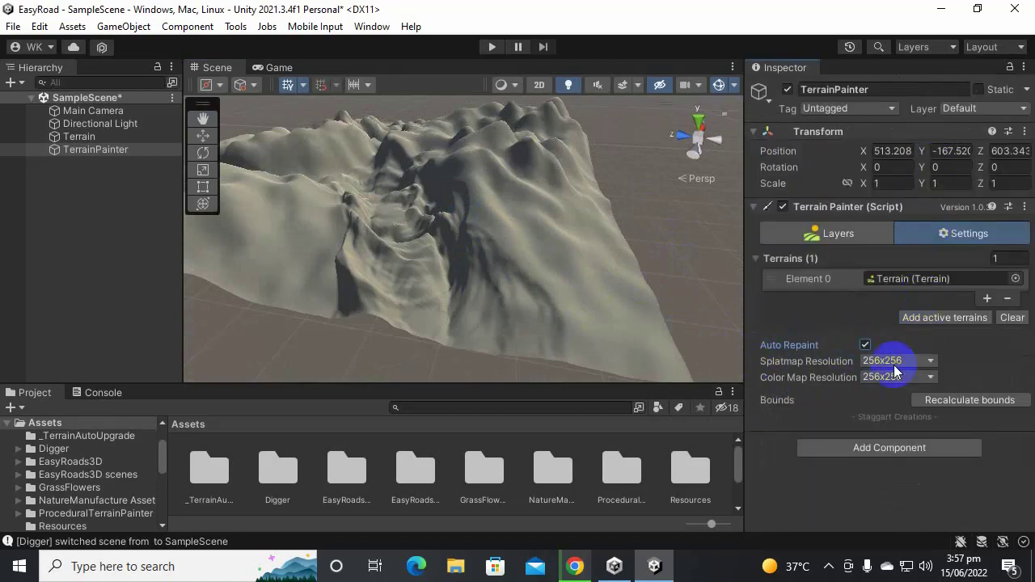
click(971, 399)
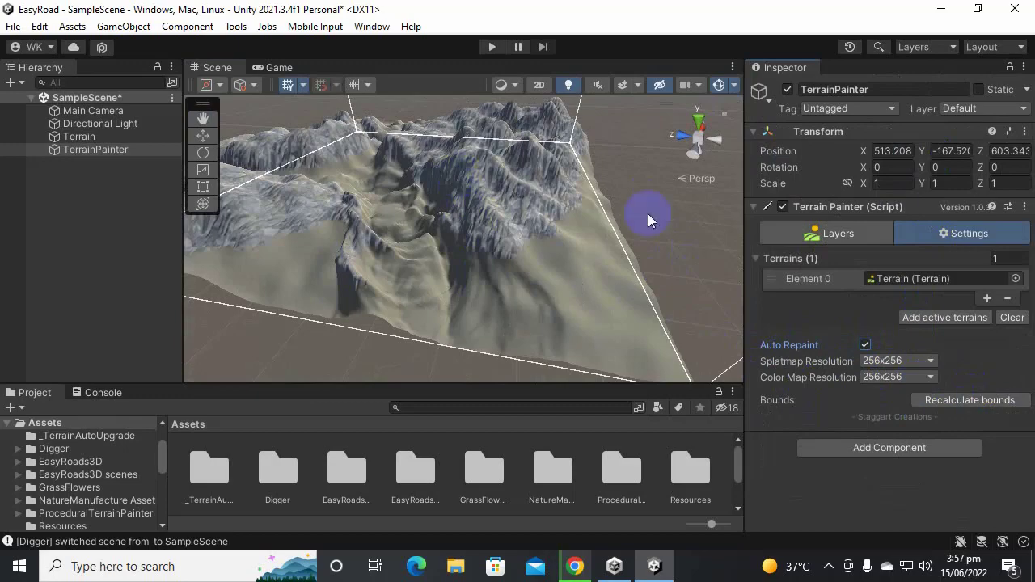
click(833, 233)
Set the minimum of the Cliffs layer's Height modifier to 90
alt+drag(356, 226, 396, 280)
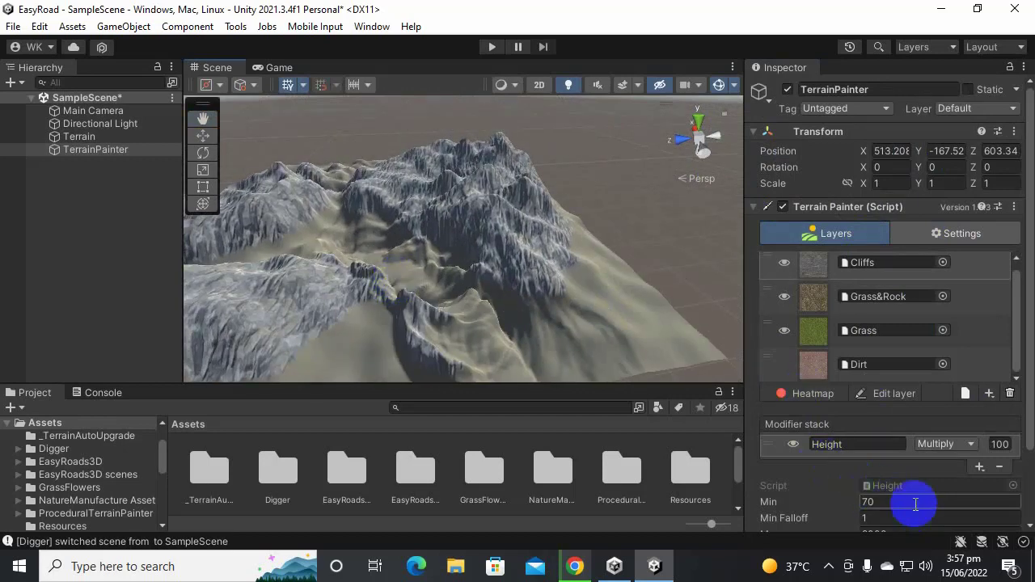
scroll(916, 504, down, 2)
alt+drag(712, 300, 556, 257)
click(880, 416)
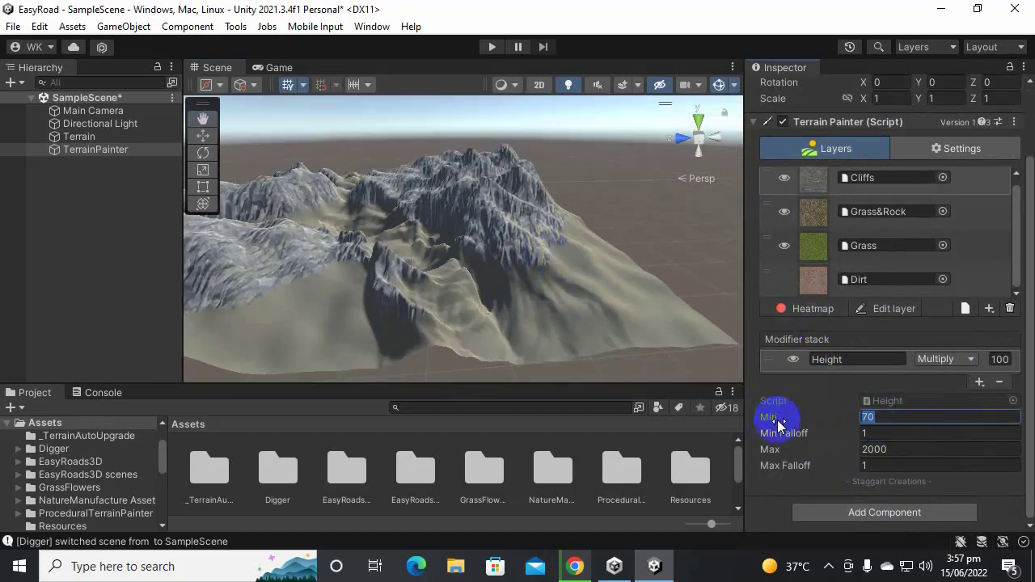
text(90)
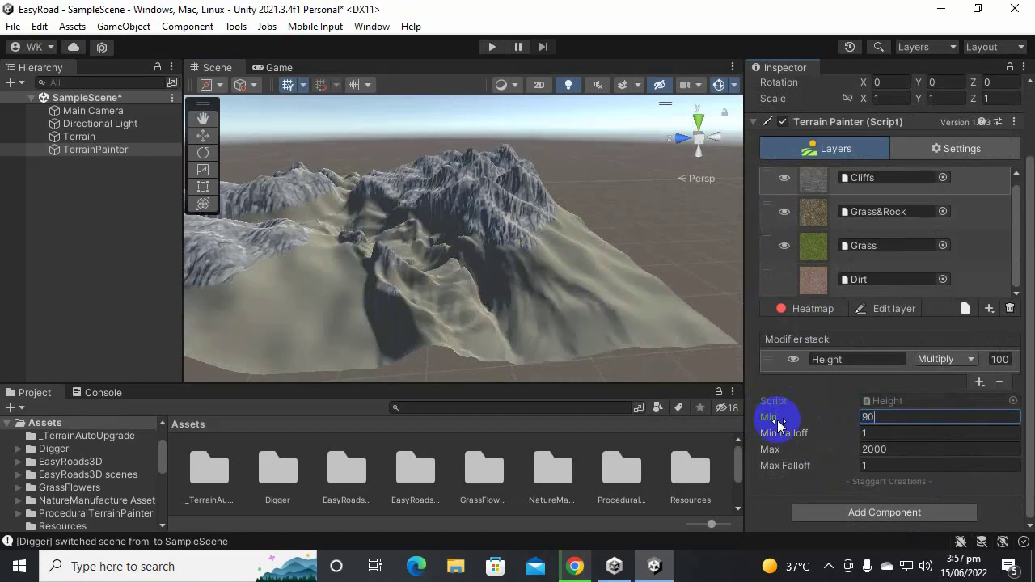
Examine the Cliffs coverage across the terrain and the Height modifier's Min, Max and falloff parameters
alt+drag(484, 223, 397, 266)
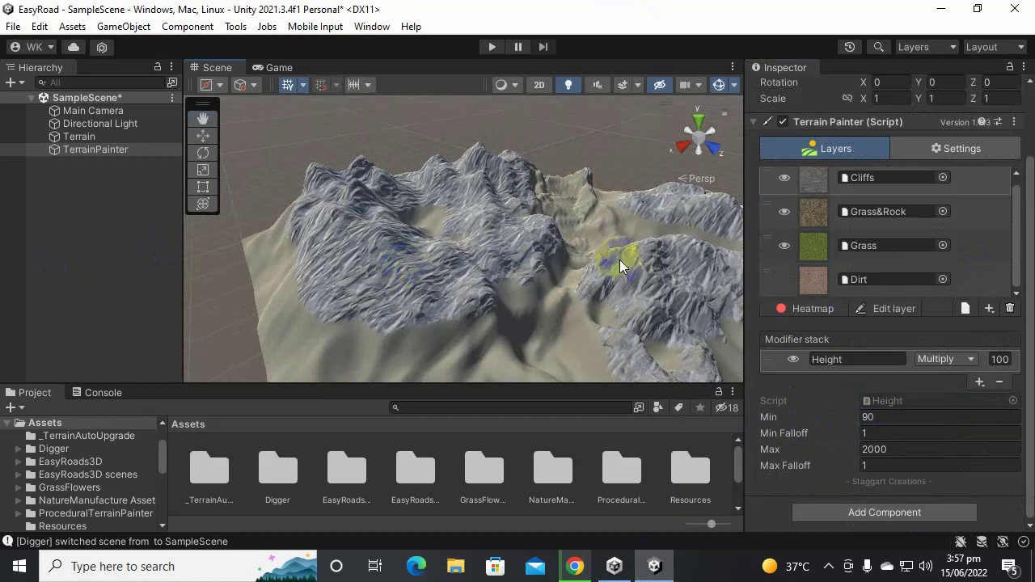
middle_drag(596, 309, 541, 266)
scroll(568, 259, up, 2)
scroll(566, 261, down, 2)
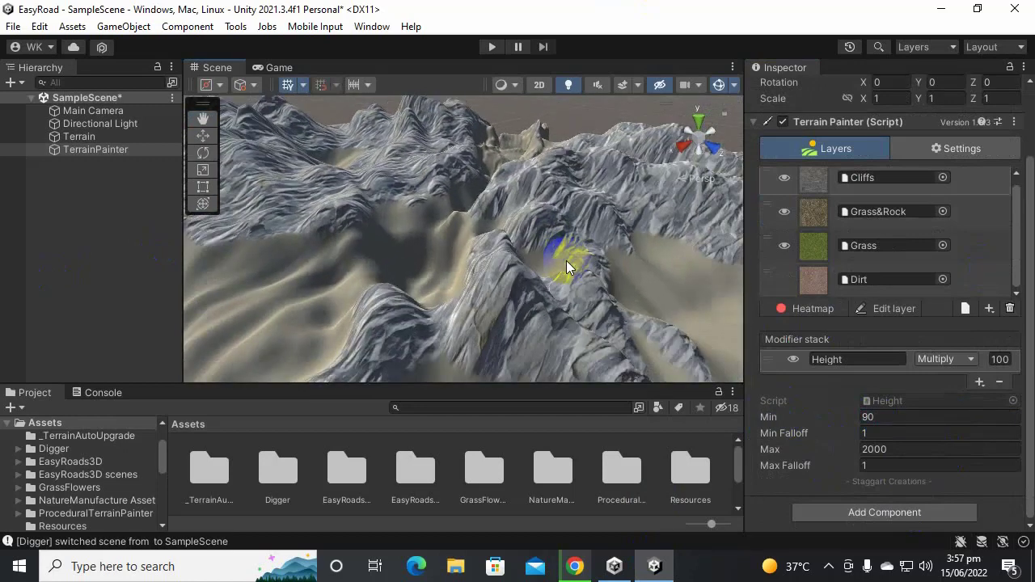
click(886, 420)
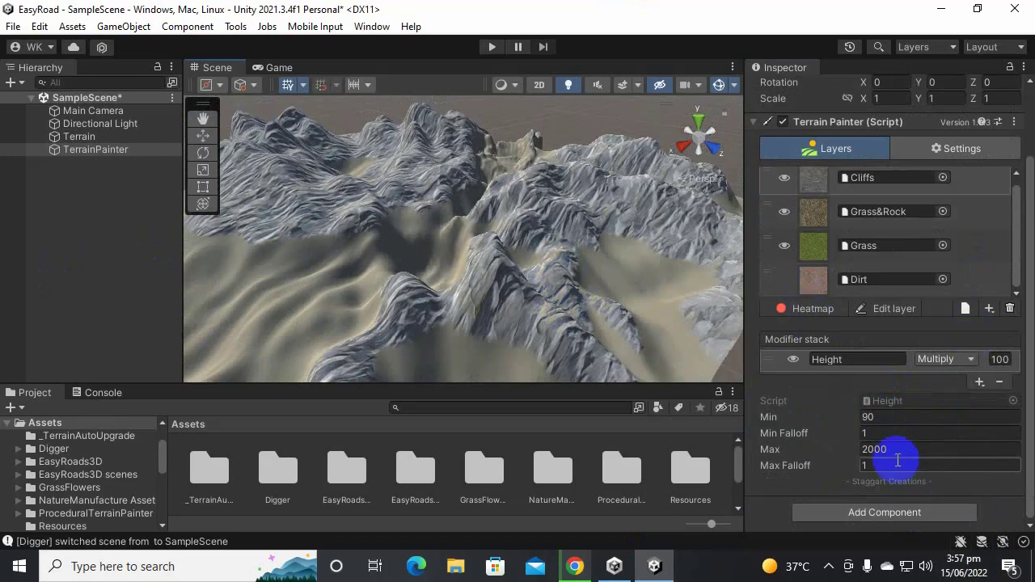
click(863, 450)
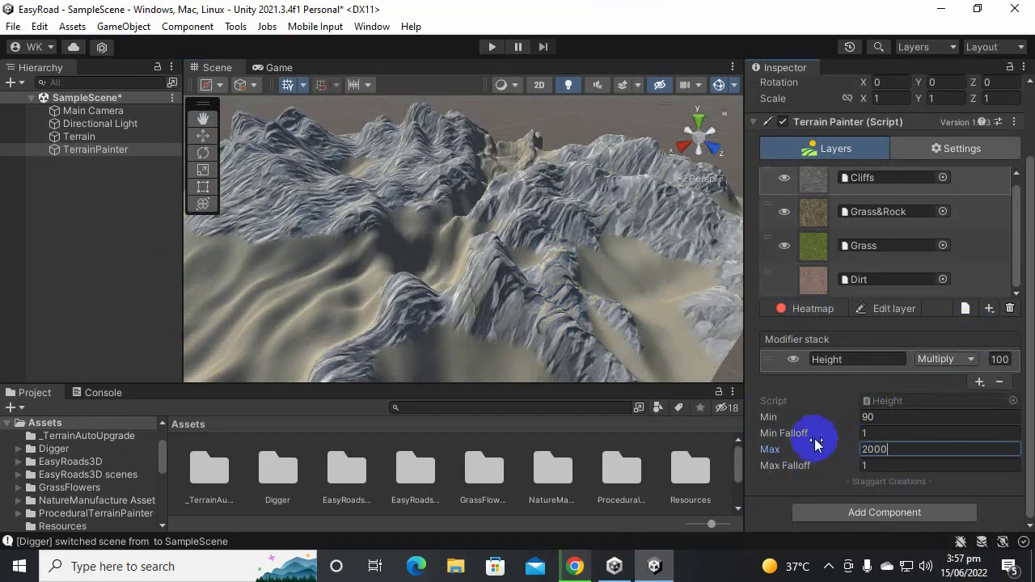
click(845, 435)
click(896, 466)
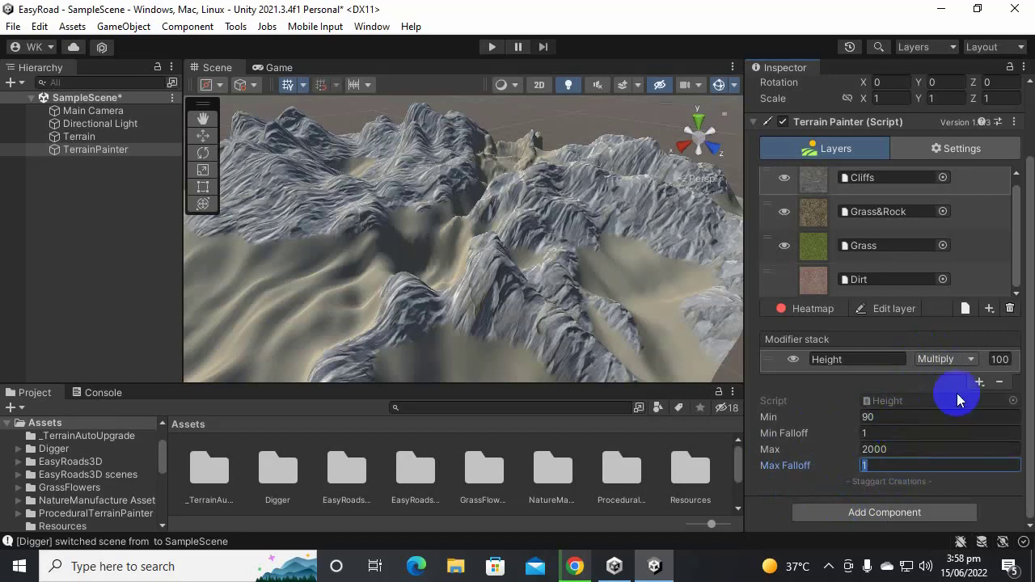
Add a Height modifier with a minimum of 65 to the Grass&Rock layer and inspect the painted slopes
click(809, 209)
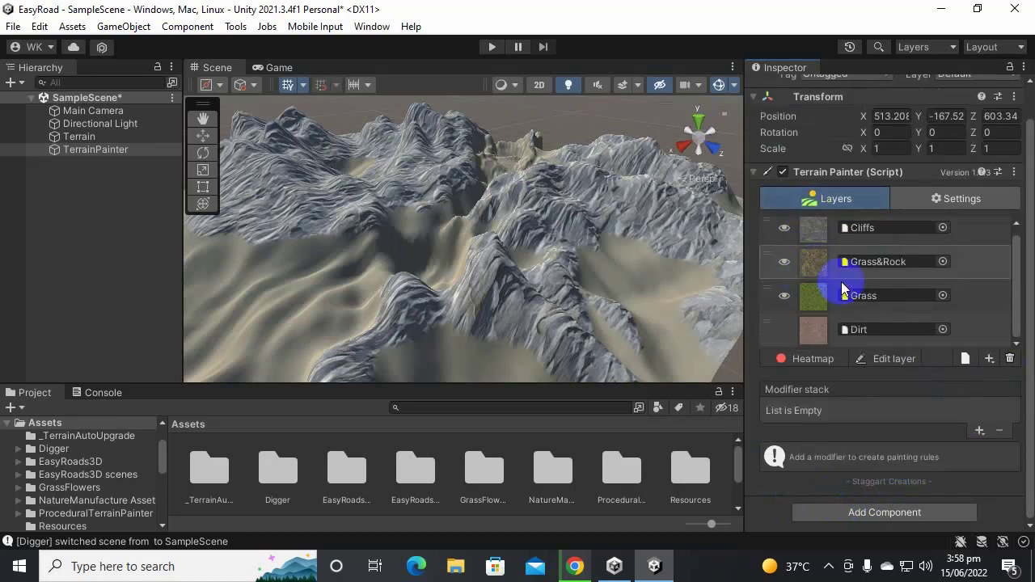
click(978, 433)
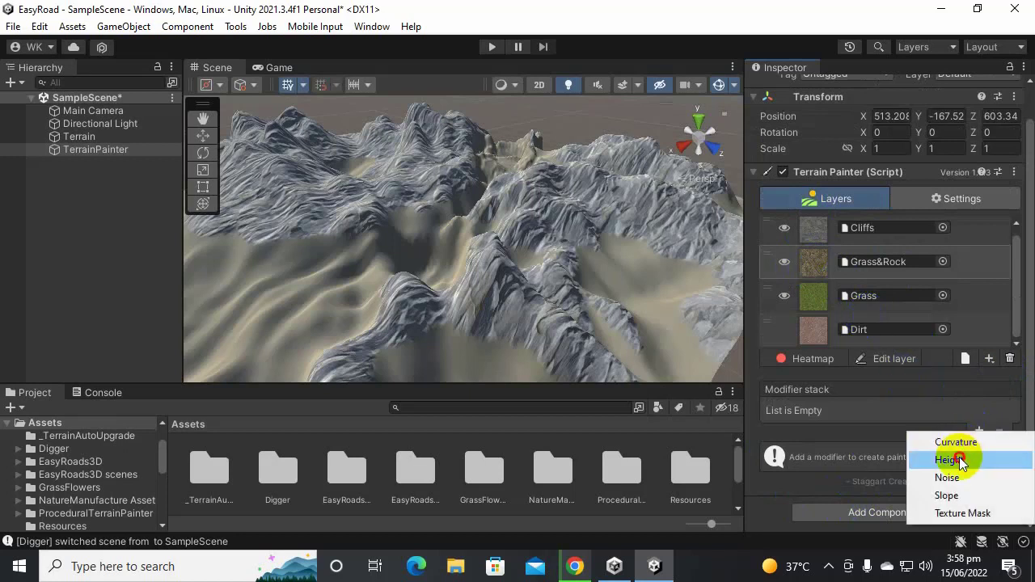
click(960, 457)
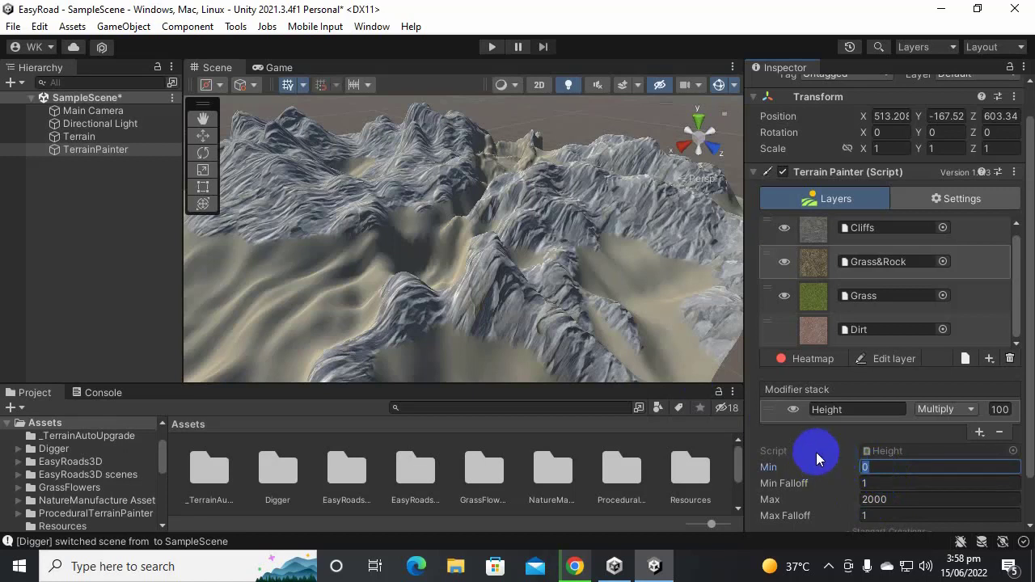
text(65)
drag(513, 284, 512, 229)
middle_drag(513, 230, 485, 232)
scroll(486, 232, up, 10)
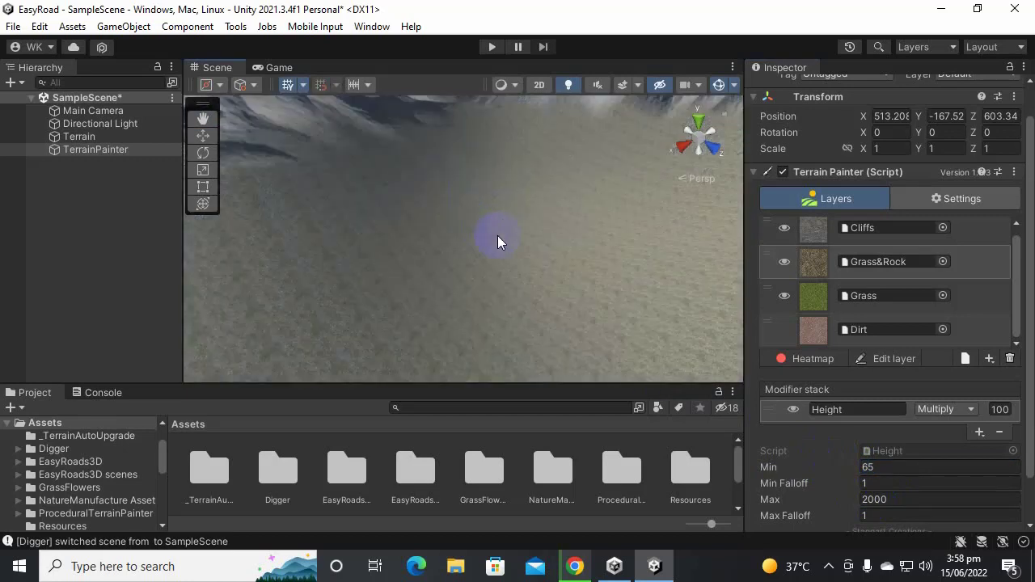
alt+drag(485, 250, 524, 232)
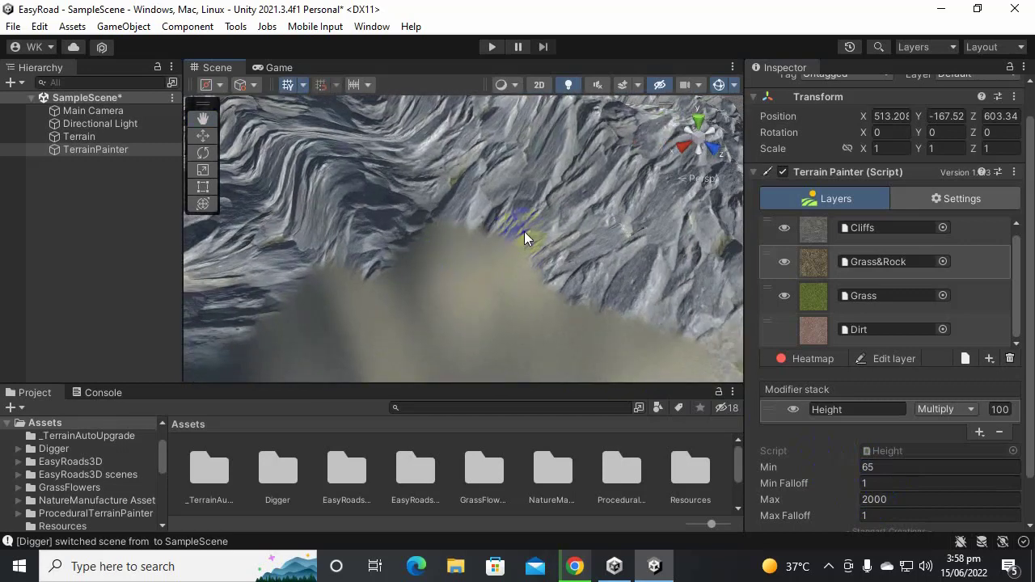
scroll(559, 244, down, 5)
scroll(558, 260, down, 2)
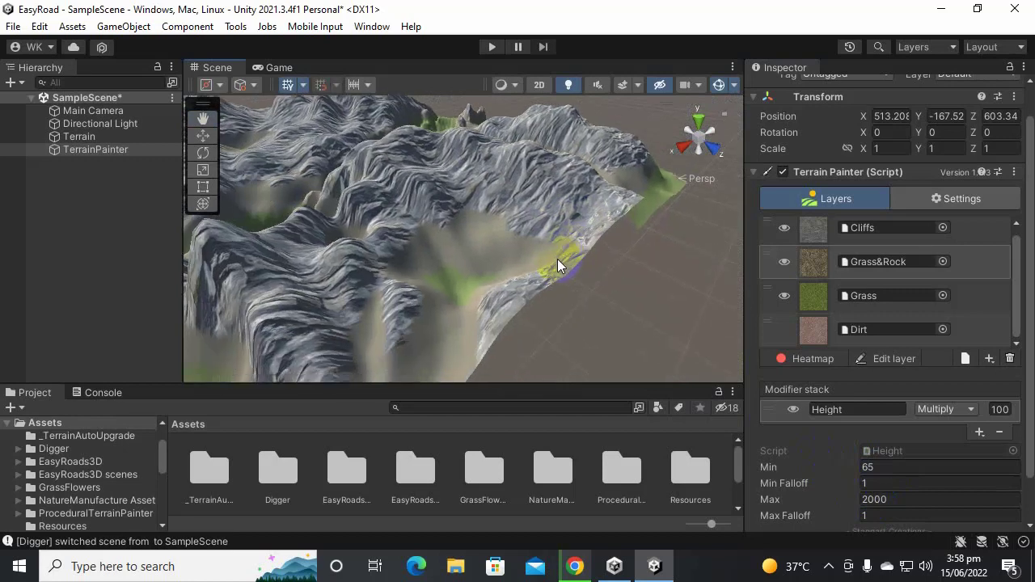
Add a Height modifier with a minimum of 40 to the Grass layer
click(809, 298)
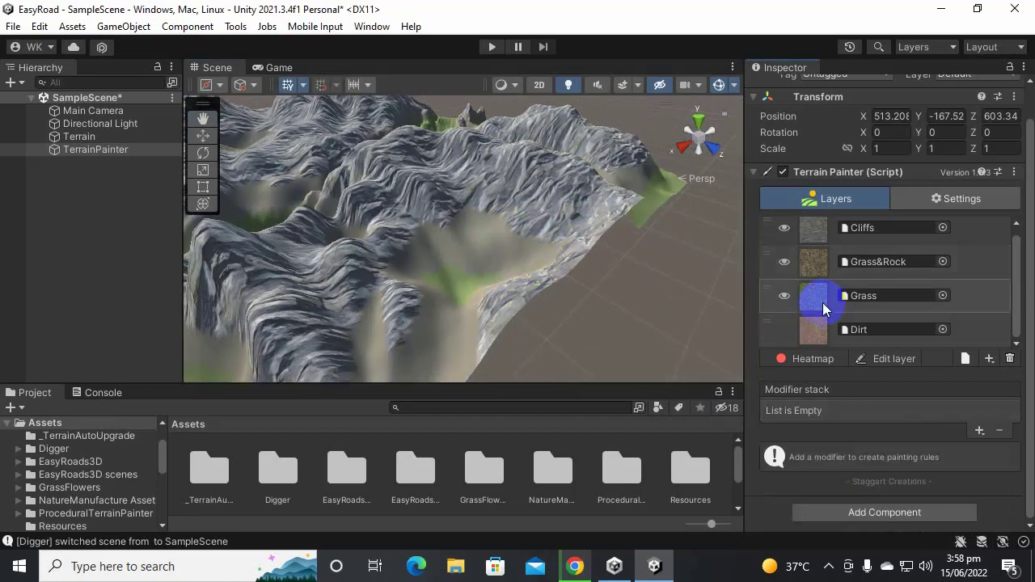
alt+drag(574, 283, 631, 251)
scroll(624, 248, down, 2)
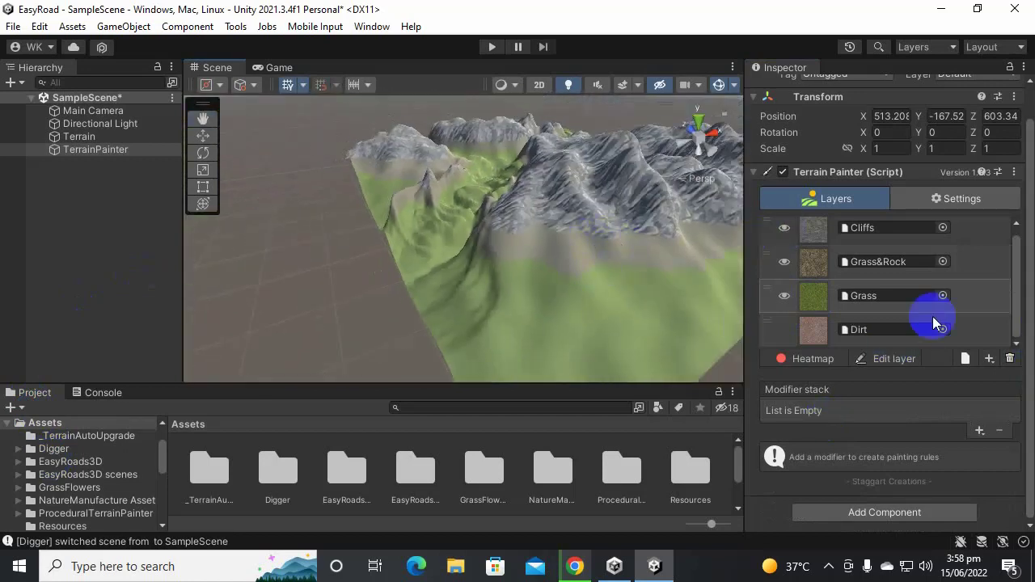
click(980, 432)
click(977, 460)
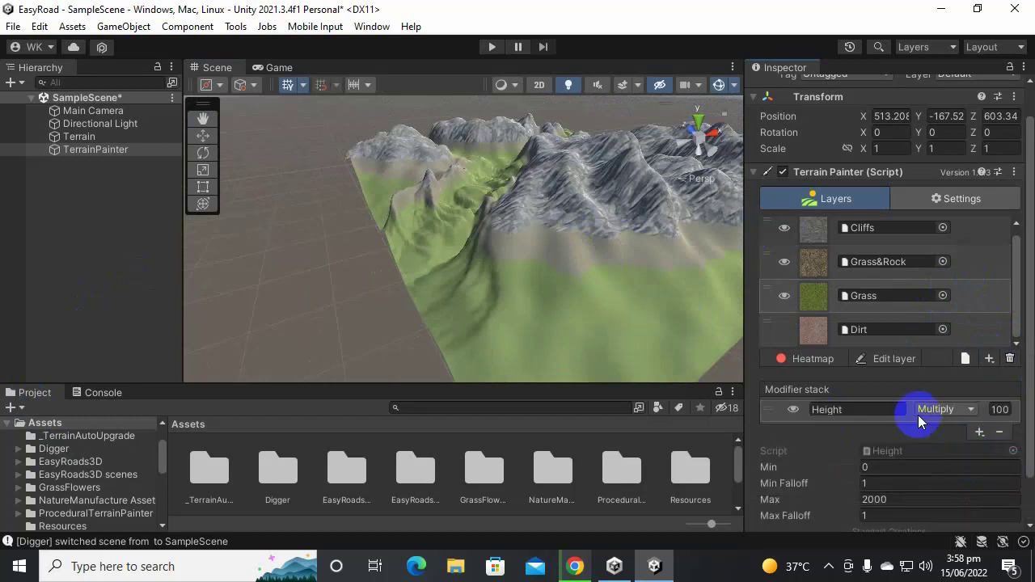
scroll(910, 419, down, 2)
click(863, 417)
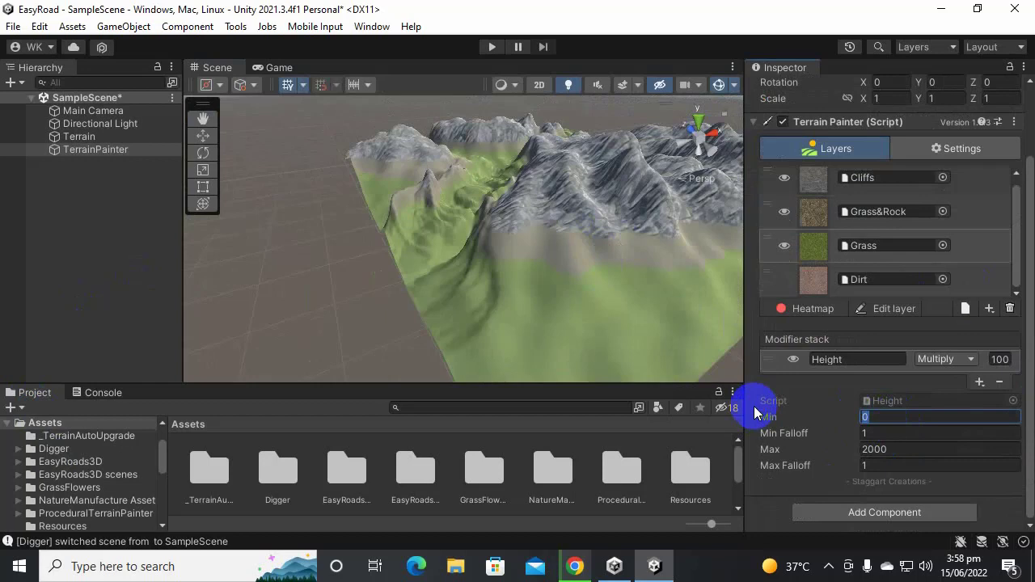
text(40)
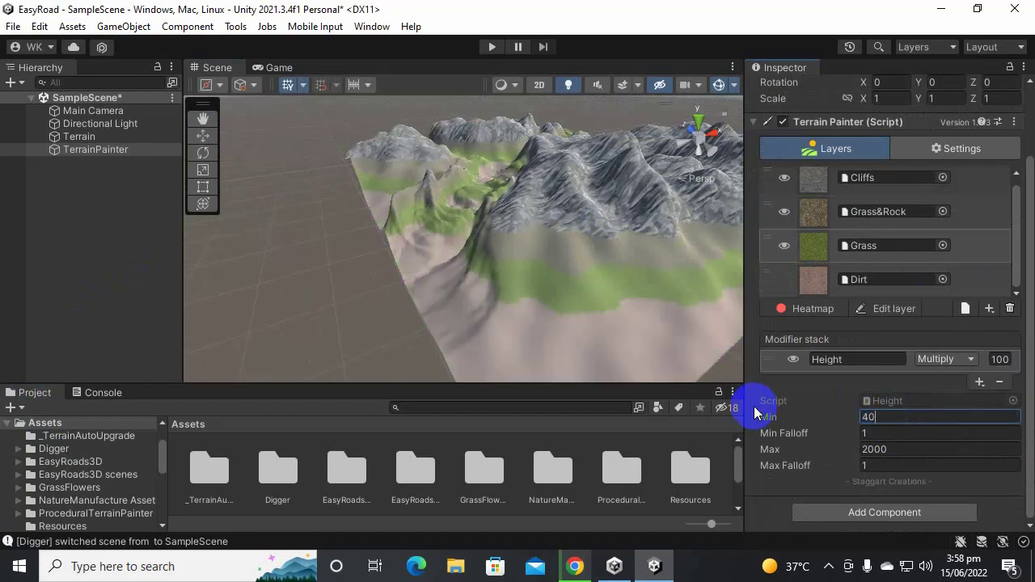
Add a Curvature modifier to the Cliffs layer's modifier stack
alt+drag(495, 269, 934, 351)
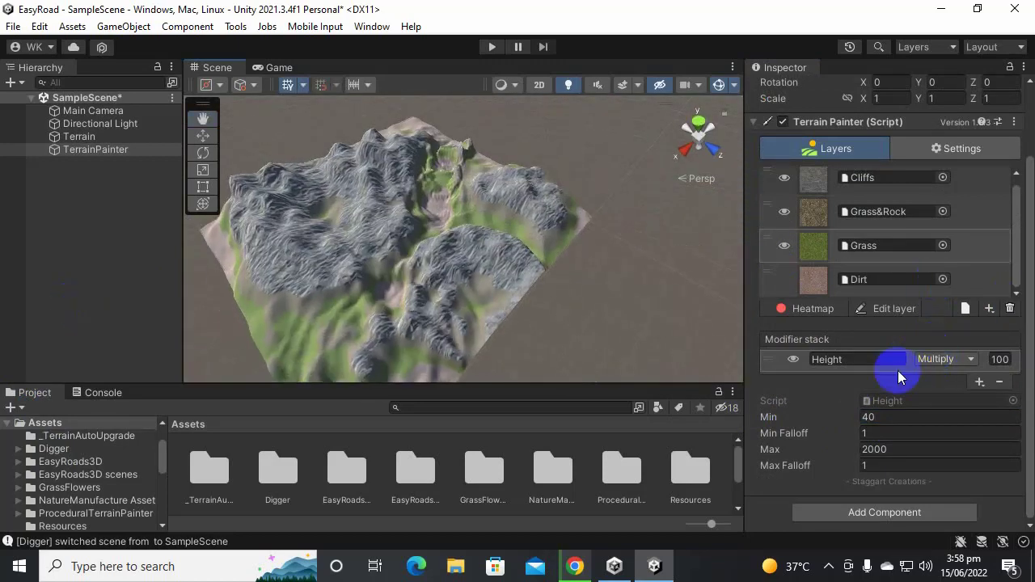
scroll(399, 236, up, 4)
alt+drag(400, 236, 506, 257)
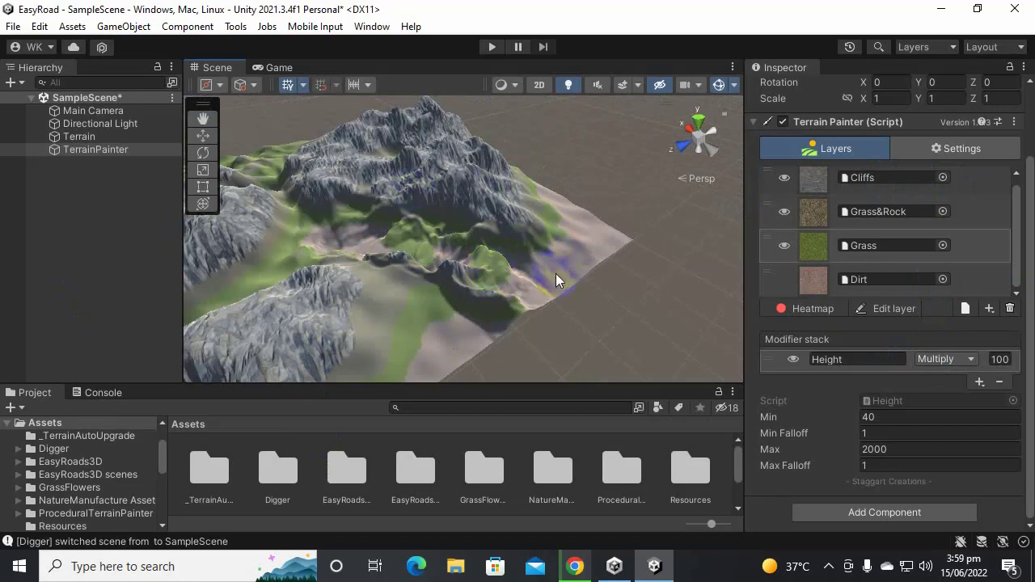
scroll(536, 271, up, 8)
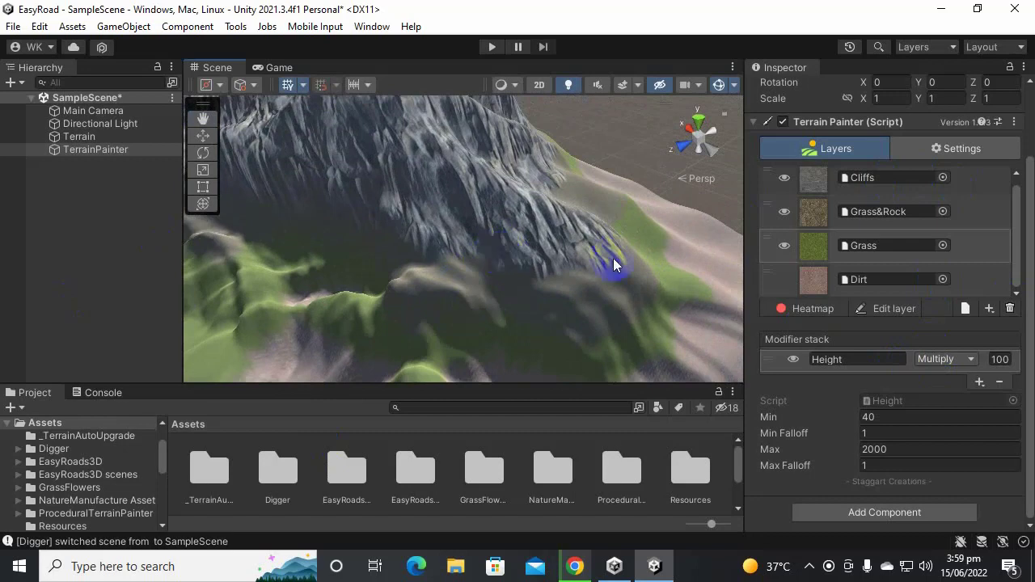
alt+drag(632, 296, 534, 302)
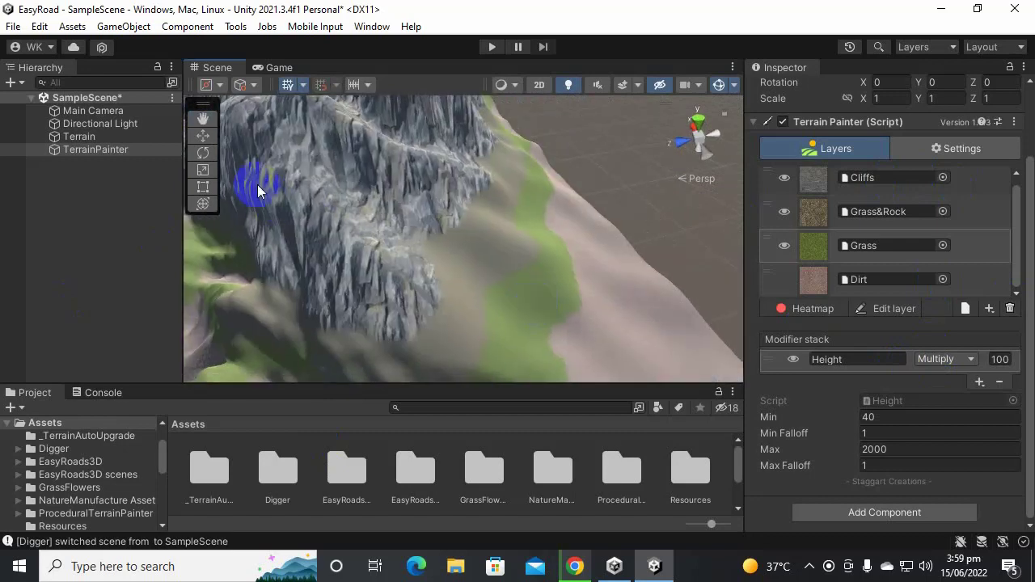
scroll(487, 226, up, 3)
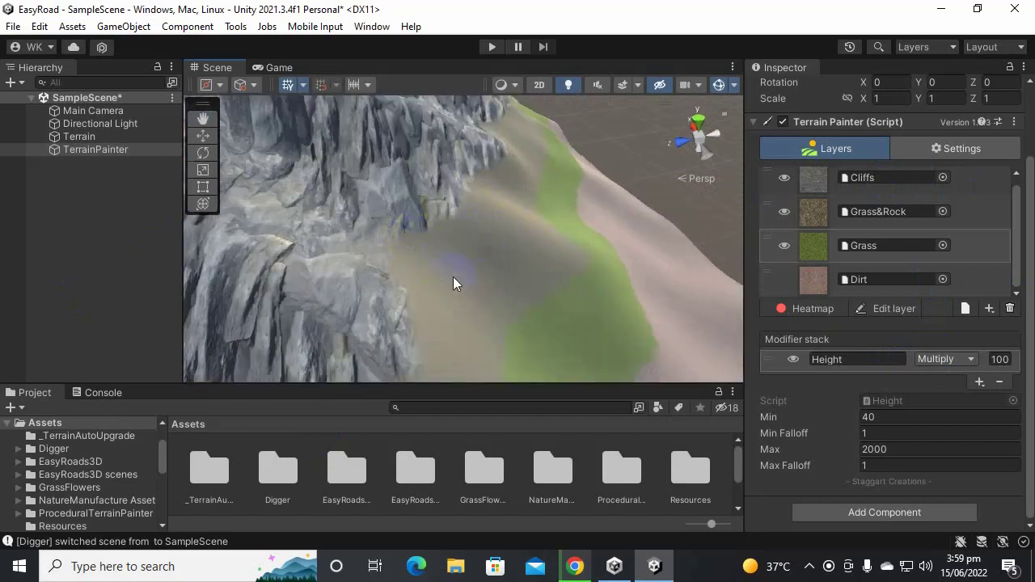
click(978, 178)
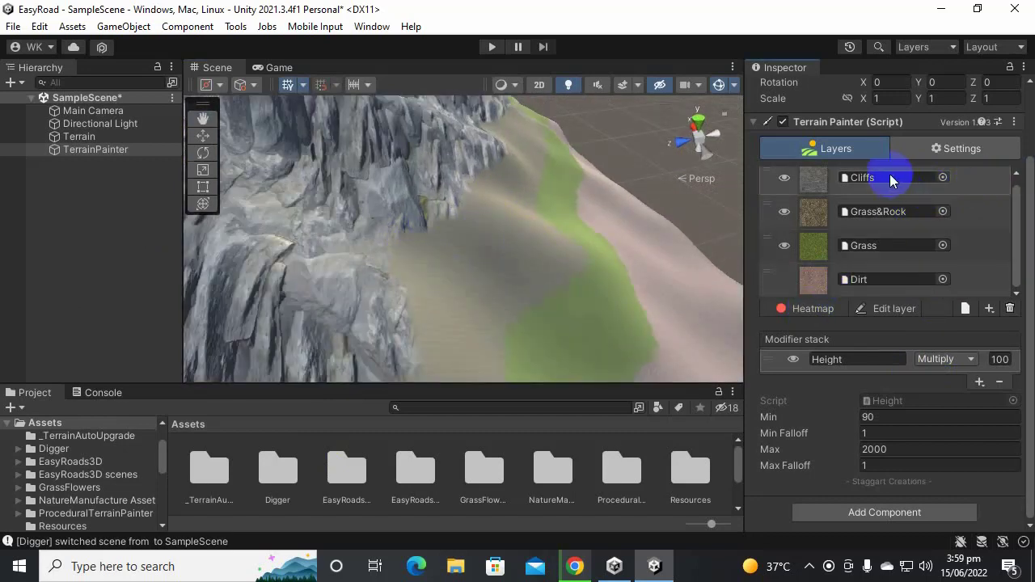
click(979, 383)
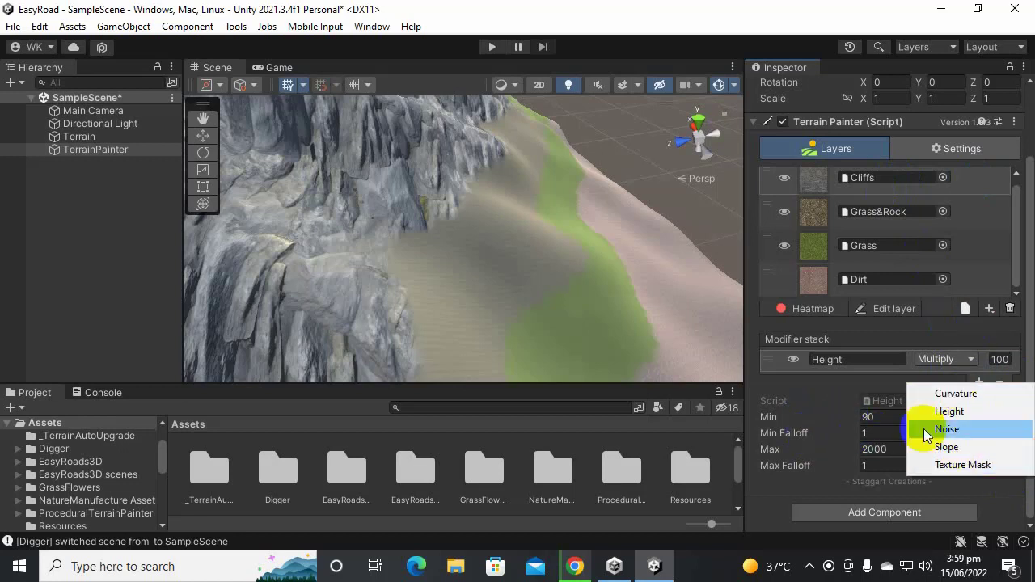
click(956, 395)
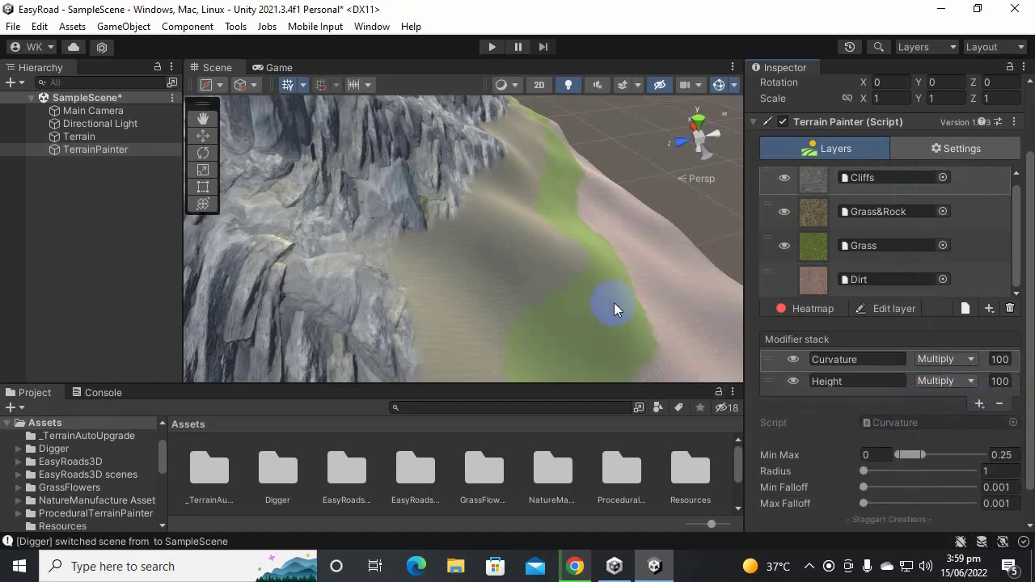
Widen the Cliffs layer's Curvature range to about 0.218–0.822 and inspect the cliff edges on the terrain
middle_drag(519, 290, 572, 300)
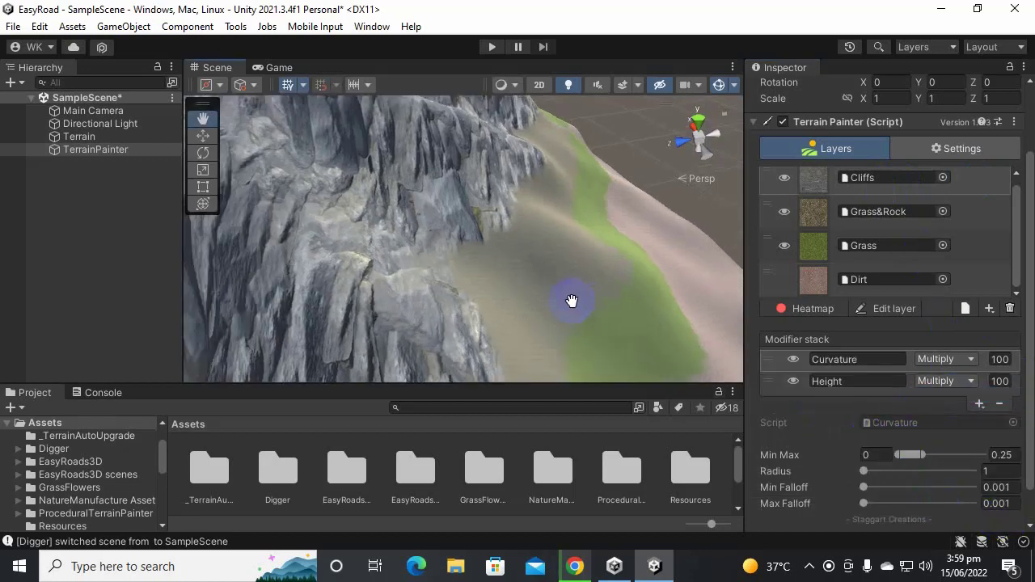
scroll(571, 279, up, 2)
scroll(627, 304, down, 2)
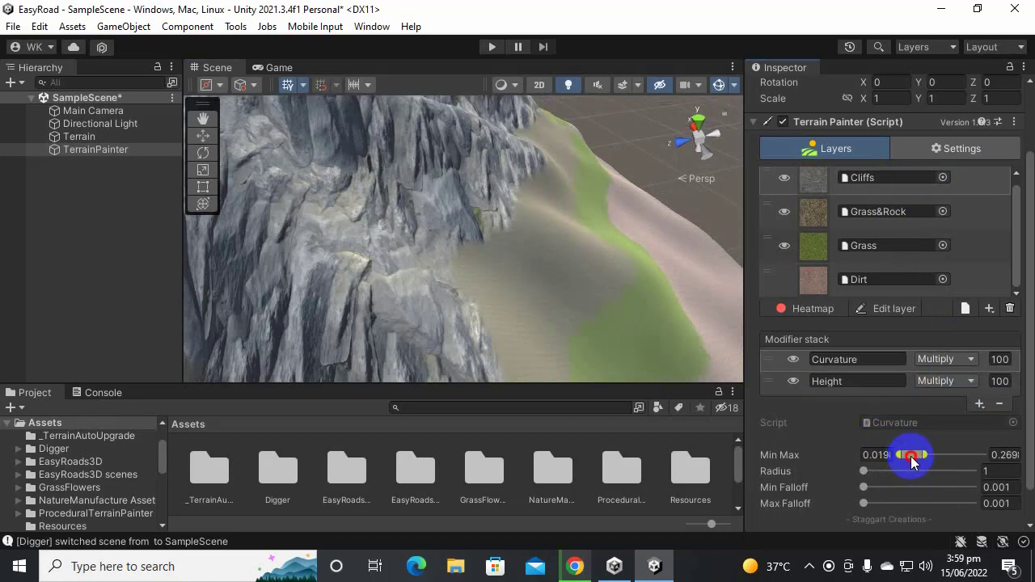
mouse_move(912, 461)
mouse_down()
mouse_move(944, 457)
mouse_move(927, 458)
mouse_up()
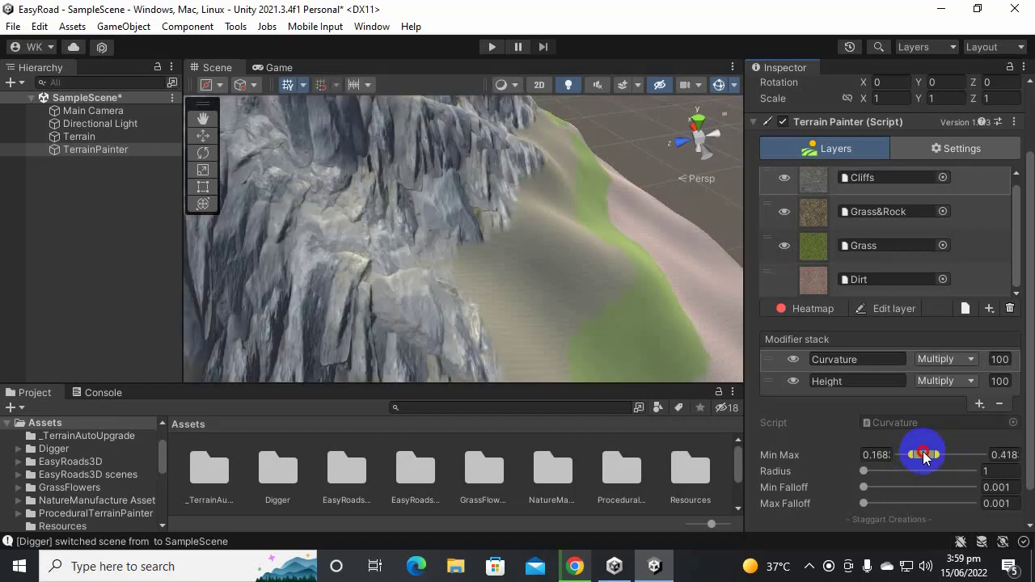
drag(928, 458, 931, 458)
right_drag(456, 277, 530, 291)
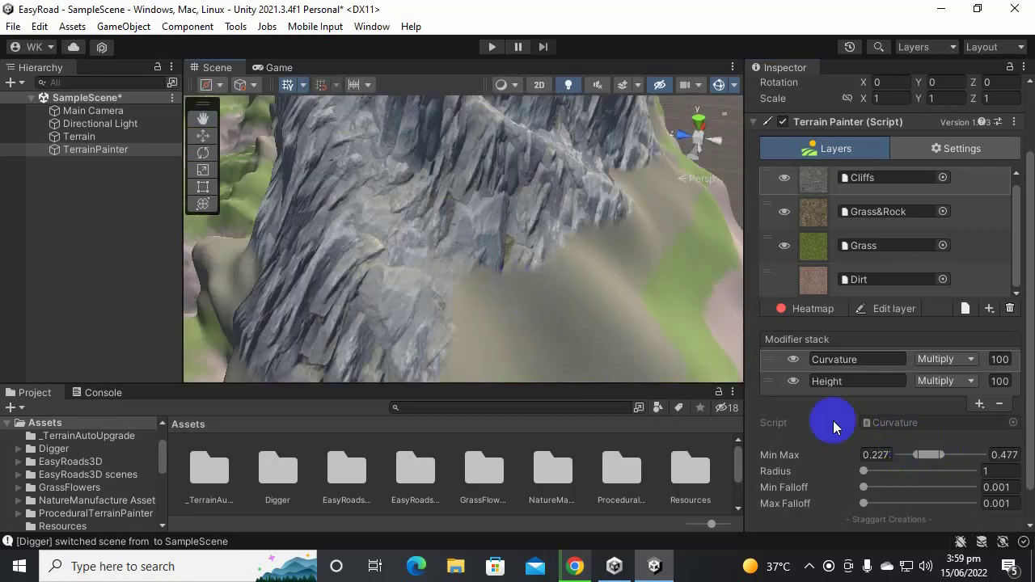
mouse_move(936, 462)
mouse_down()
mouse_move(924, 455)
mouse_move(997, 456)
mouse_move(941, 451)
mouse_up()
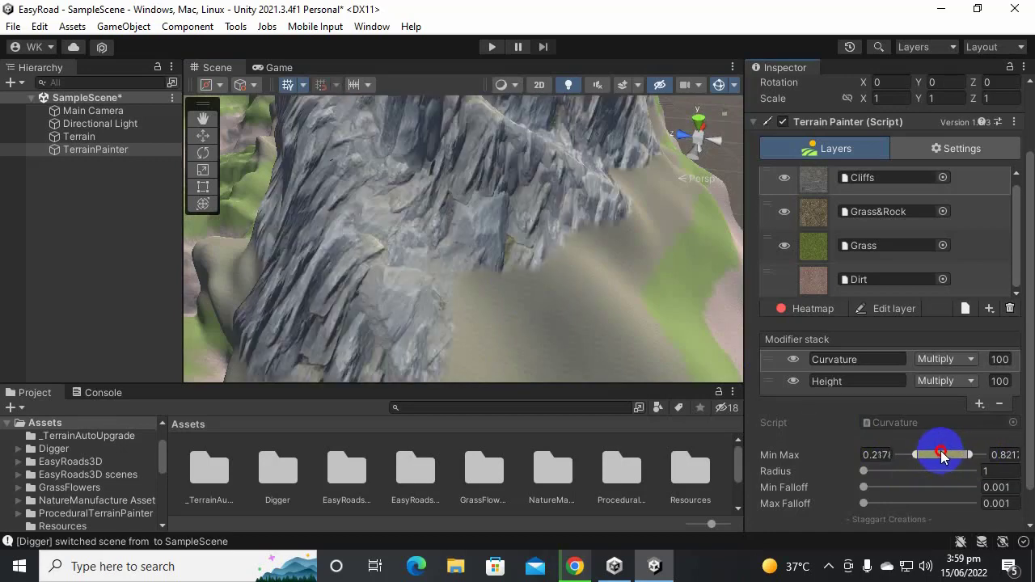
scroll(394, 289, down, 5)
alt+drag(472, 301, 366, 348)
scroll(383, 277, up, 3)
scroll(383, 277, up, 2)
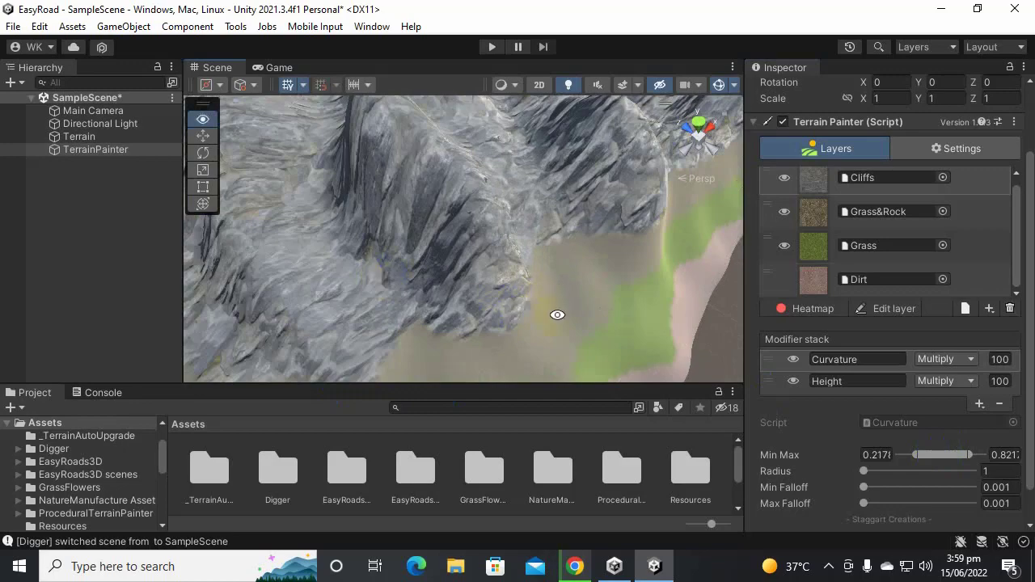
alt+drag(517, 314, 362, 344)
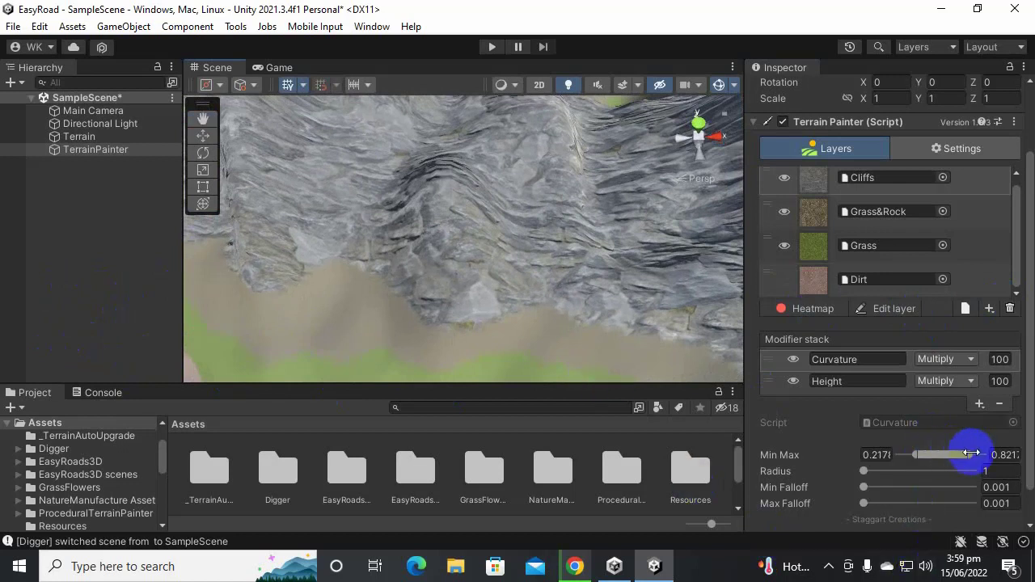
Set the Cliffs layer's Curvature modifier to range about 0.306–0.613, radius 3.2, min falloff 0.193 and max falloff 0.549
drag(970, 455, 939, 456)
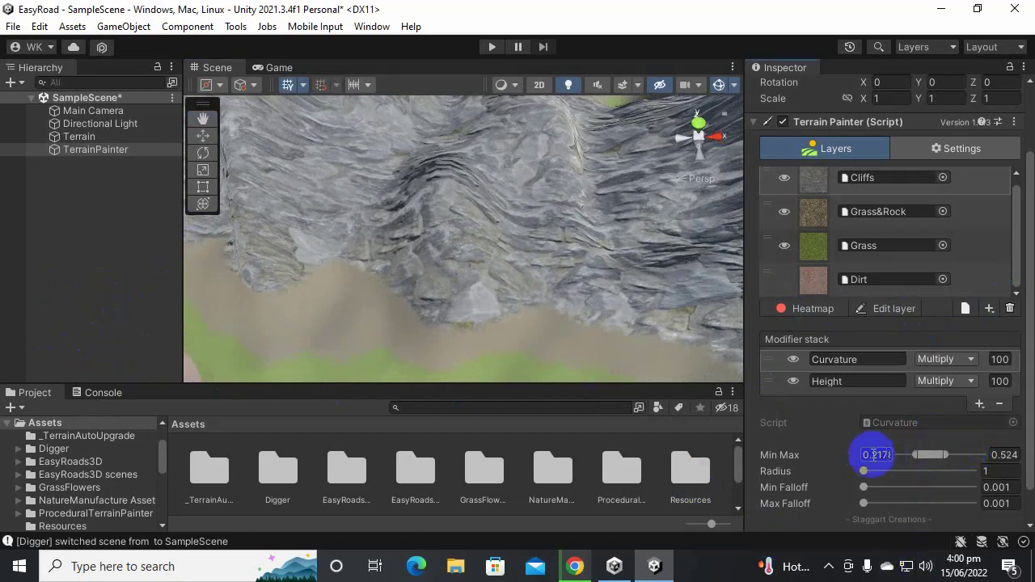
drag(865, 457, 930, 456)
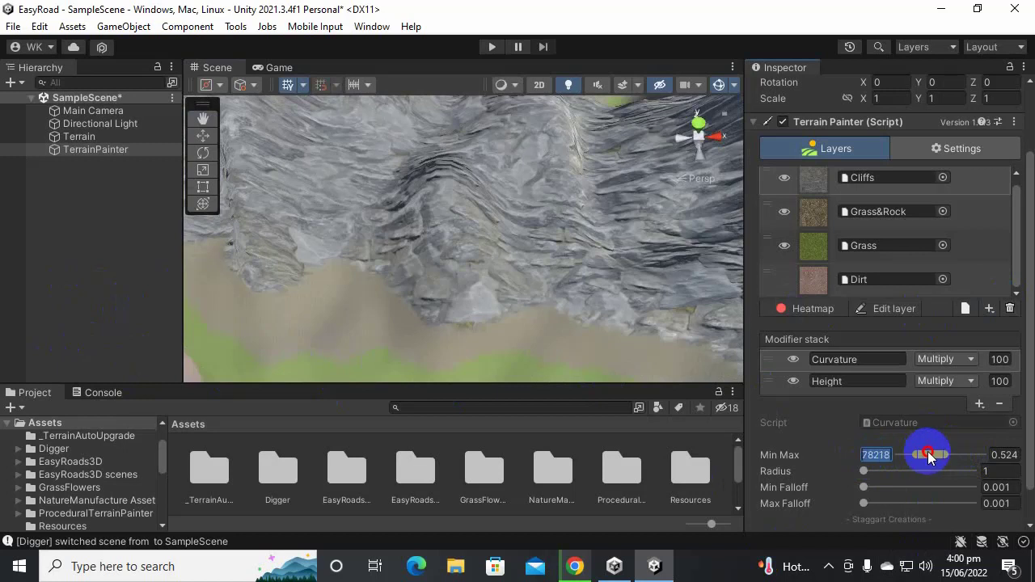
click(877, 454)
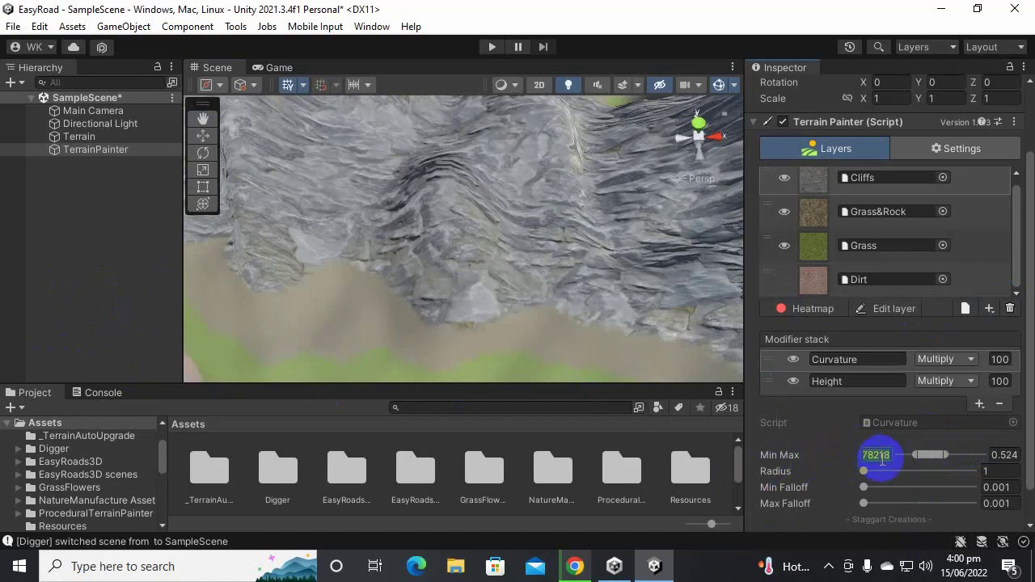
drag(931, 464, 935, 461)
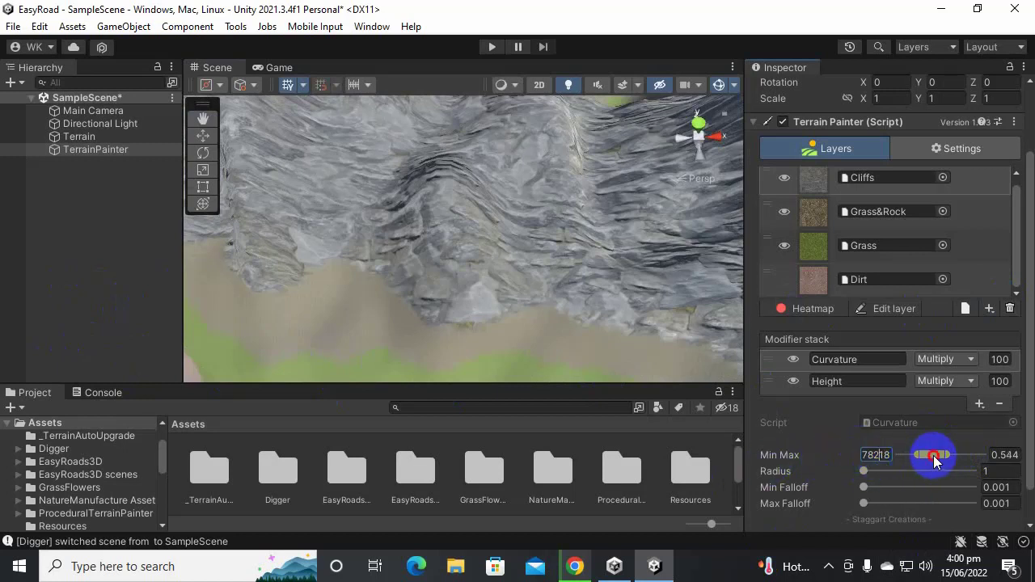
drag(934, 461, 935, 461)
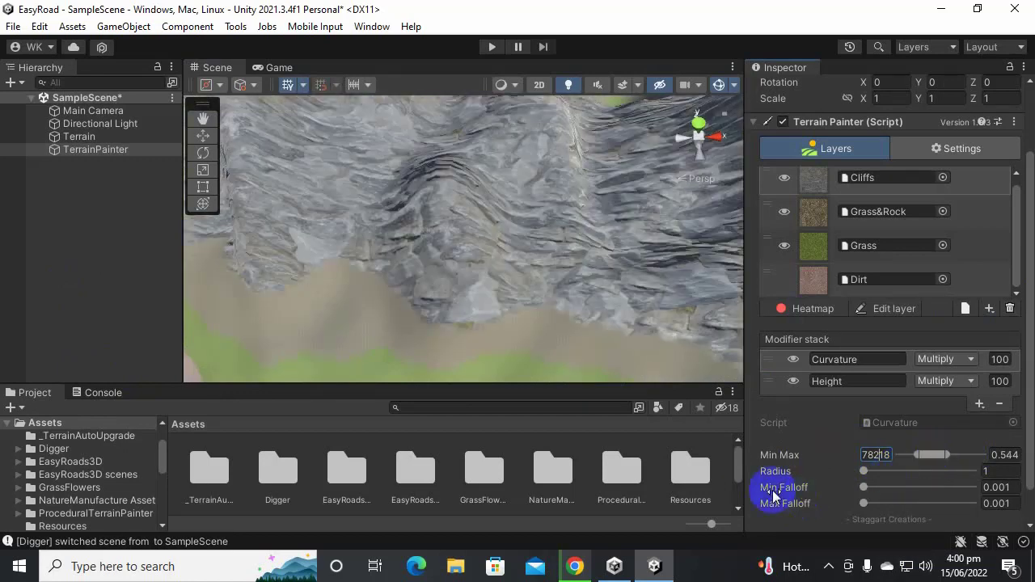
drag(865, 470, 924, 504)
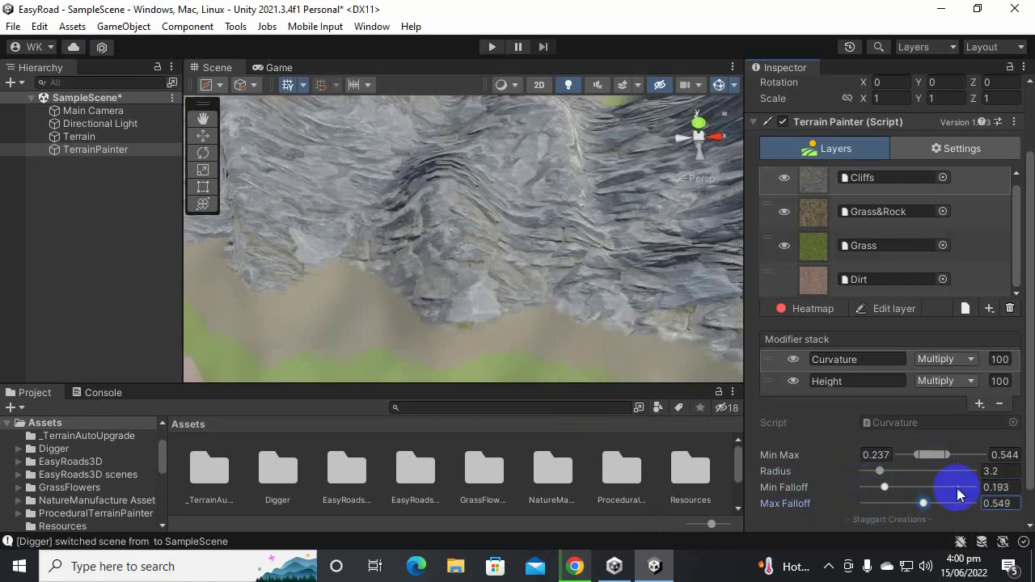
scroll(947, 483, down, 1)
drag(934, 423, 936, 423)
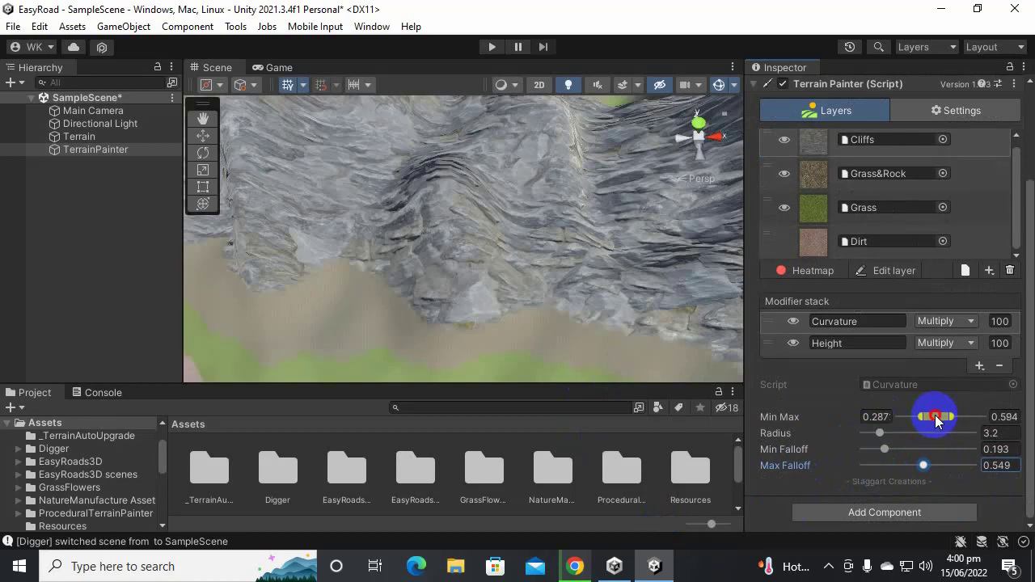
drag(936, 420, 938, 421)
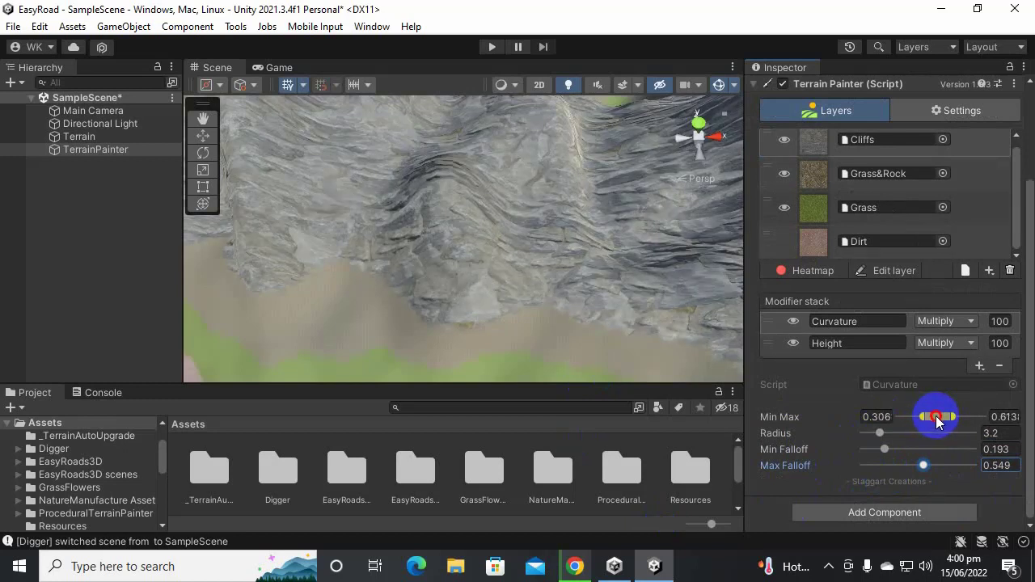
Add a Curvature modifier to the Grass&Rock layer's modifier stack
scroll(610, 260, down, 4)
alt+drag(569, 283, 405, 300)
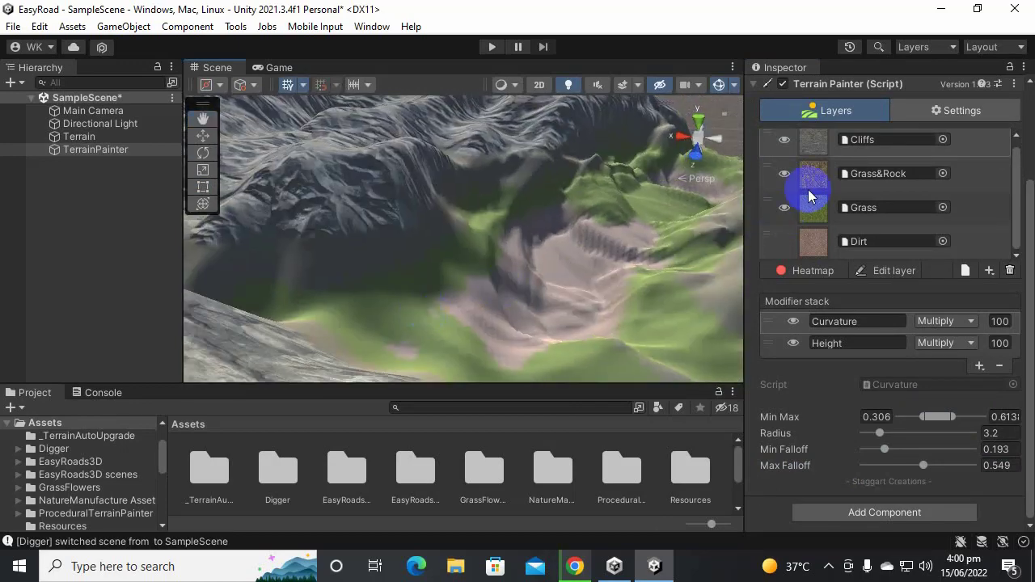
click(820, 183)
click(863, 231)
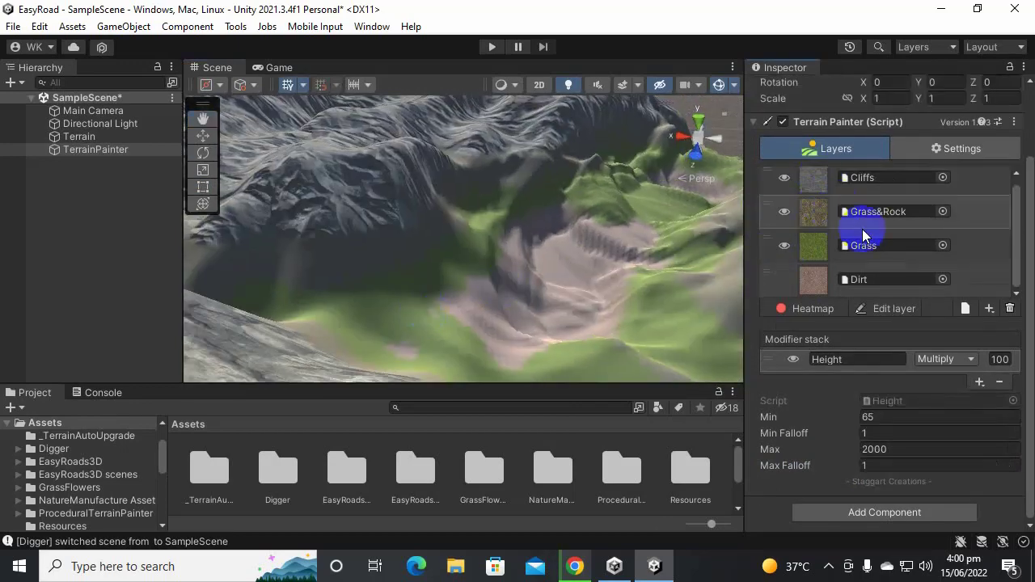
click(979, 382)
click(975, 393)
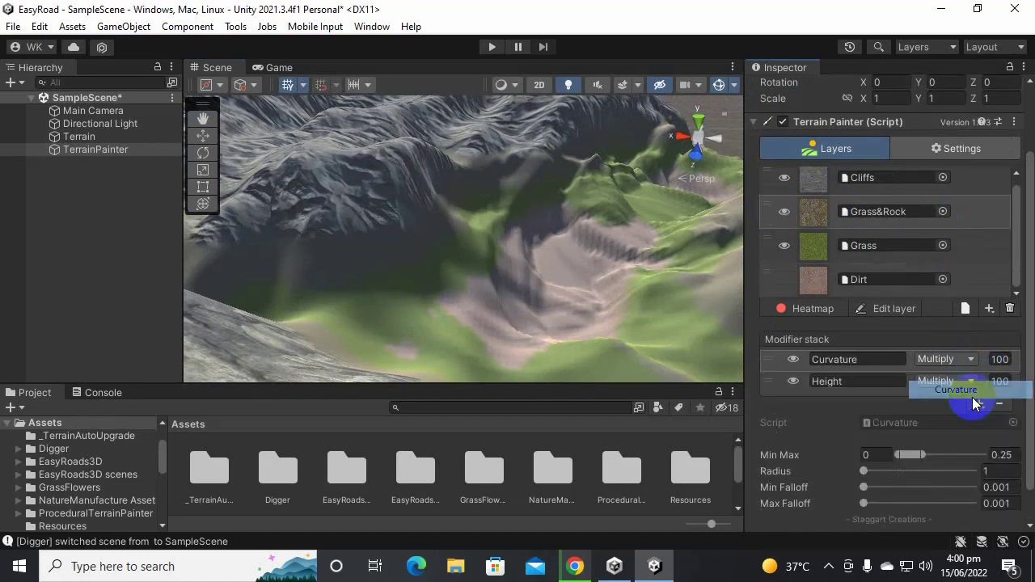
Set the Grass&Rock layer's Curvature modifier to range about 0.326–0.735, radius 4.7, min falloff 0.253 and max falloff 0.356
scroll(890, 348, down, 2)
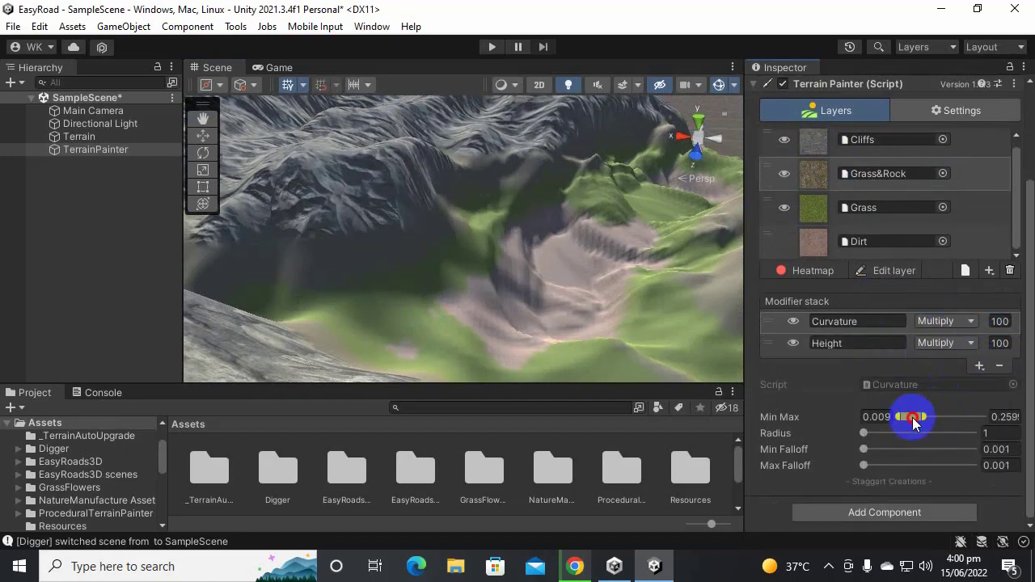
drag(914, 423, 927, 425)
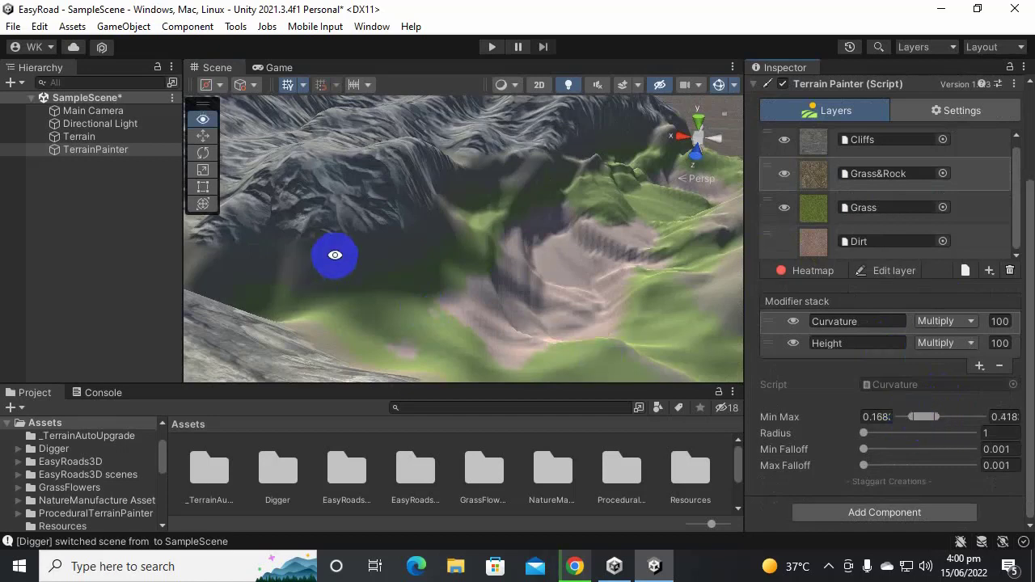
alt+drag(335, 255, 519, 230)
alt+drag(604, 326, 591, 286)
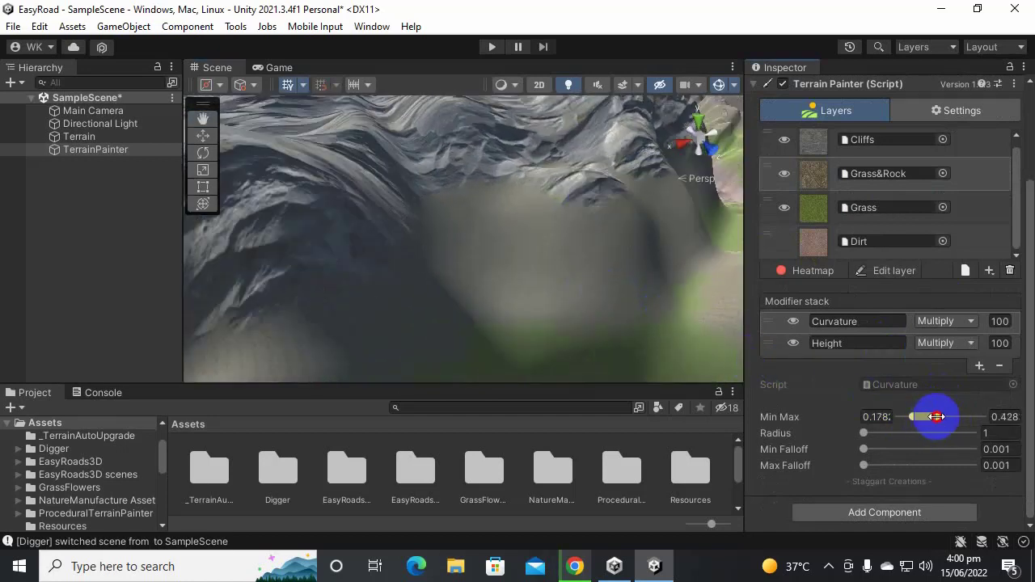
drag(937, 416, 943, 423)
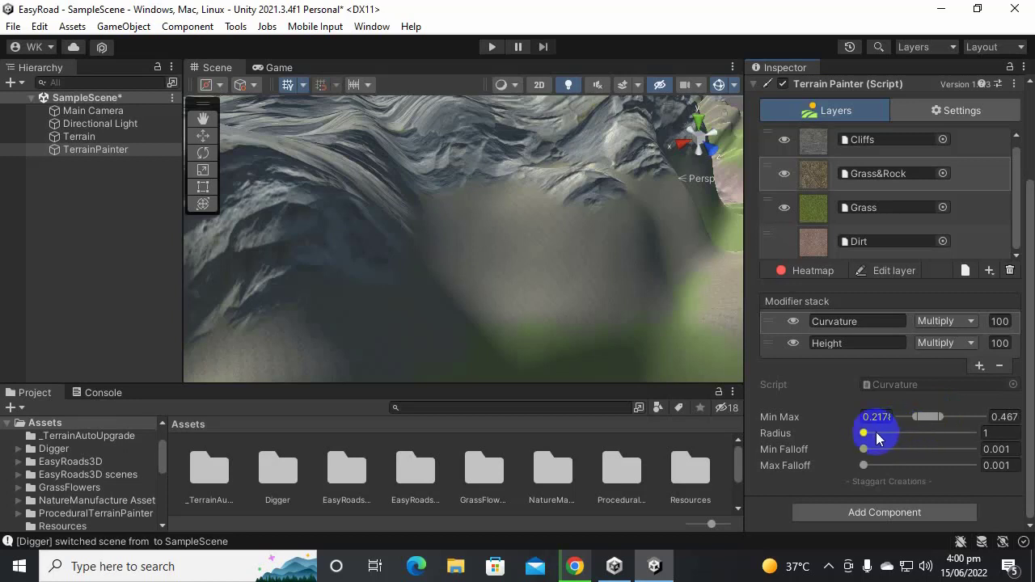
drag(867, 434, 902, 462)
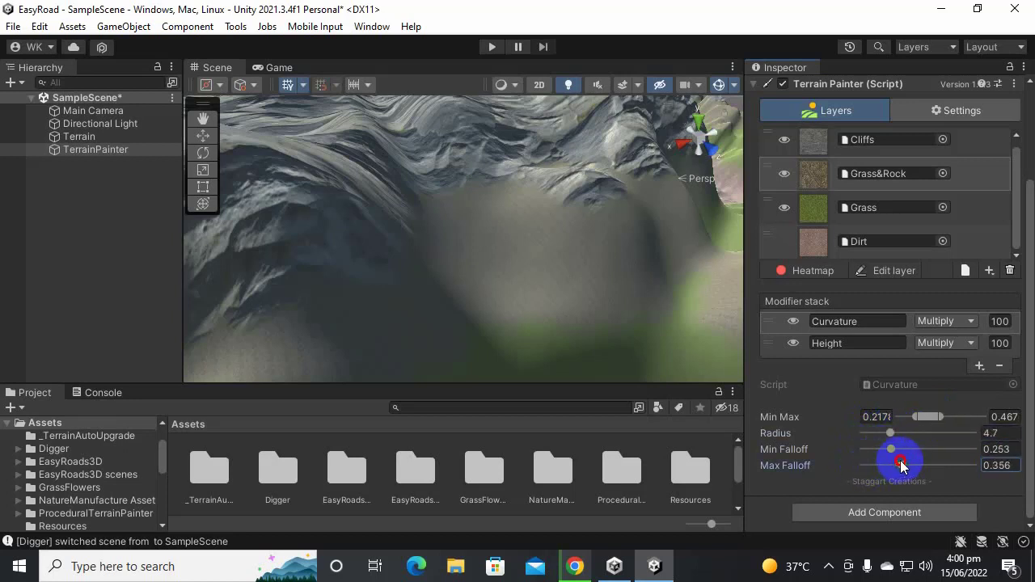
drag(932, 421, 945, 424)
click(936, 419)
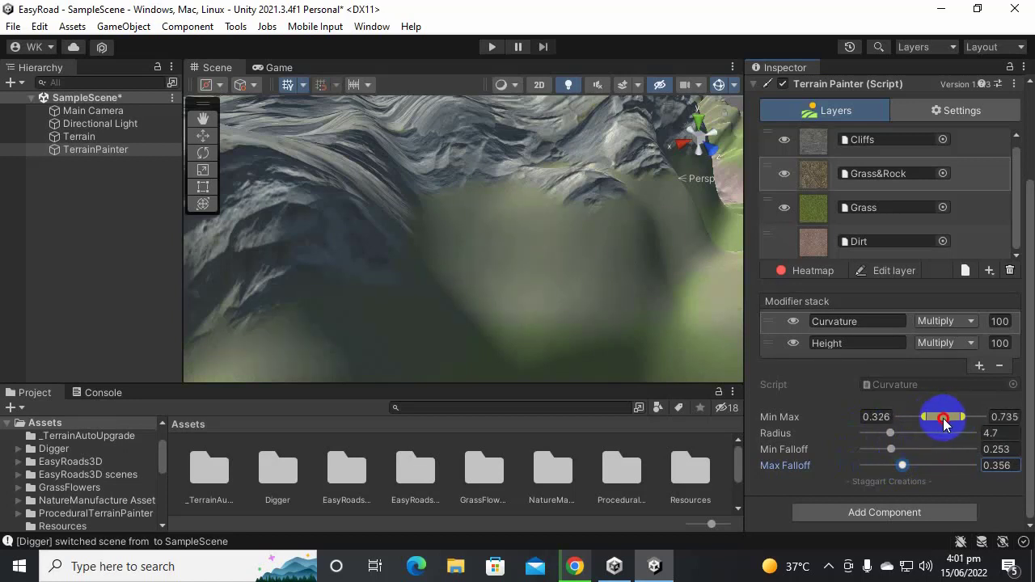
Add a Curvature modifier to the Grass layer's modifier stack
right_drag(572, 288, 542, 297)
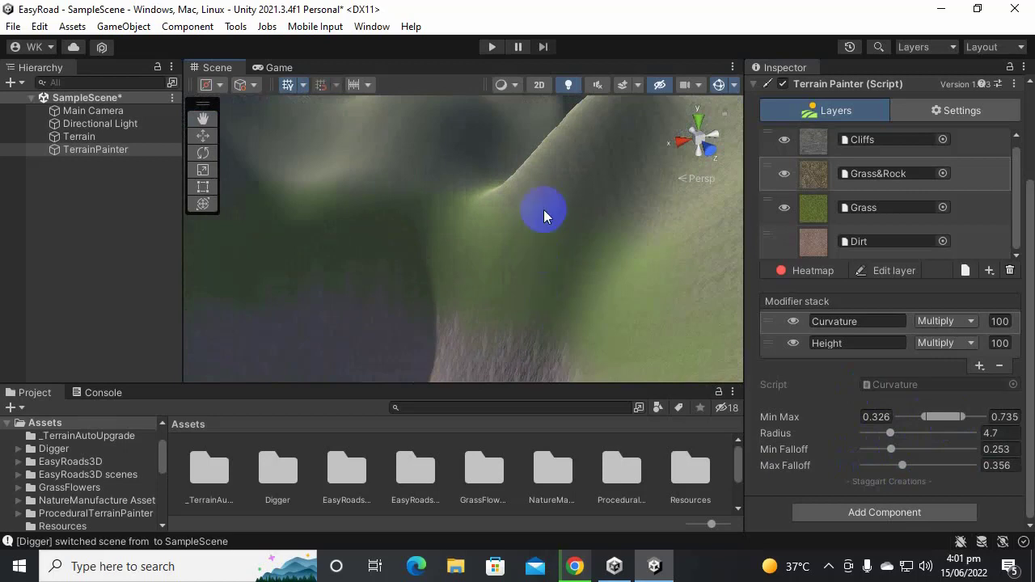
right_drag(633, 279, 538, 212)
click(805, 210)
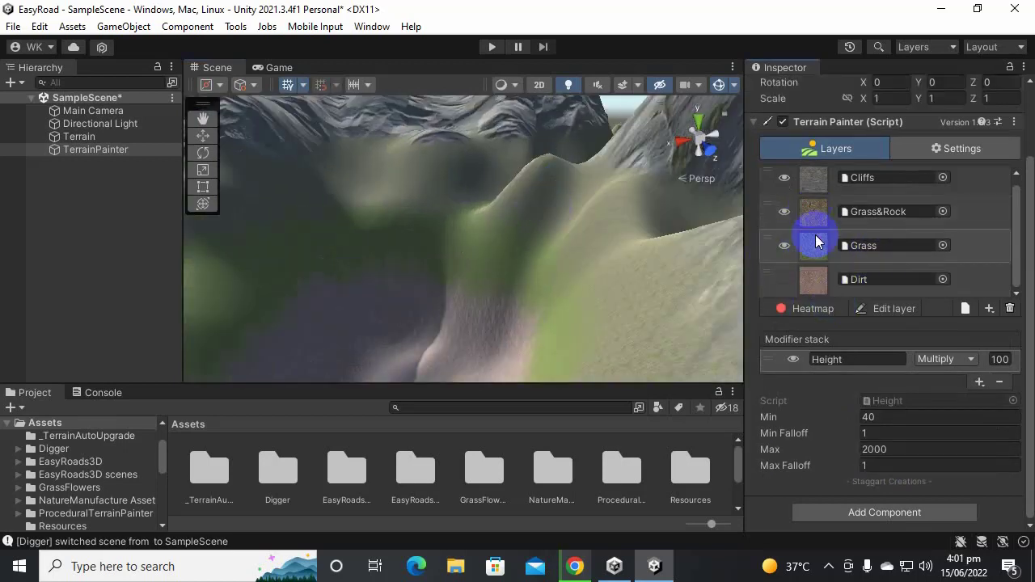
click(979, 384)
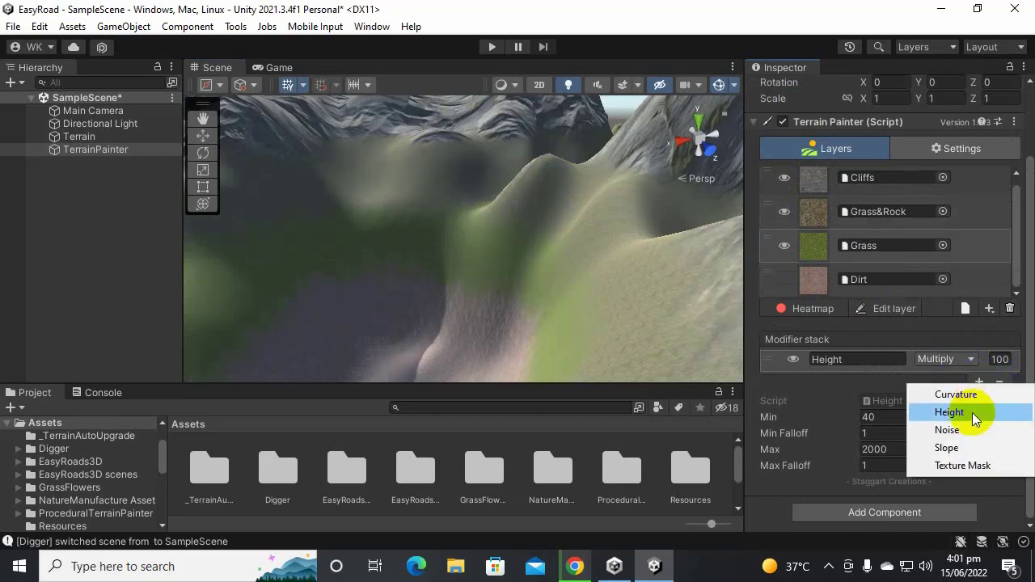
click(975, 398)
Set the Grass layer's Curvature range to about 0.218–0.675 and inspect the grass bands around the mountains
right_drag(523, 206, 551, 240)
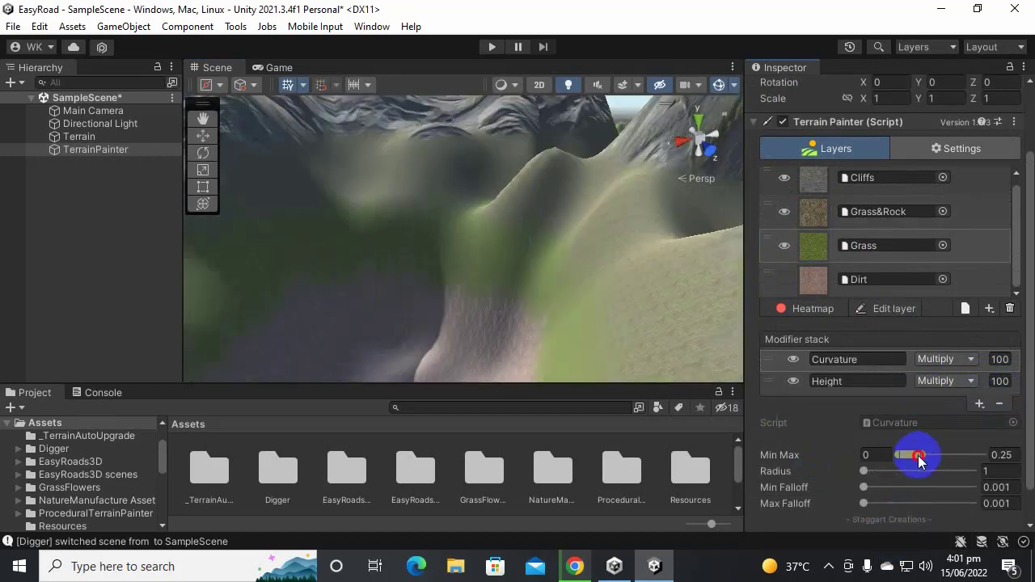
drag(919, 461, 944, 456)
right_drag(619, 307, 586, 304)
alt+drag(461, 271, 149, 308)
alt+drag(491, 266, 224, 263)
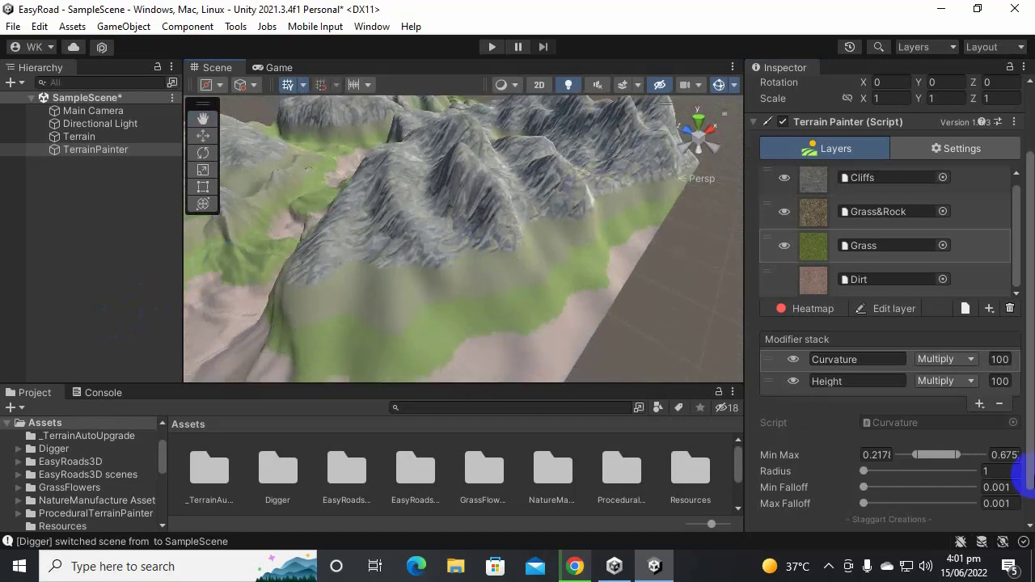
alt+drag(397, 200, 501, 244)
middle_drag(501, 244, 523, 217)
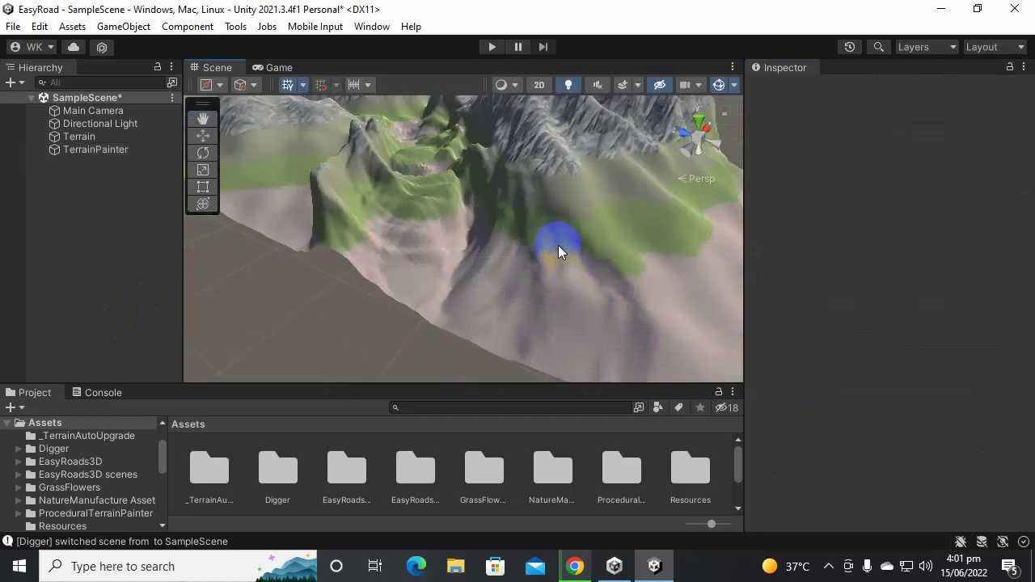
Reselect the TerrainPainter object and add a Noise modifier to the Cliffs layer's modifier stack
click(558, 245)
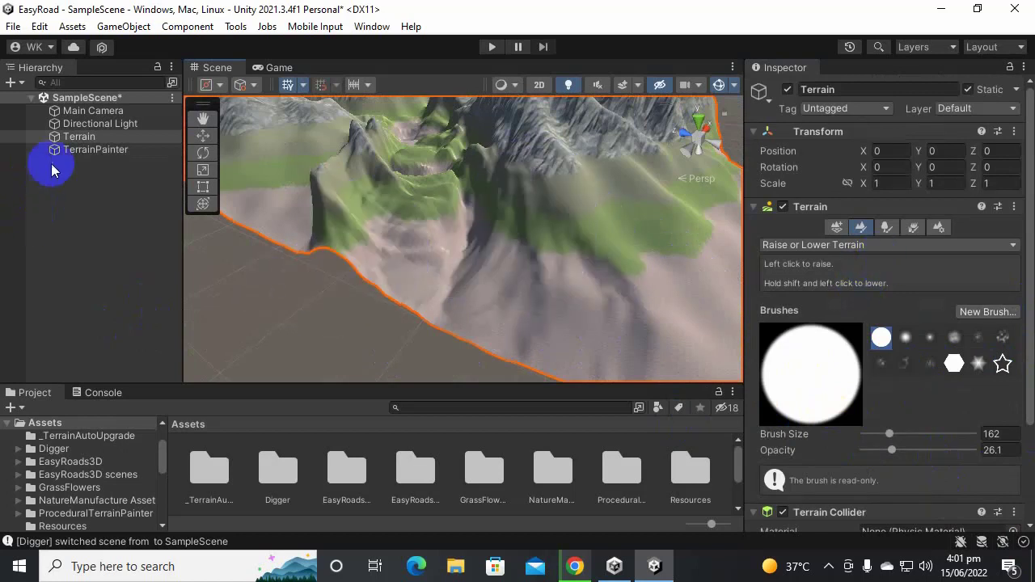
click(84, 153)
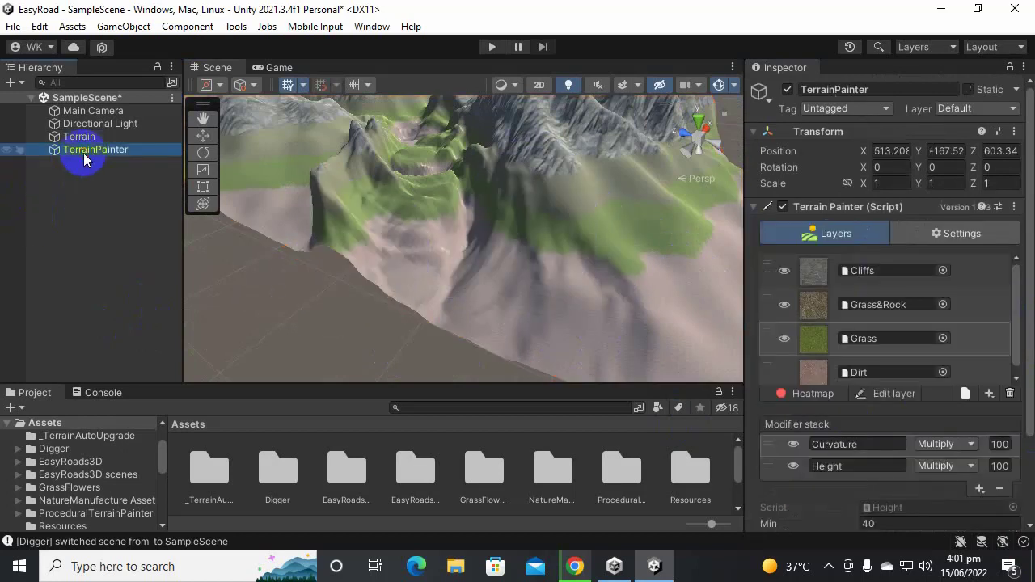
click(981, 280)
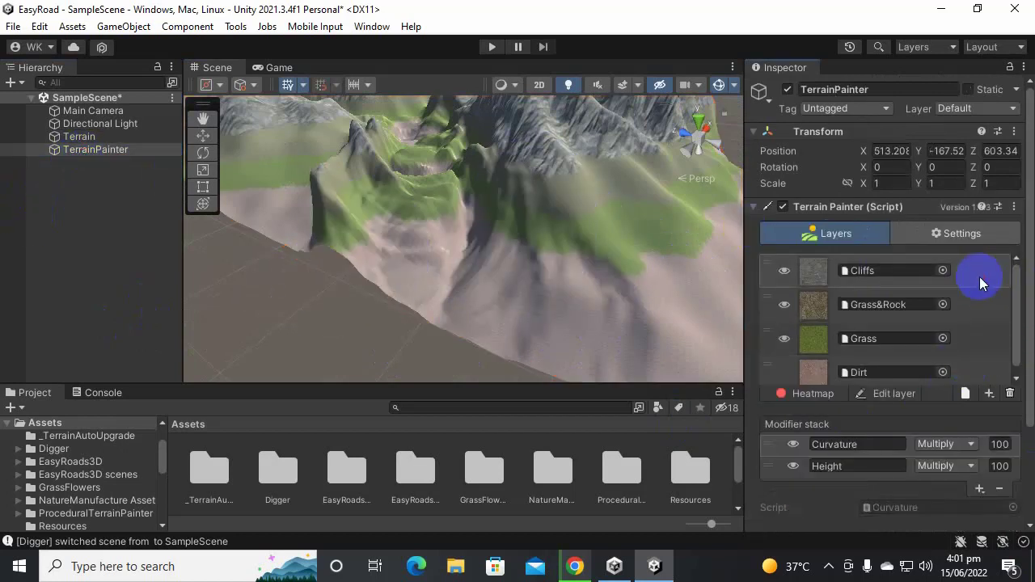
click(979, 490)
click(980, 443)
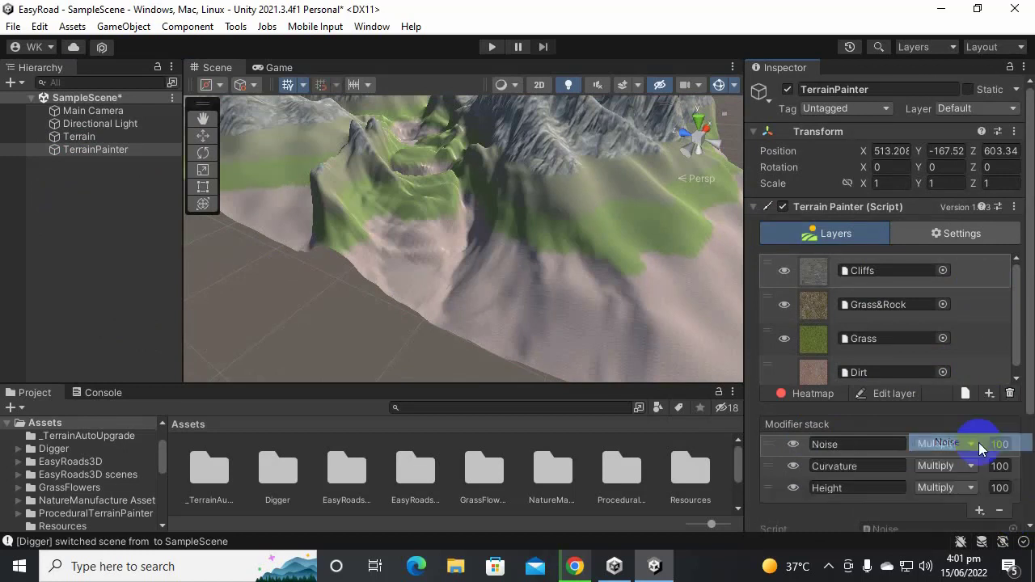
Try the Gradient noise type on the Cliffs layer's Noise modifier, return it to Simplex and compare the rock texture up close
scroll(918, 405, down, 4)
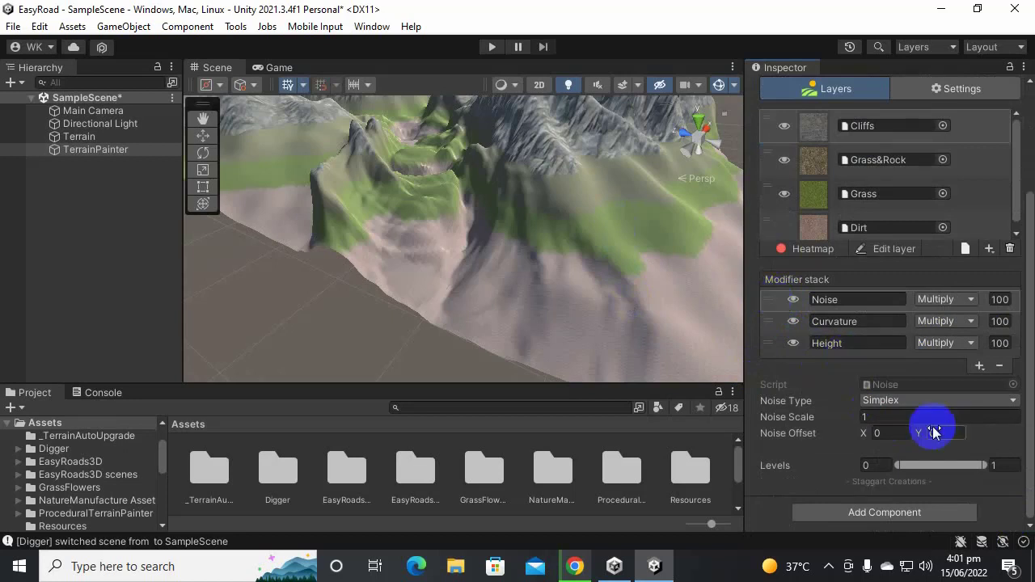
click(897, 399)
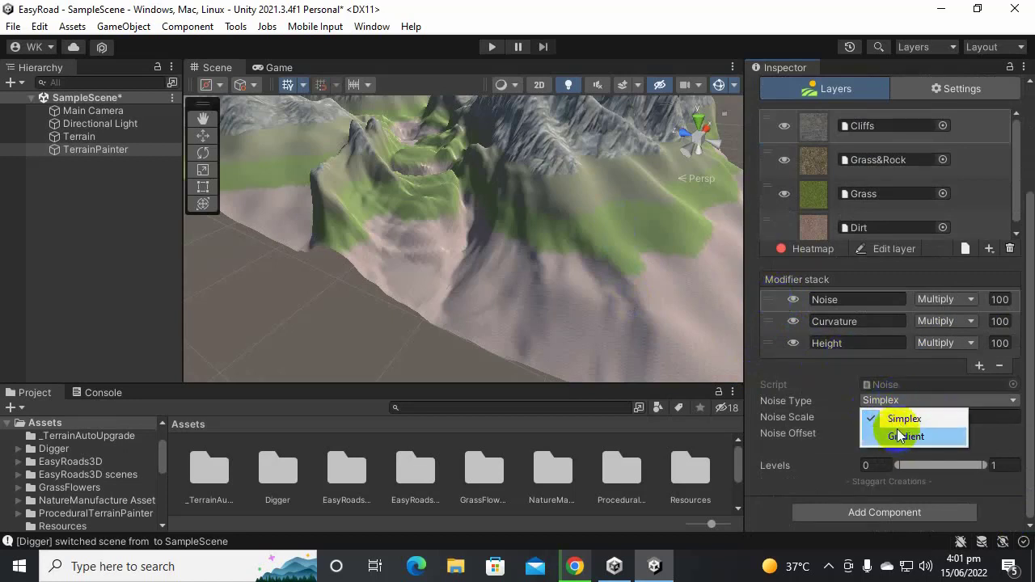
click(897, 436)
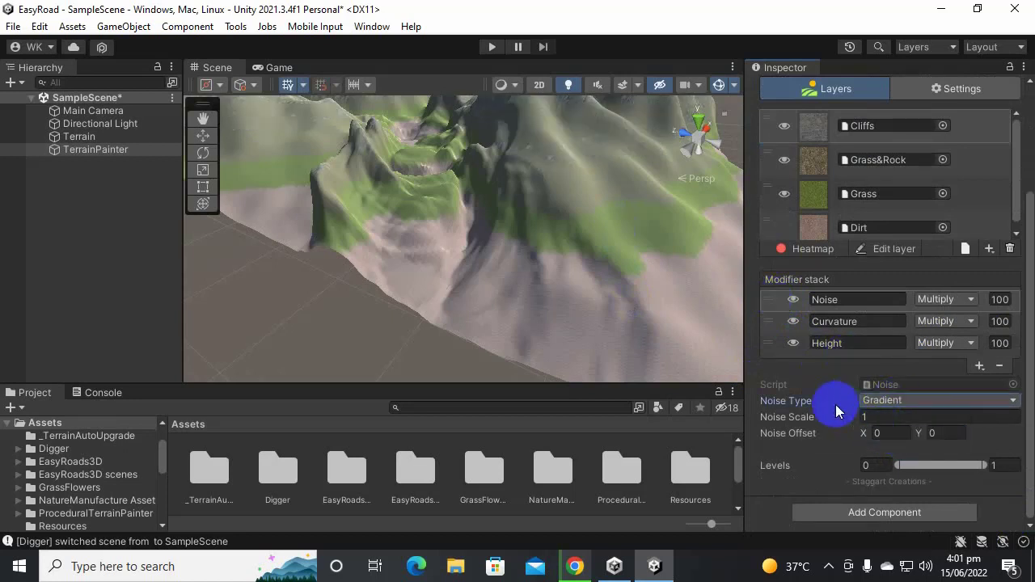
click(890, 402)
click(894, 419)
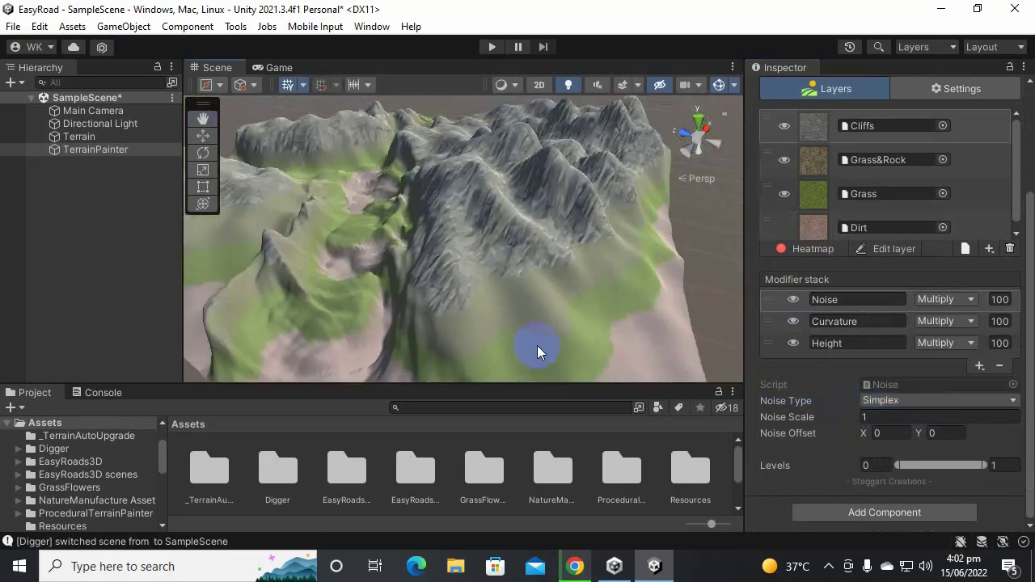
scroll(575, 261, up, 5)
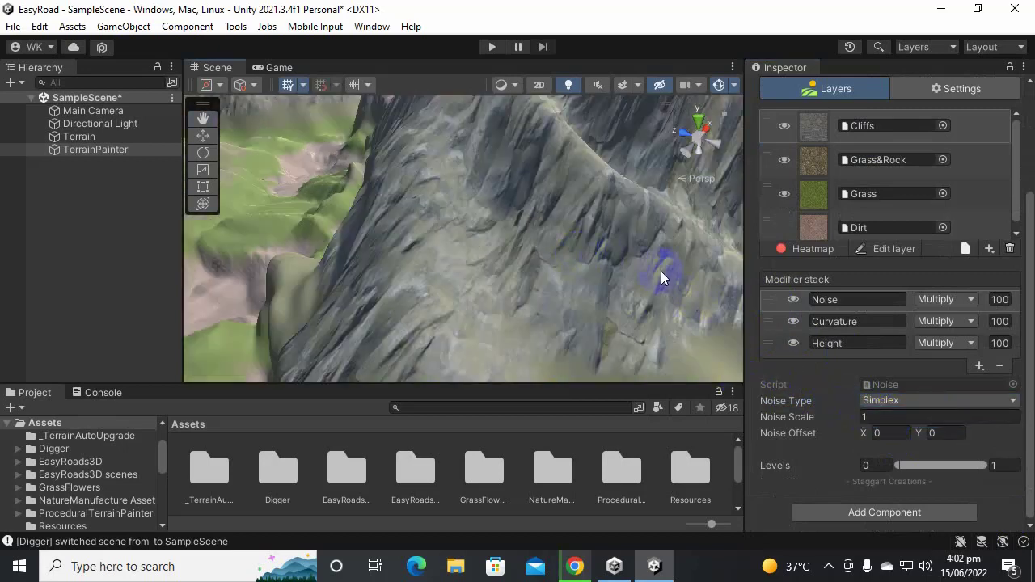
scroll(626, 287, up, 5)
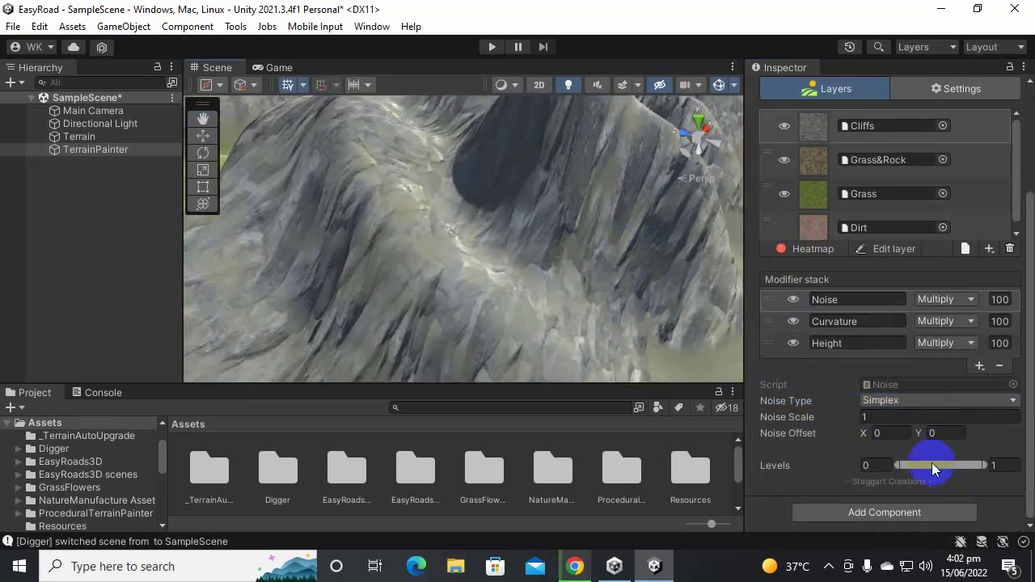
click(1009, 466)
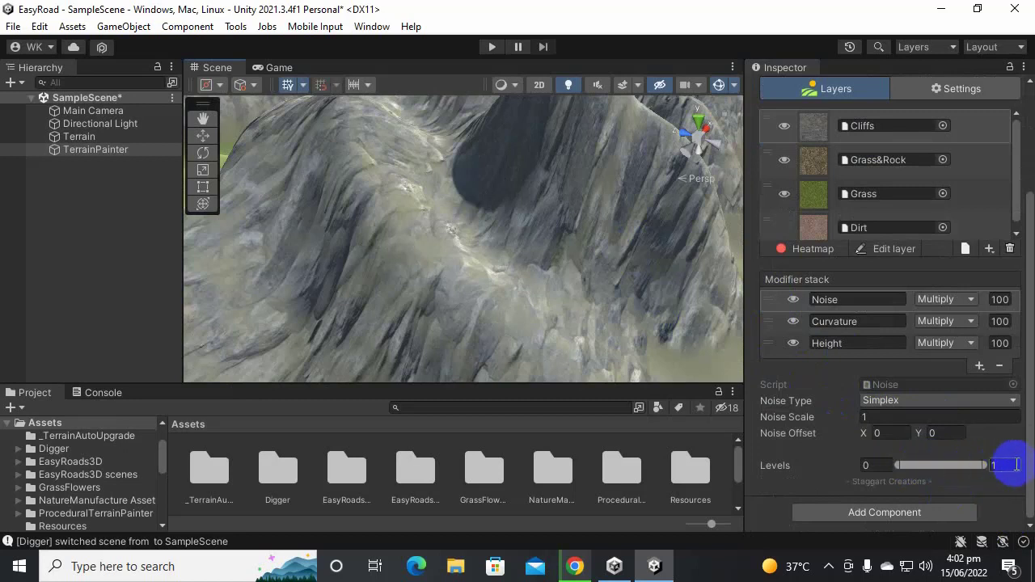
Try the Gradient noise type on the Cliffs layer with the maximum level lowered to about 0.039
click(878, 400)
click(887, 436)
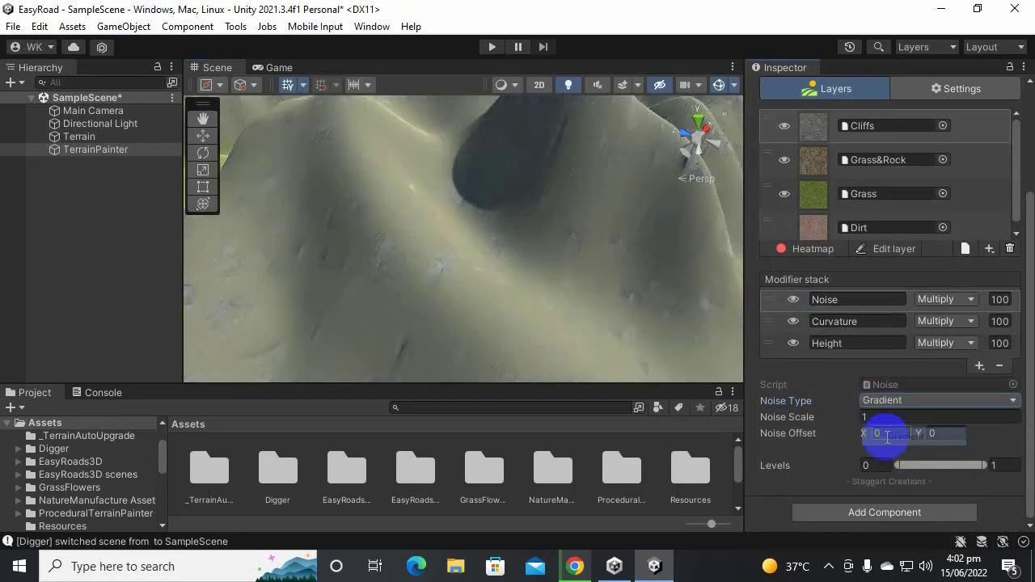
mouse_move(529, 253)
alt+mouse_down()
mouse_move(495, 265)
mouse_move(518, 264)
alt+mouse_up()
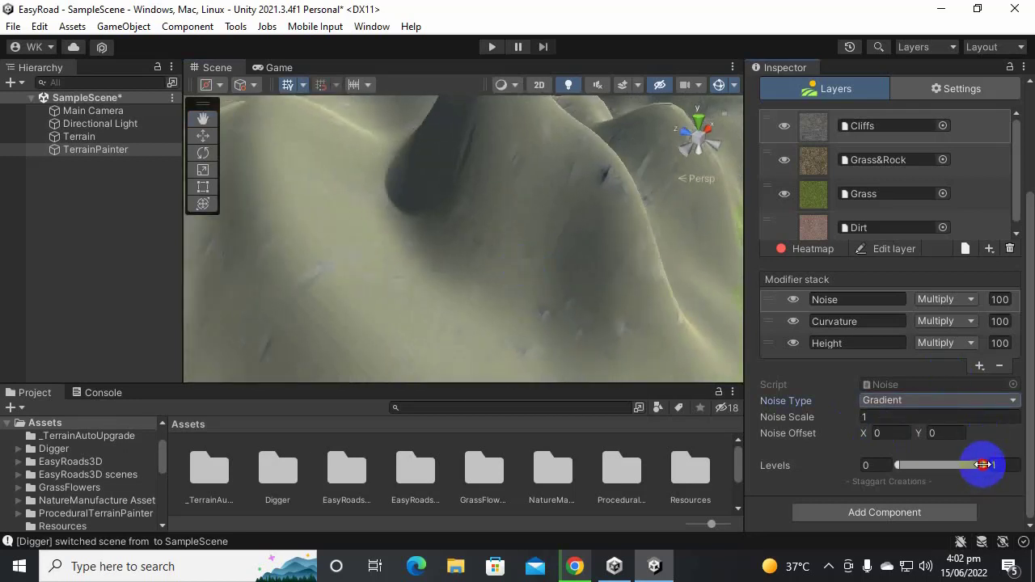
drag(983, 465, 901, 462)
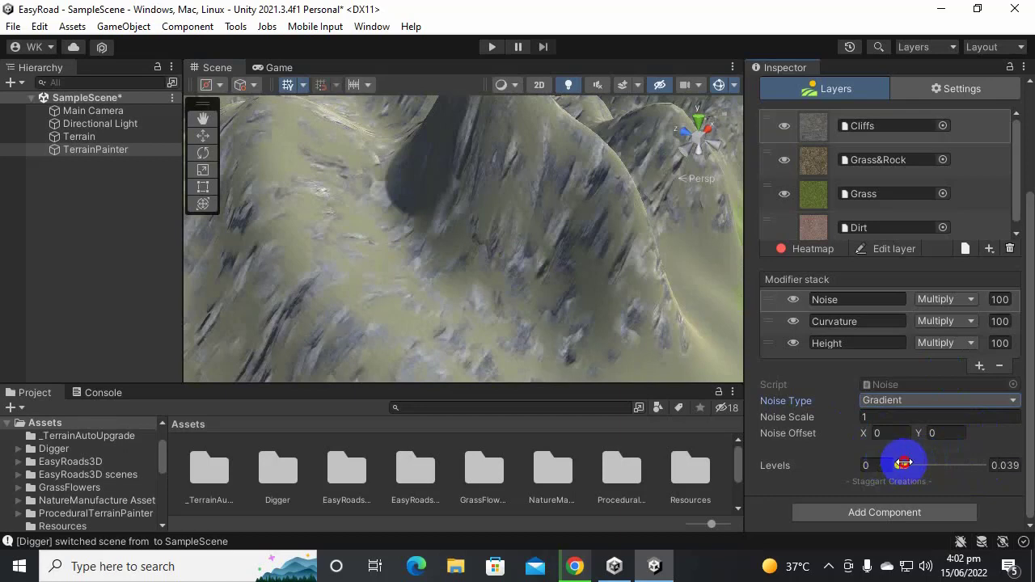
alt+drag(471, 258, 437, 254)
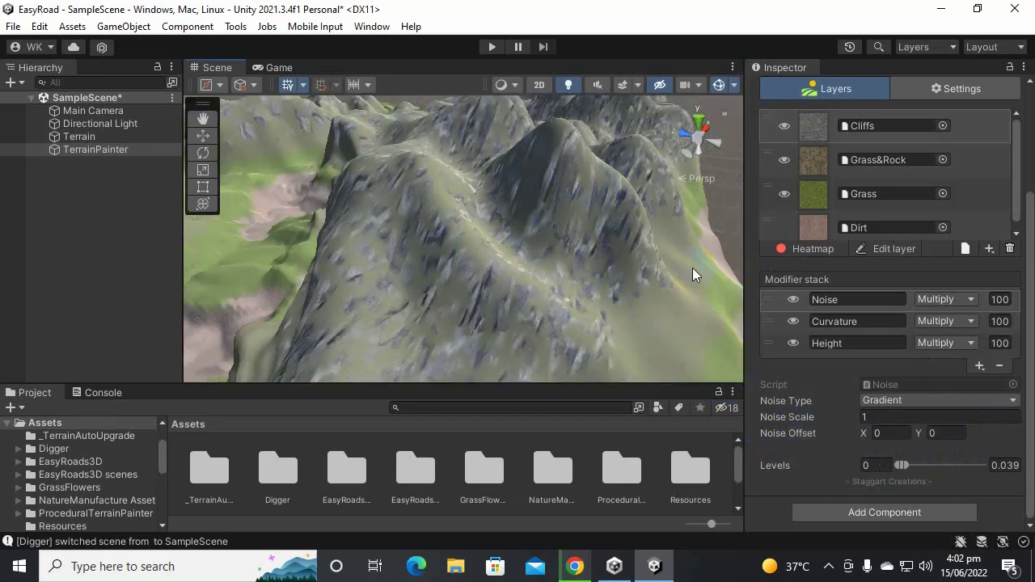
Set the Cliffs layer's Noise modifier to Simplex with levels of about 0.227–0.633 and check the mountain surfaces
click(939, 403)
click(899, 419)
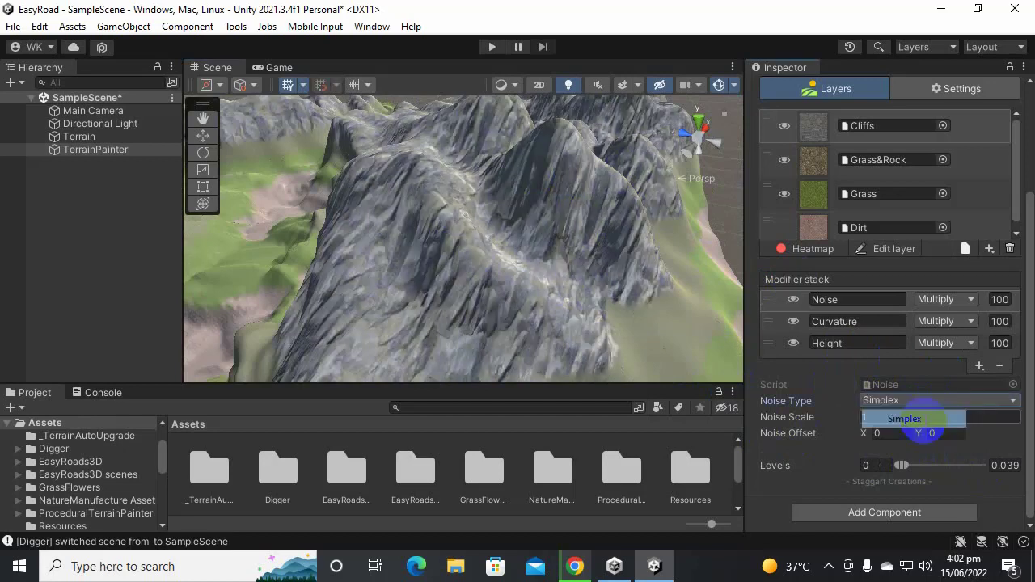
scroll(530, 254, up, 5)
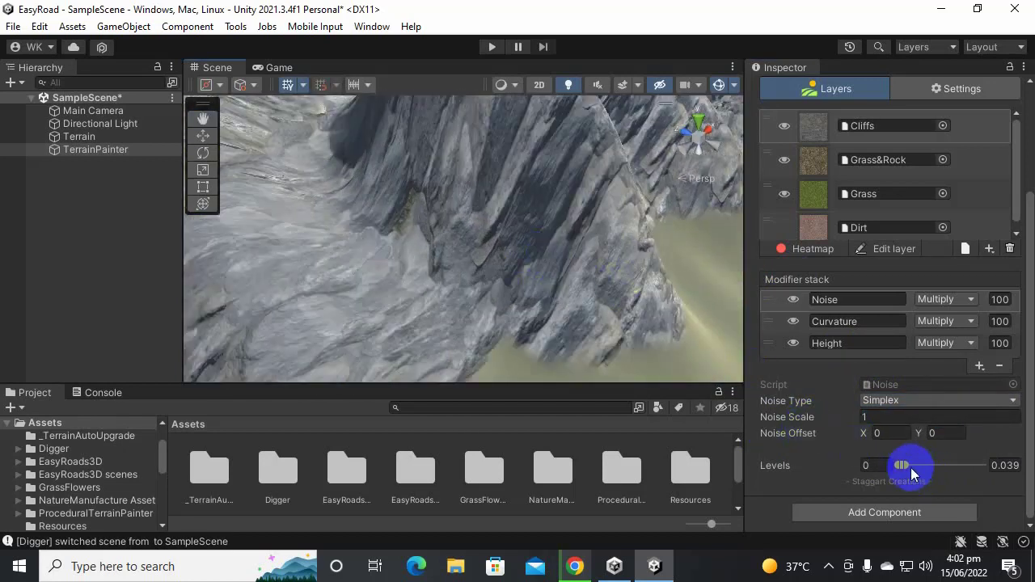
drag(904, 465, 934, 467)
scroll(510, 207, down, 5)
alt+drag(572, 233, 414, 202)
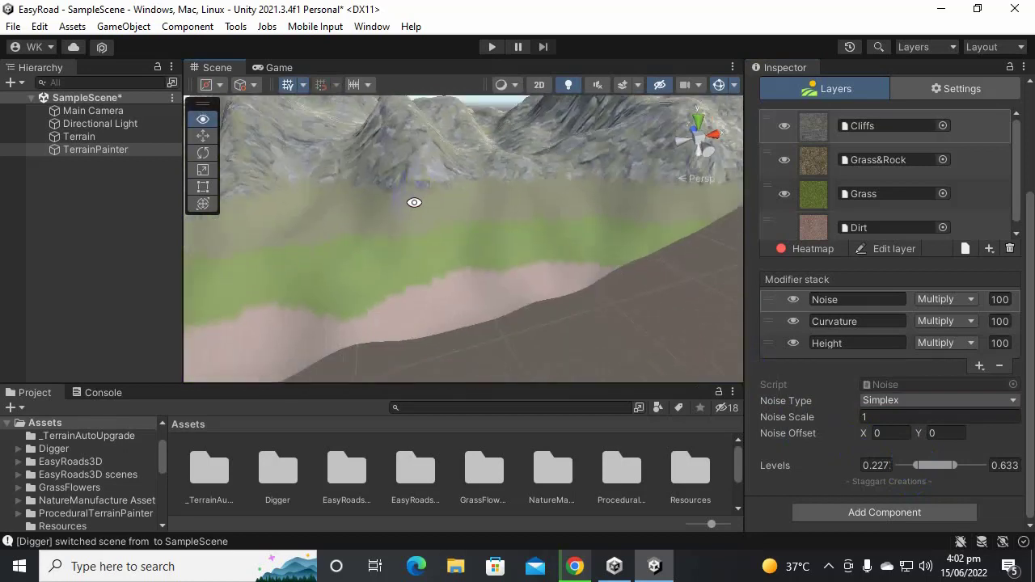
Review the modifier settings of the Grass&Rock and Cliffs layers and examine how their textures blend on the terrain
click(987, 169)
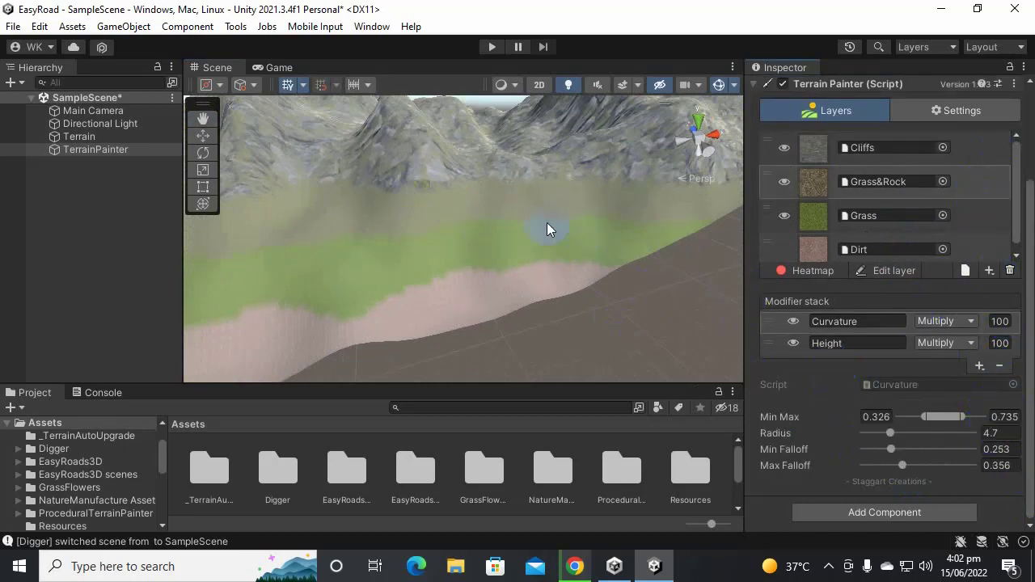
alt+drag(551, 226, 603, 261)
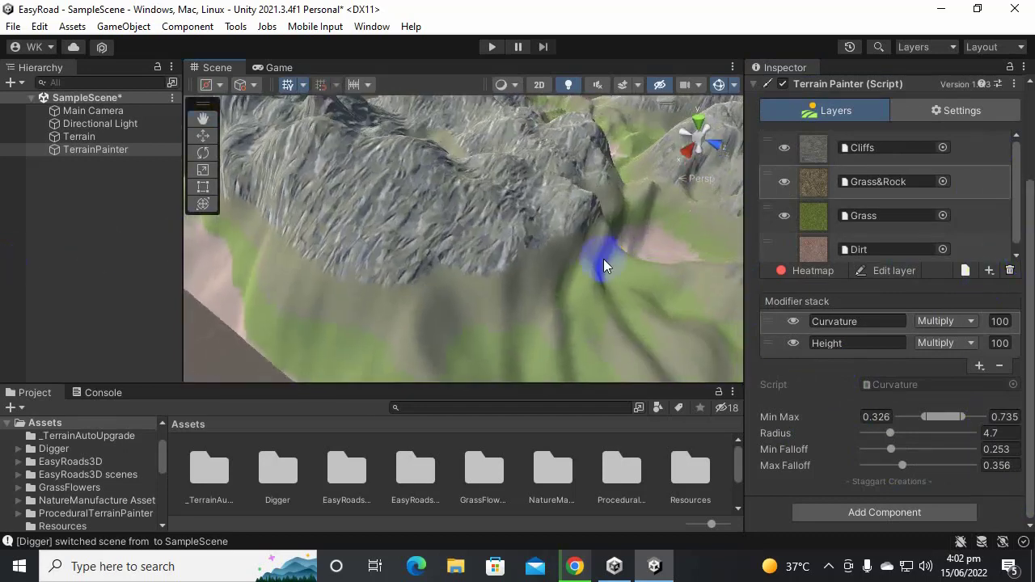
click(983, 152)
click(943, 218)
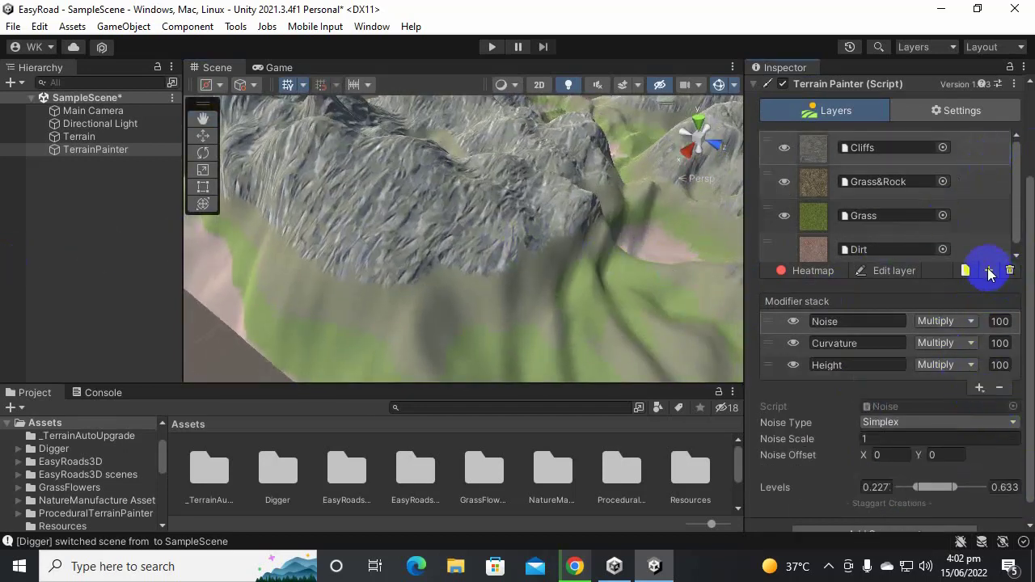
click(1020, 217)
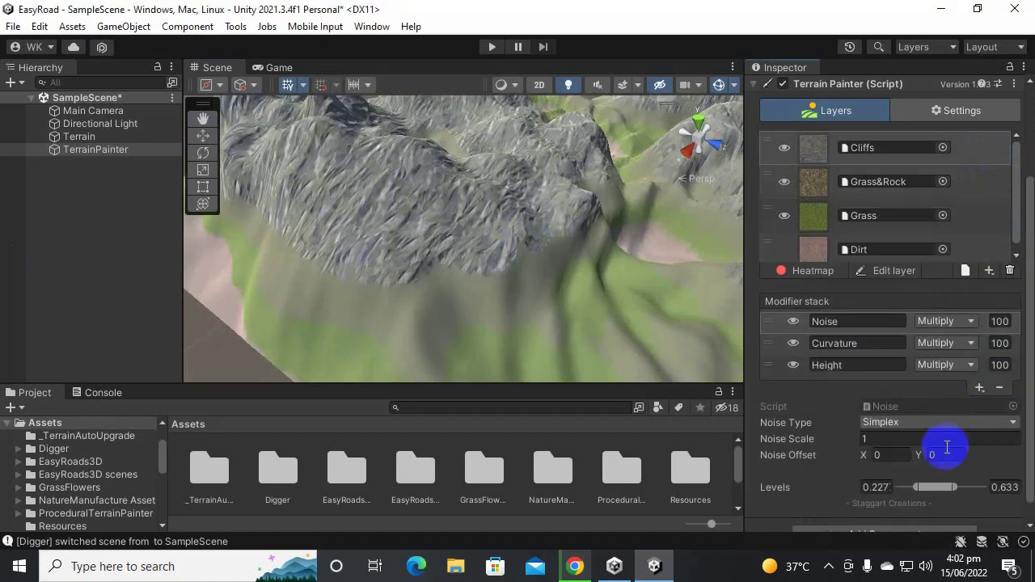
scroll(984, 372, down, 1)
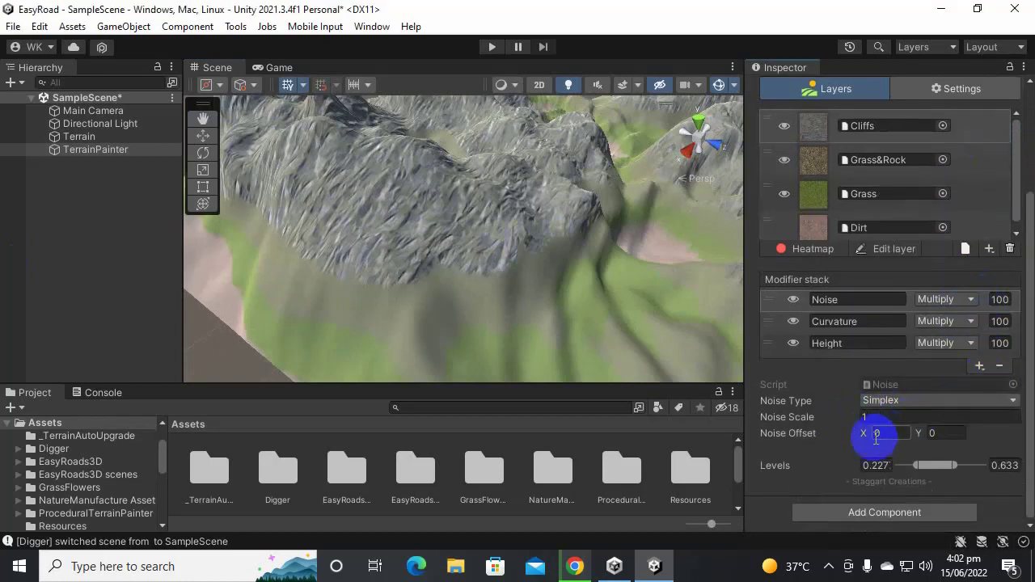
scroll(967, 282, up, 4)
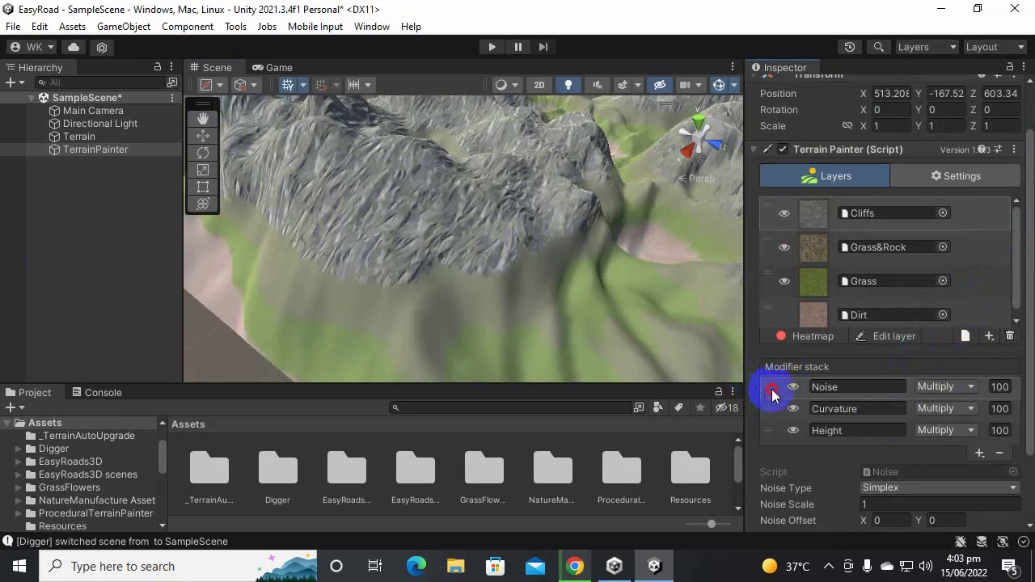
Add a Slope modifier to the Cliffs layer and set its maximum to about 63.26
click(980, 453)
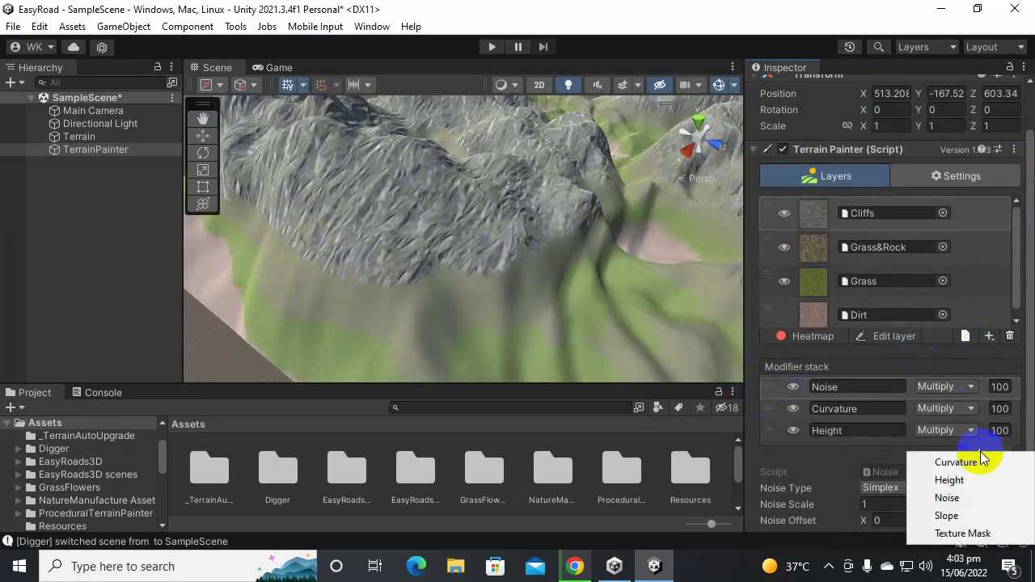
click(971, 516)
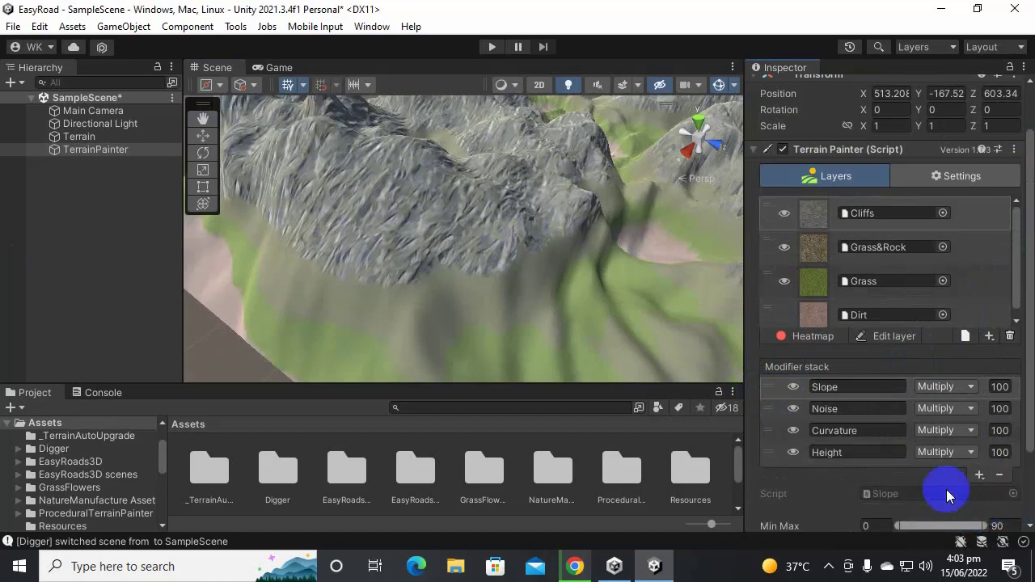
scroll(995, 415, down, 3)
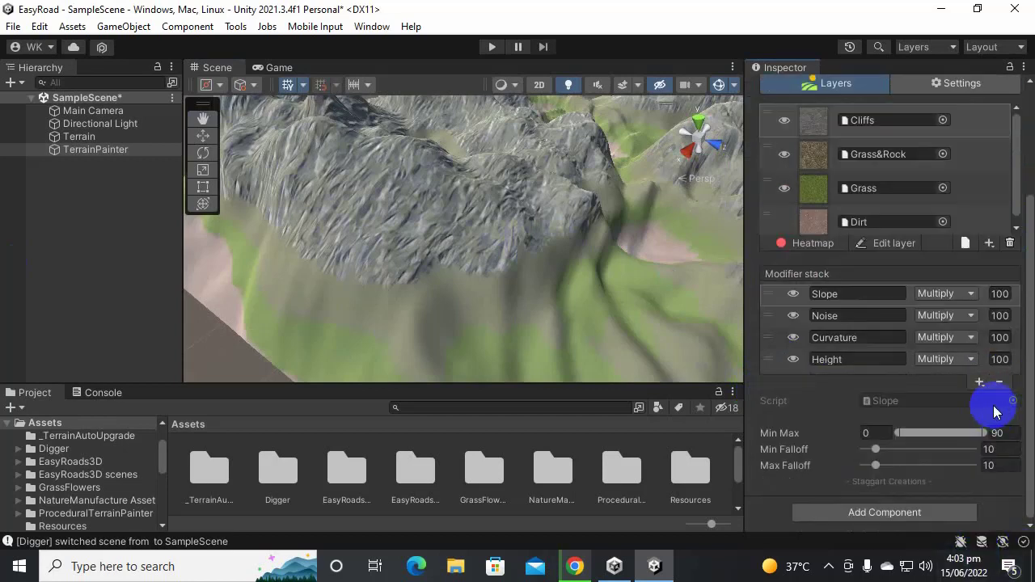
scroll(545, 222, up, 5)
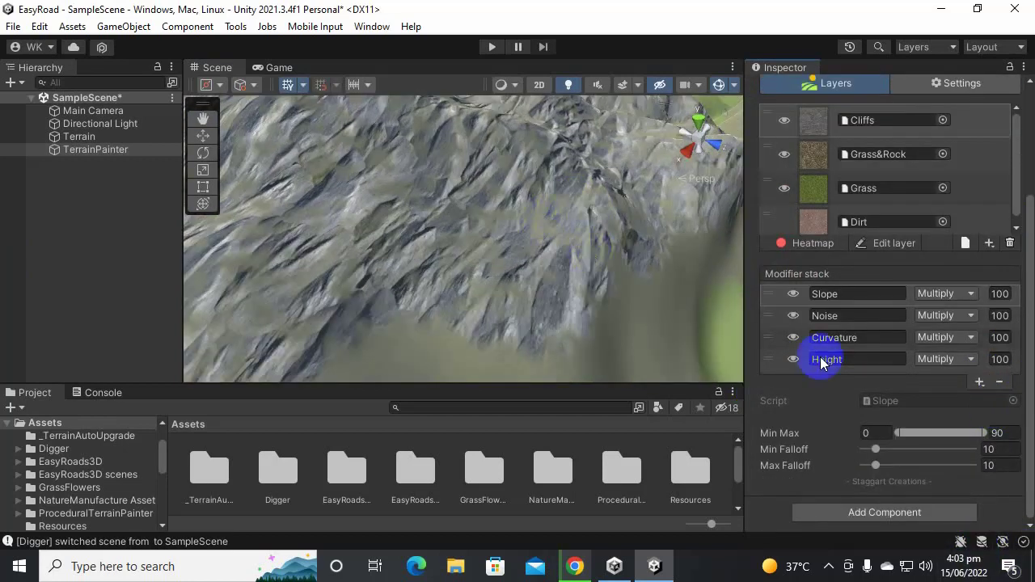
click(1007, 452)
drag(985, 434, 960, 434)
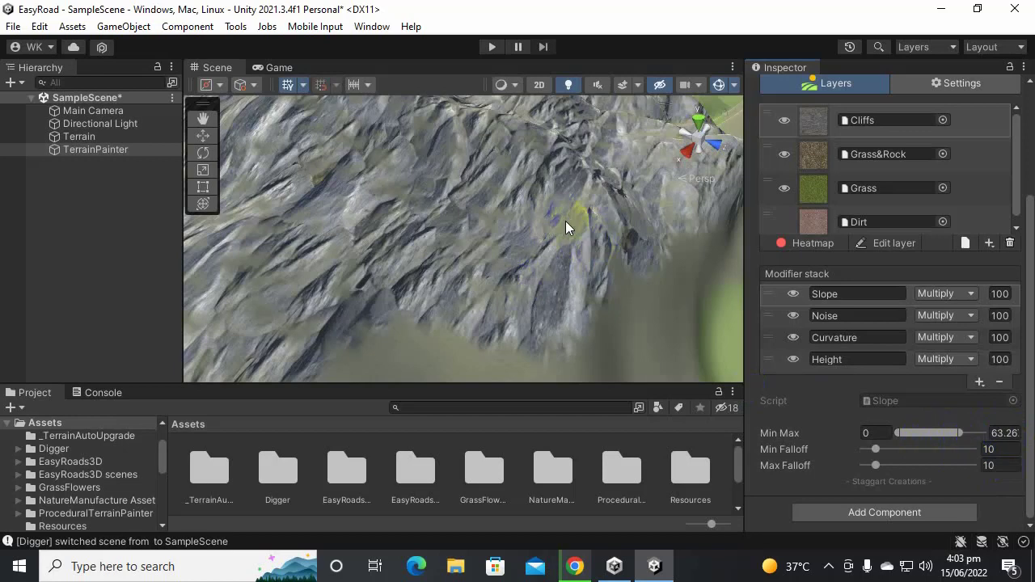
Shift the Cliffs layer's Slope range to about 8.02–71.29 and check the rock coverage across the mountains
scroll(563, 232, up, 4)
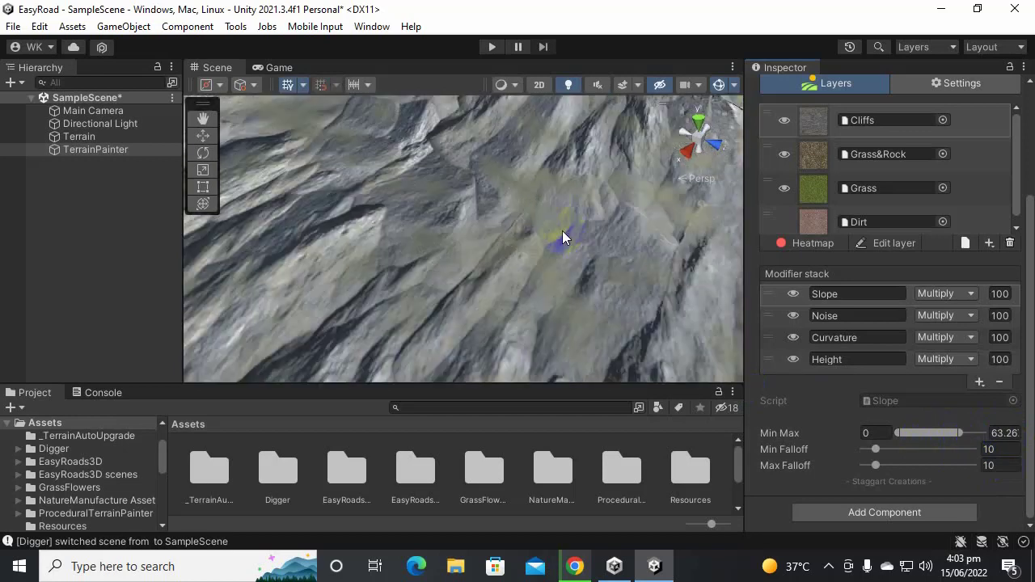
scroll(562, 233, down, 4)
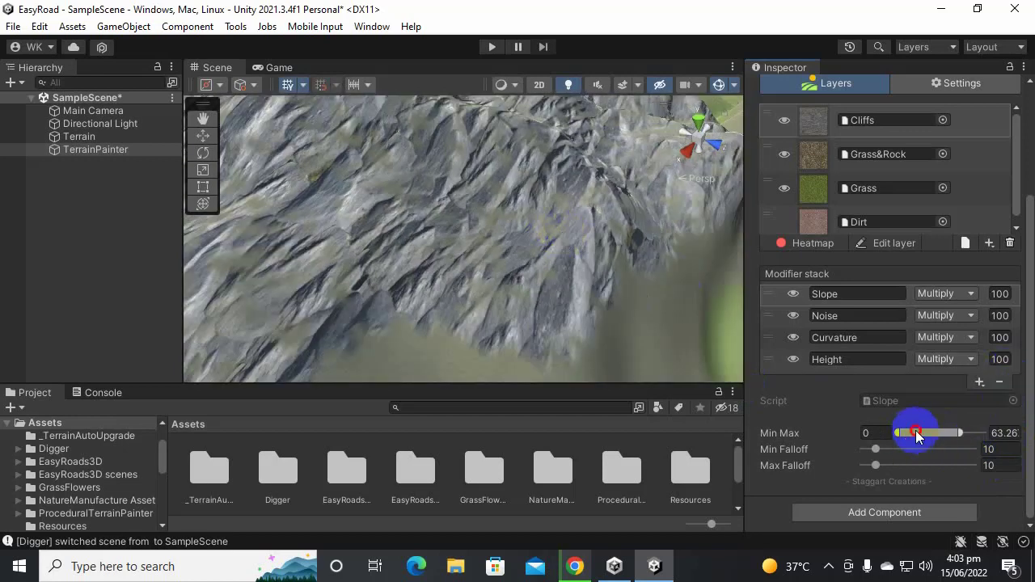
drag(917, 437, 921, 431)
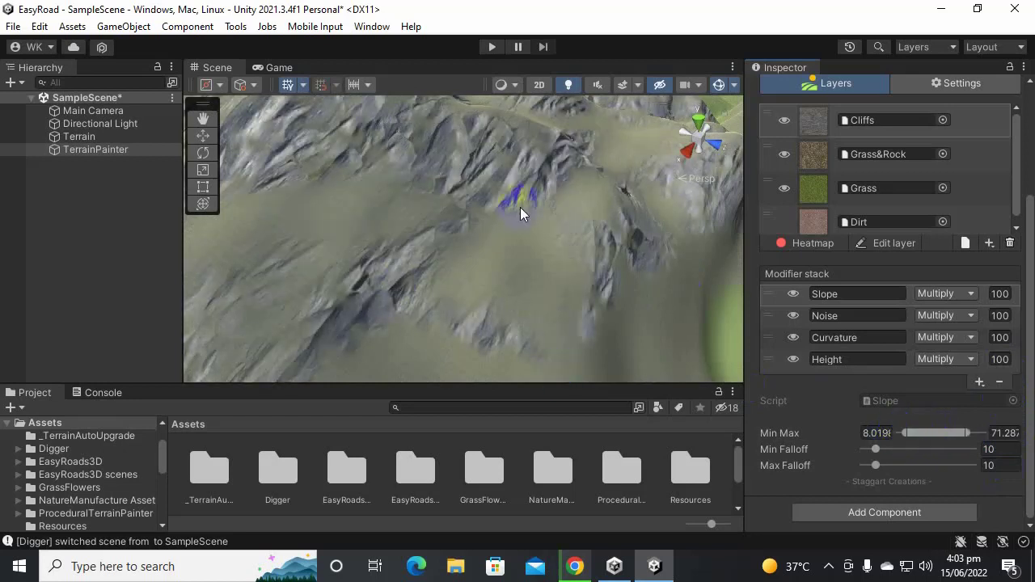
mouse_move(476, 287)
right_down()
mouse_move(496, 303)
mouse_move(340, 337)
mouse_move(321, 437)
mouse_move(573, 310)
mouse_move(578, 296)
mouse_move(558, 315)
mouse_move(772, 273)
mouse_move(614, 290)
mouse_move(206, 280)
mouse_move(150, 294)
mouse_move(199, 250)
mouse_move(329, 241)
right_up()
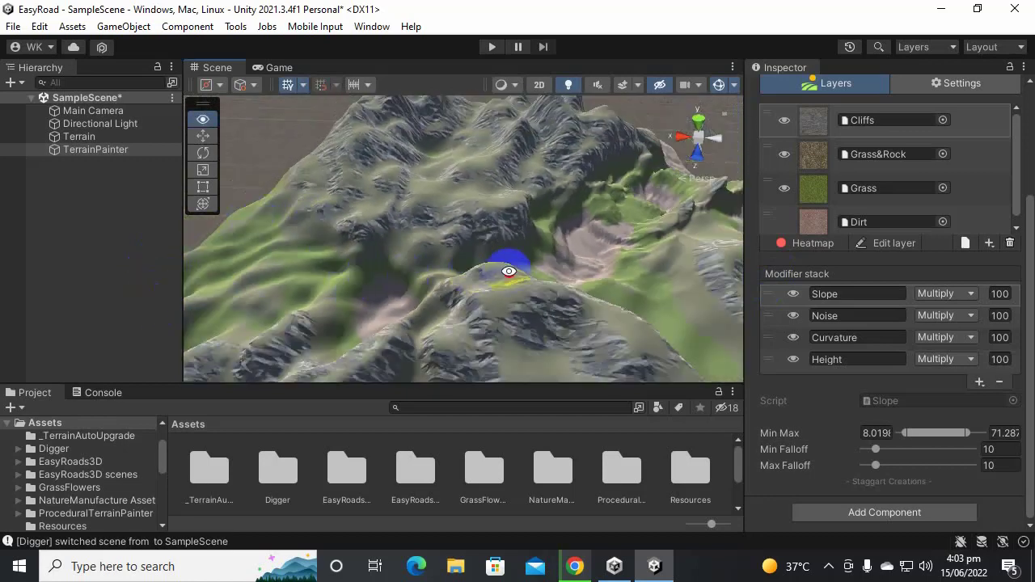
right_drag(509, 270, 337, 224)
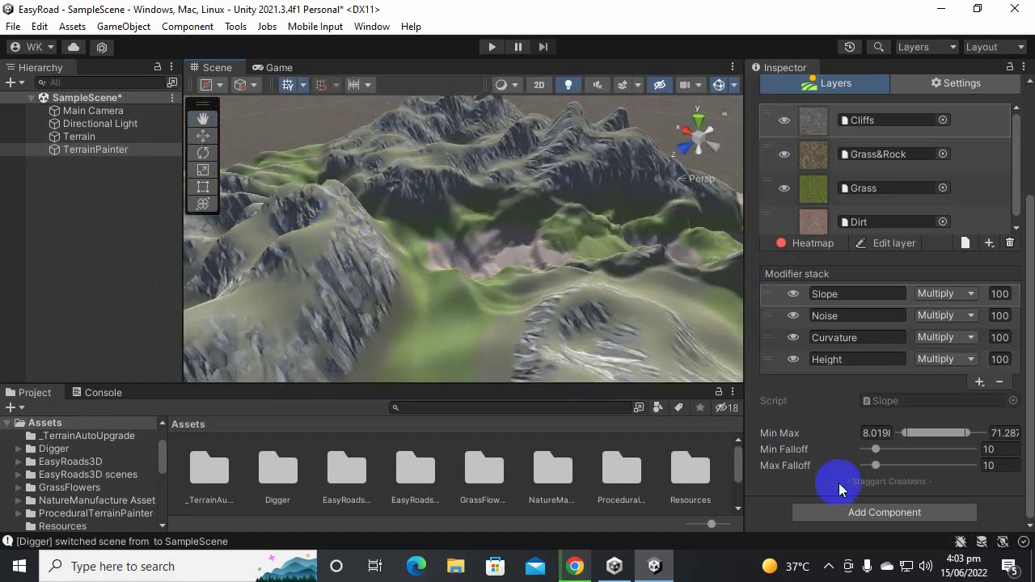
Add a Texture Mask modifier to the Cliffs layer and assign it the Broadleaf_Desktop_Atlas_Spec texture
click(979, 381)
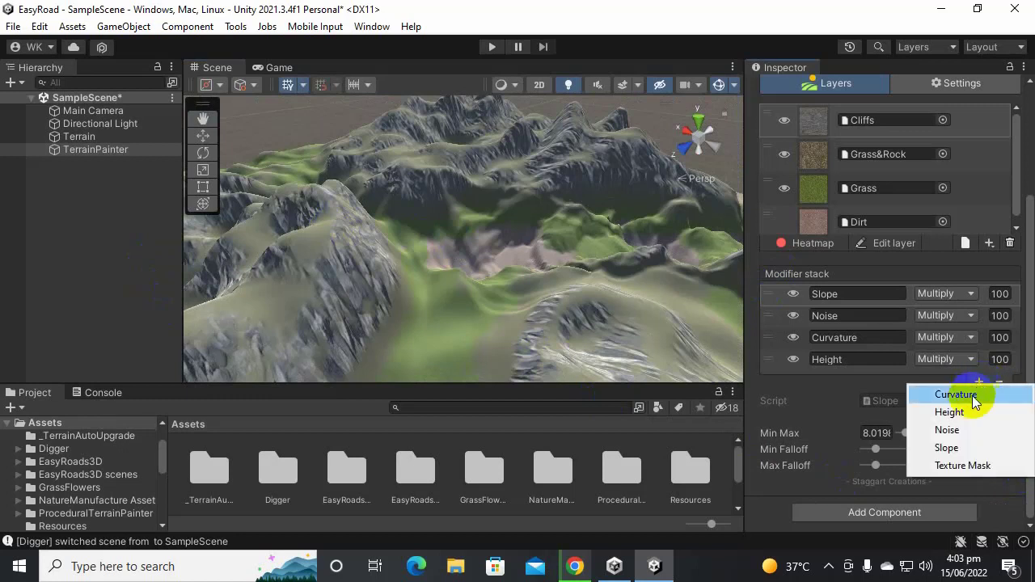
click(968, 466)
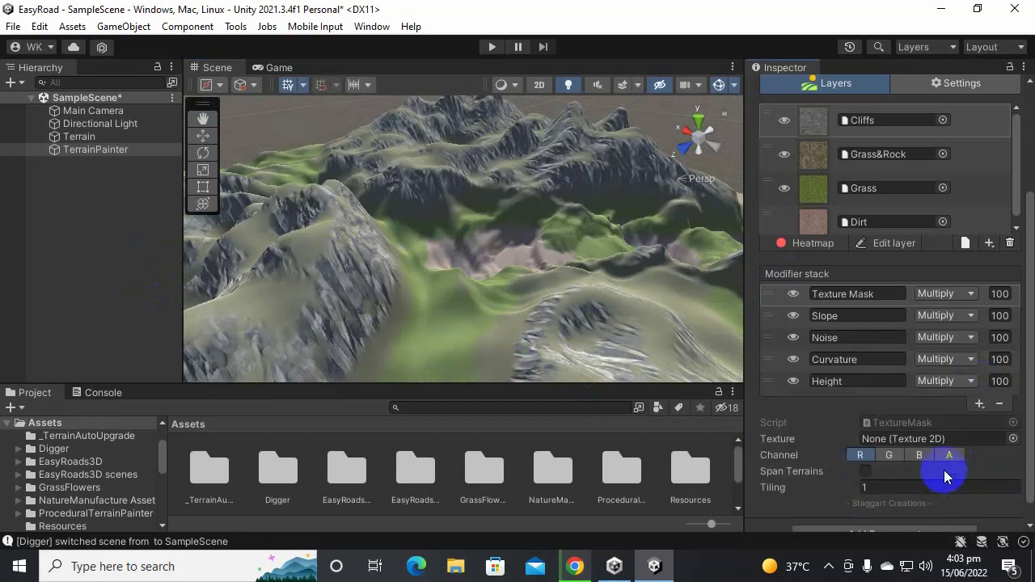
scroll(898, 403, down, 1)
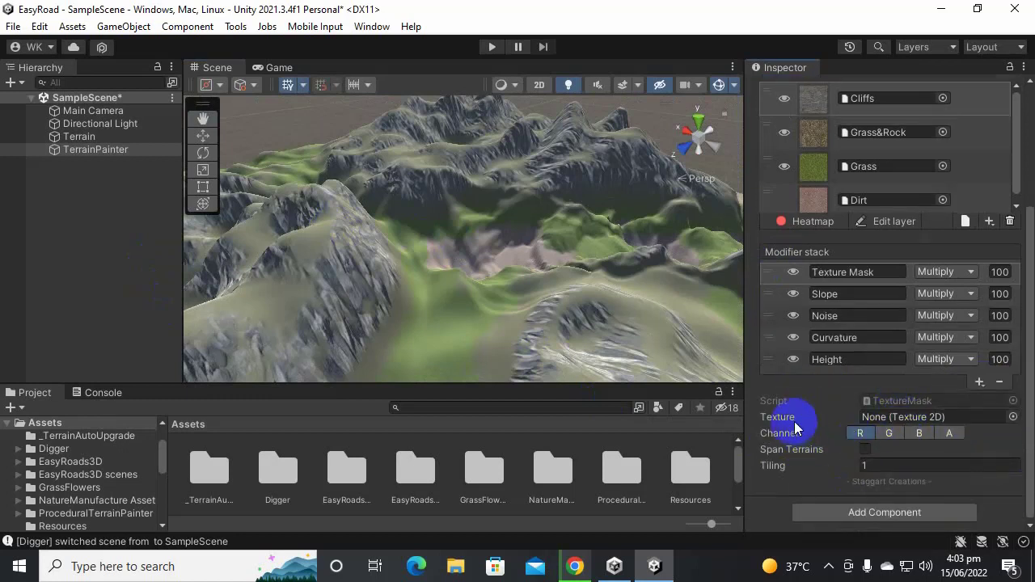
click(1013, 417)
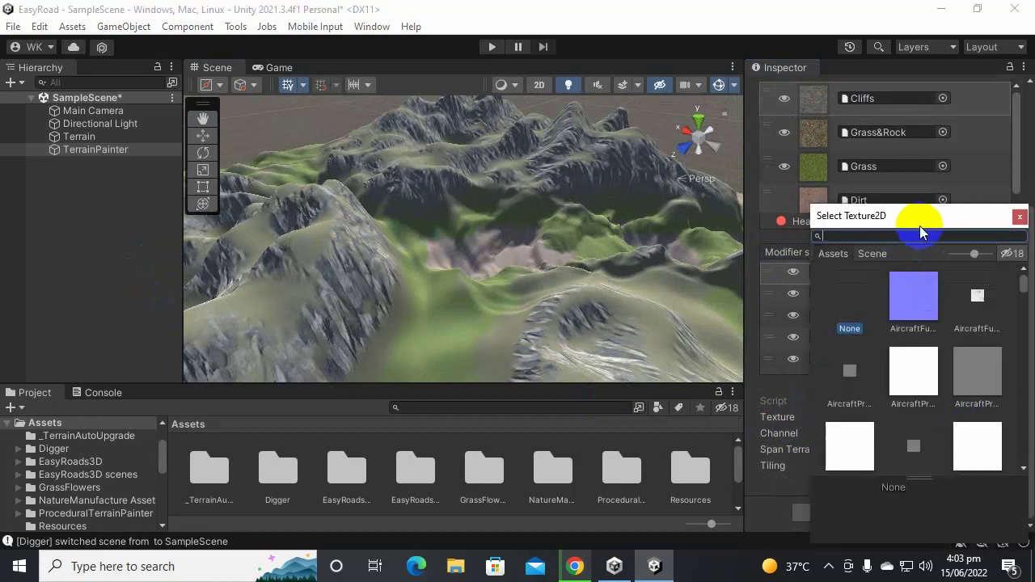
drag(920, 224, 690, 111)
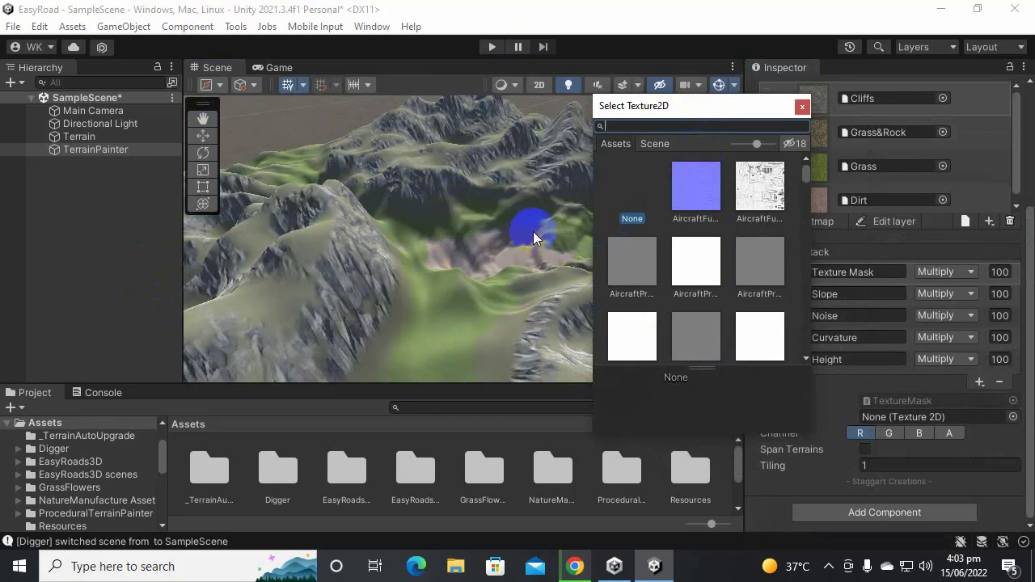
scroll(700, 267, down, 5)
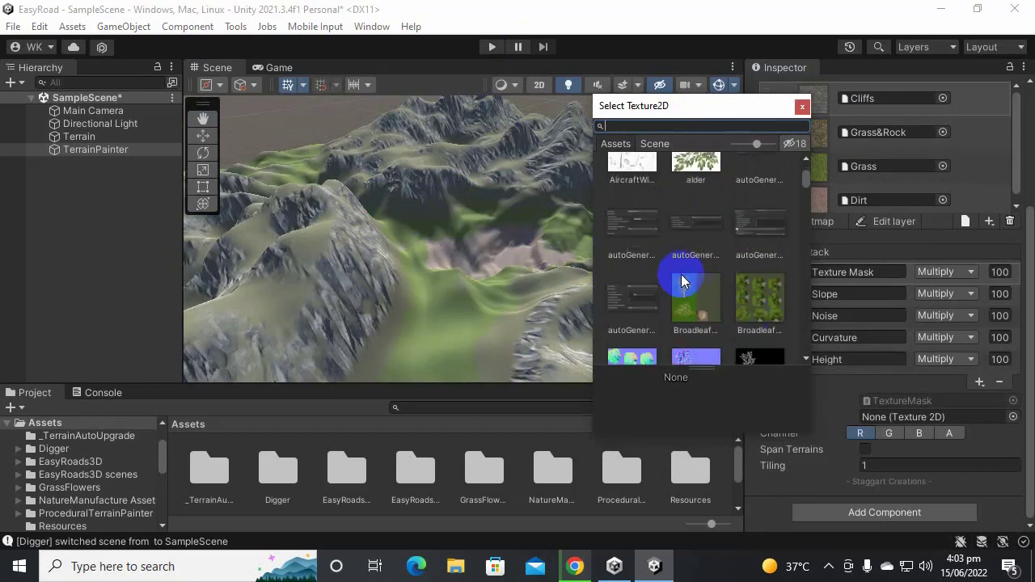
click(758, 358)
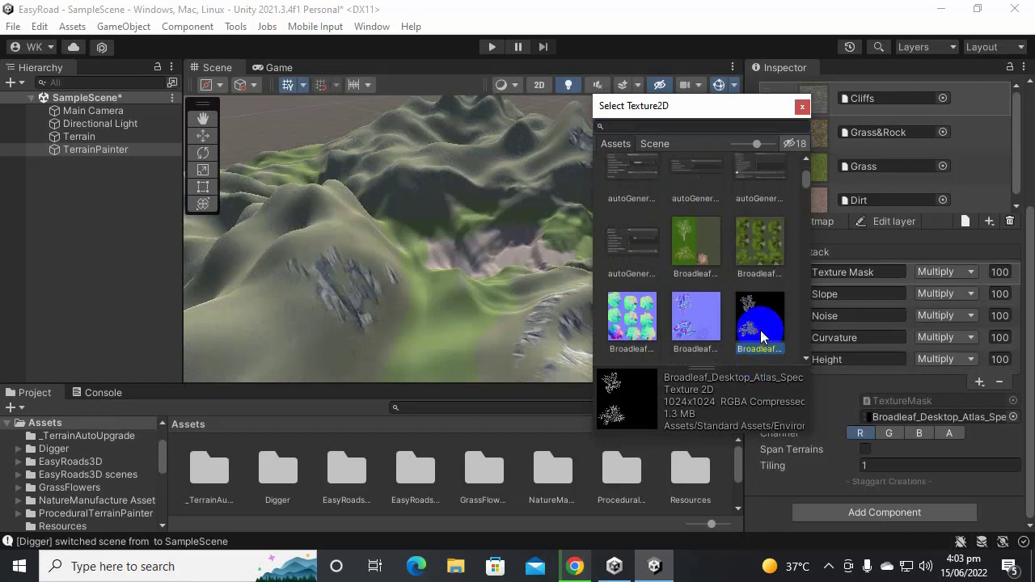
double_click(760, 325)
Set the Texture Mask modifier's tiling to 0.37 while checking the masked cliff patches on the terrain
scroll(512, 221, up, 5)
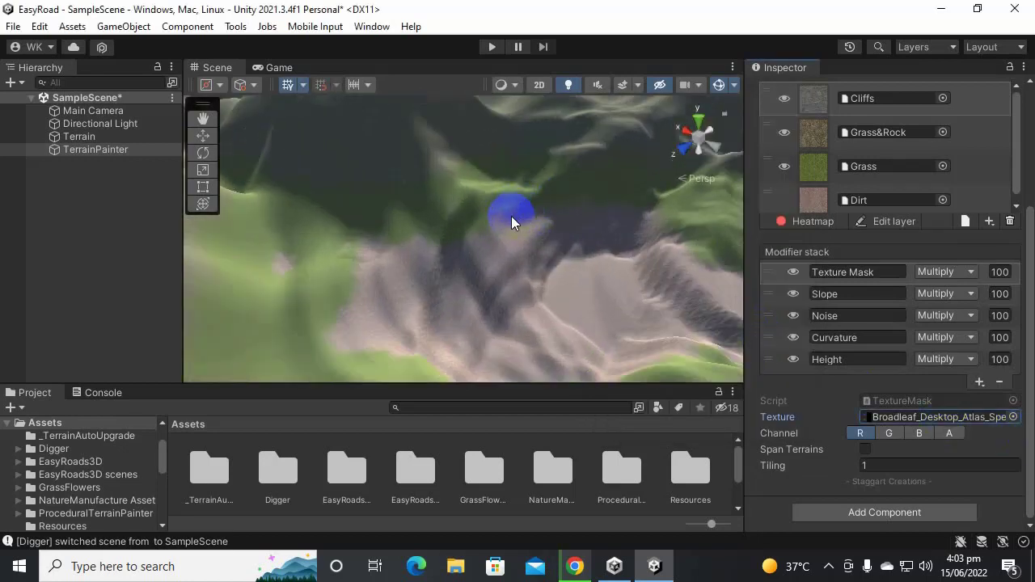
scroll(513, 214, down, 4)
middle_drag(515, 211, 529, 185)
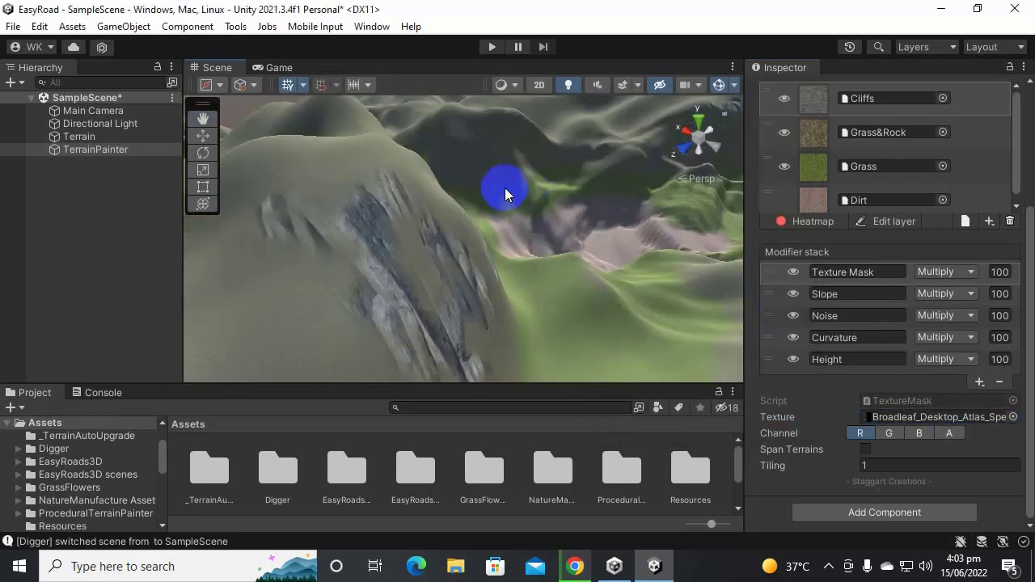
click(867, 451)
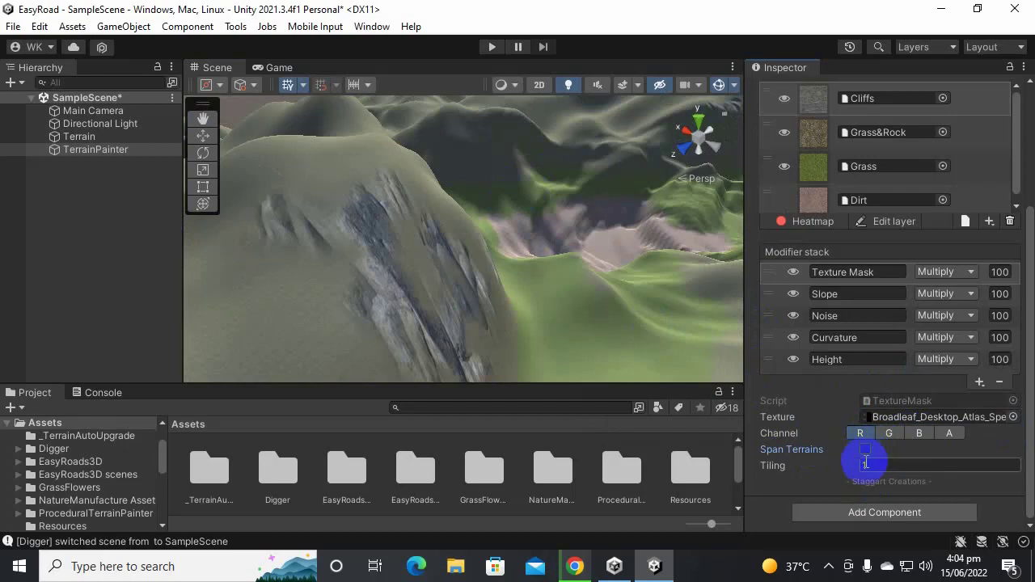
drag(855, 467, 833, 469)
alt+drag(429, 221, 485, 260)
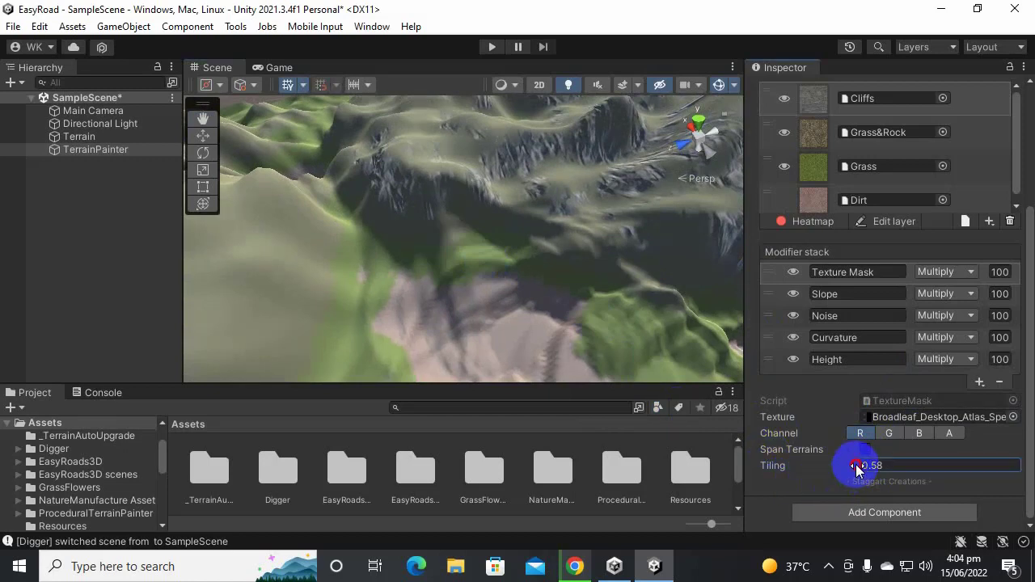
drag(851, 464, 847, 465)
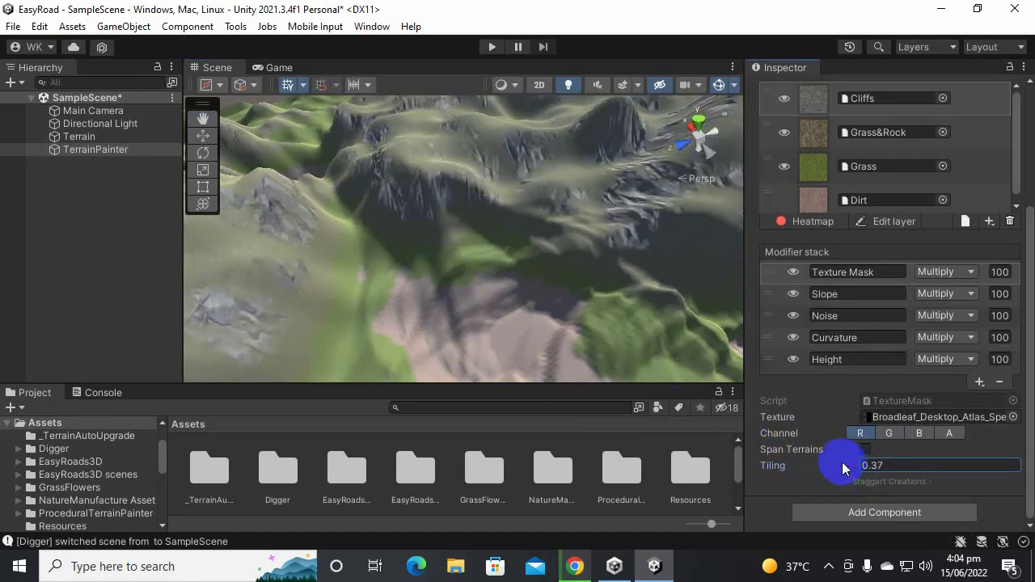
Examine how the masked cliff texture blends with the grass, both close up and across the whole terrain
scroll(379, 169, down, 3)
mouse_move(380, 169)
alt+mouse_down()
mouse_move(474, 227)
mouse_move(675, 166)
mouse_move(376, 162)
alt+mouse_up()
drag(387, 235, 444, 258)
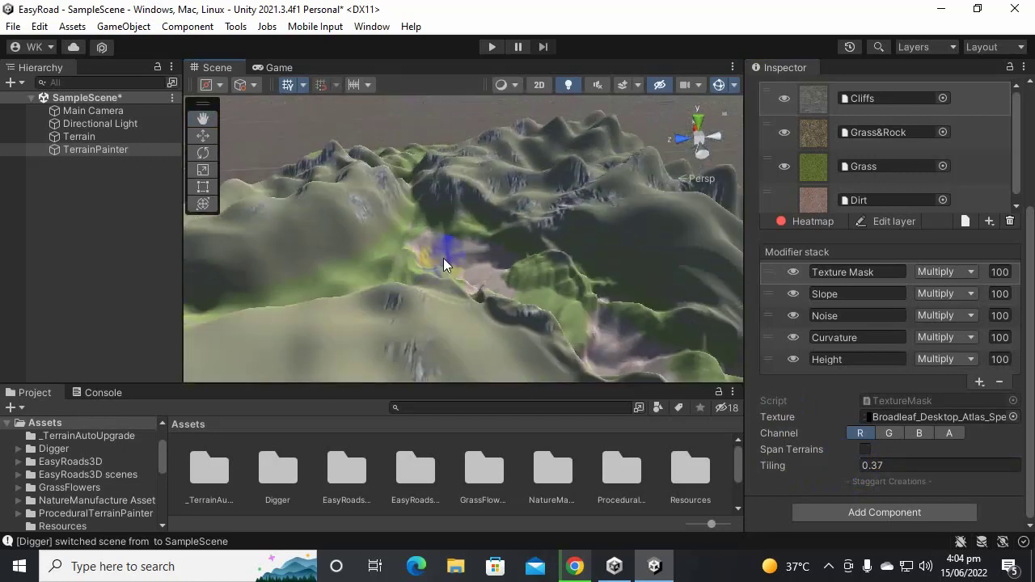
right_drag(531, 183, 136, 215)
scroll(344, 229, up, 6)
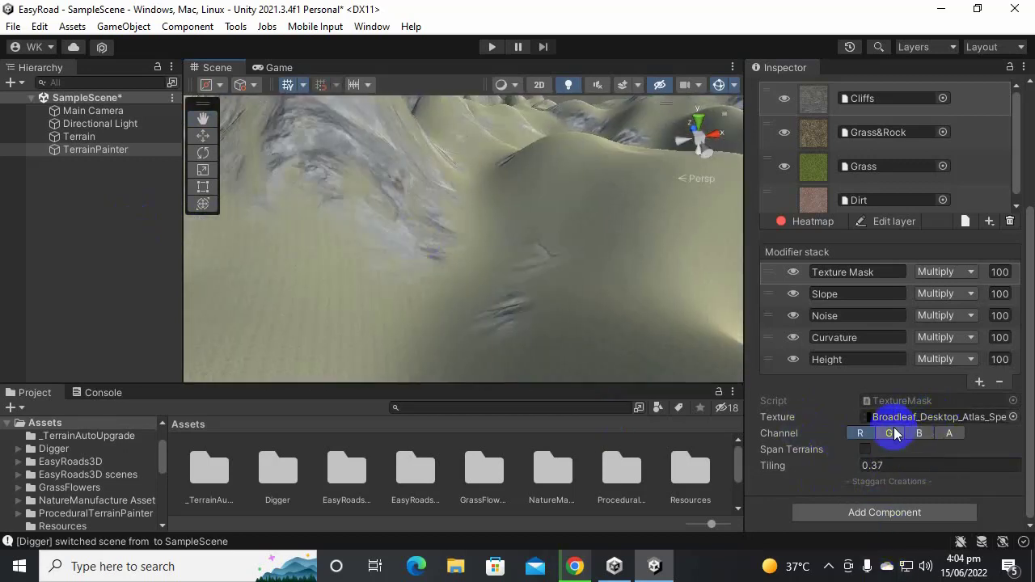
scroll(368, 182, up, 10)
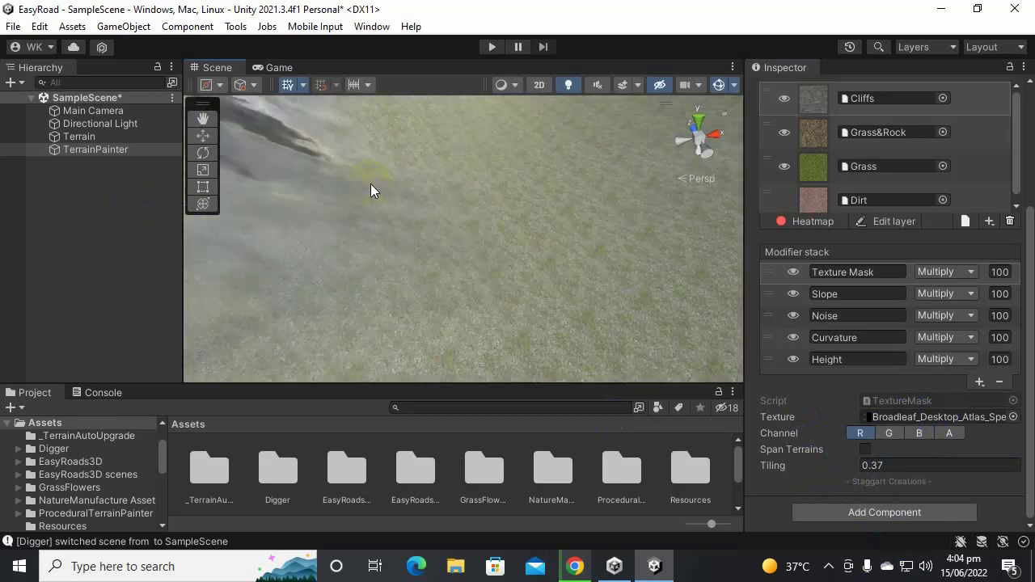
middle_drag(381, 189, 379, 190)
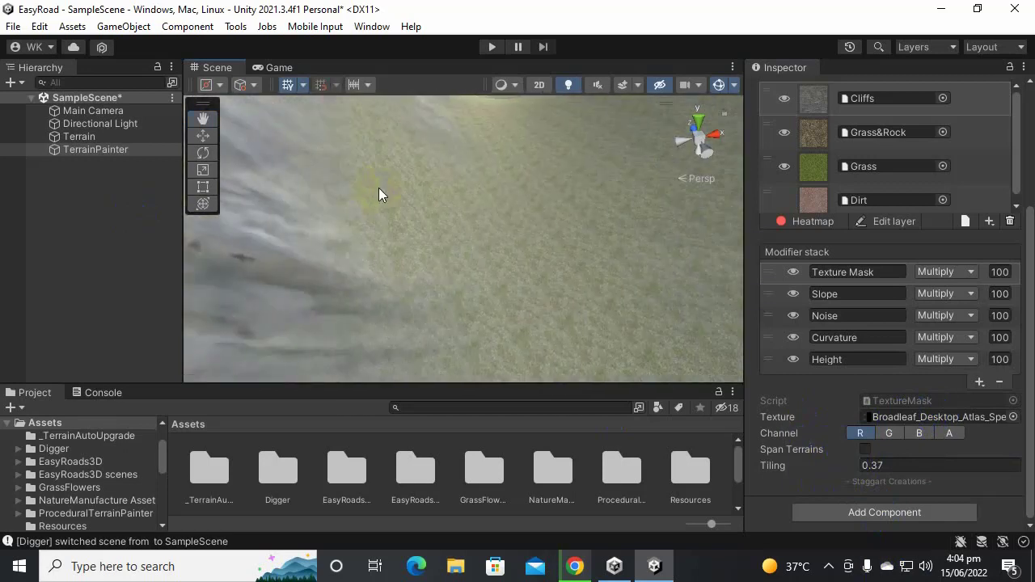
scroll(379, 188, down, 3)
scroll(379, 188, up, 3)
scroll(330, 233, down, 3)
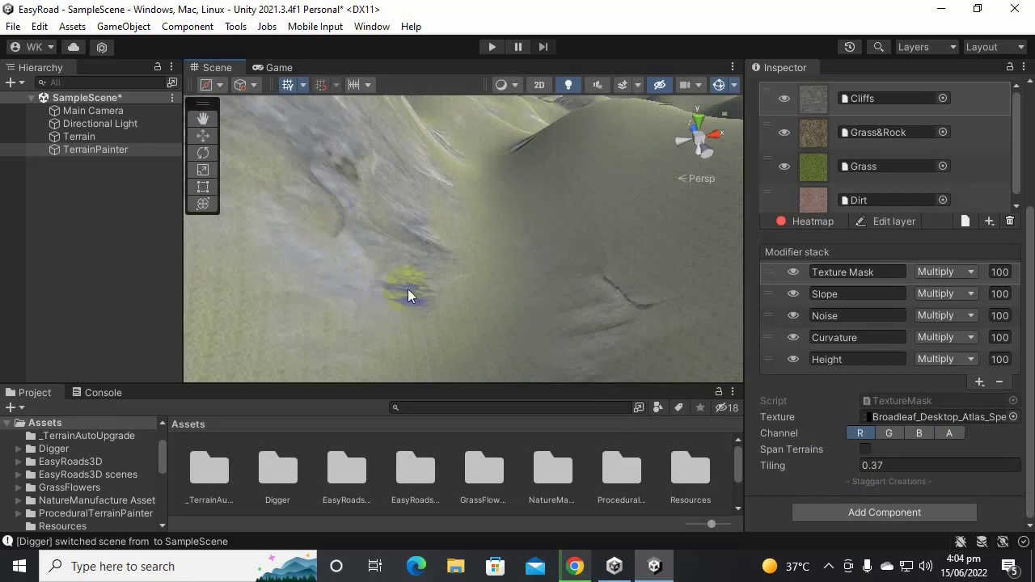
scroll(371, 183, up, 3)
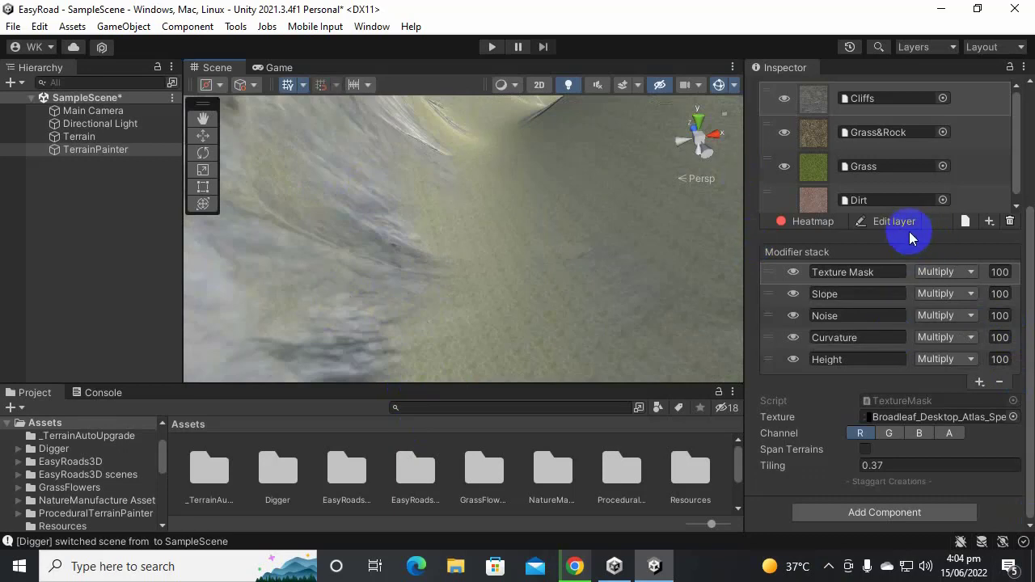
scroll(413, 223, down, 10)
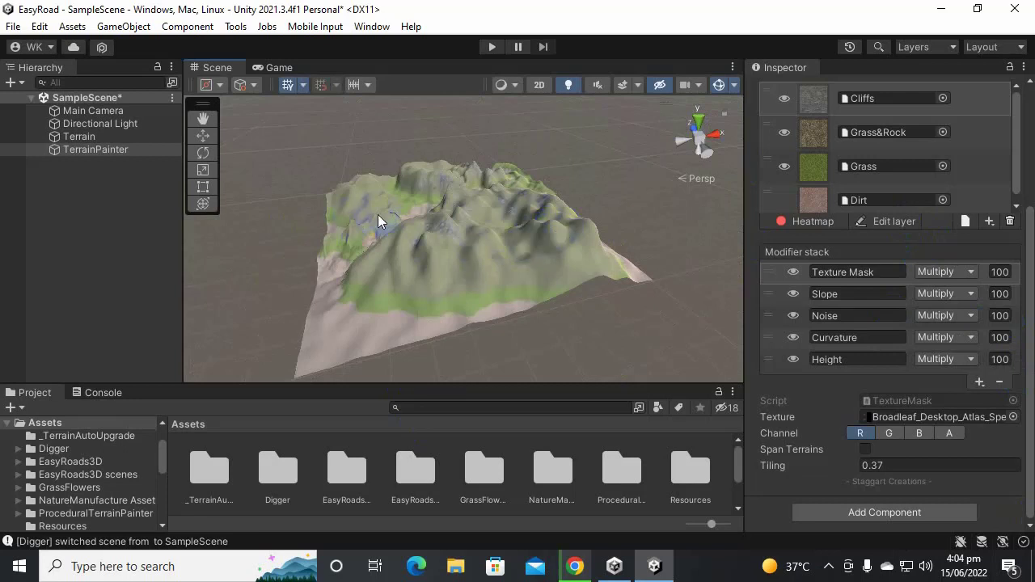
scroll(378, 215, down, 4)
alt+drag(379, 220, 637, 242)
scroll(477, 241, up, 4)
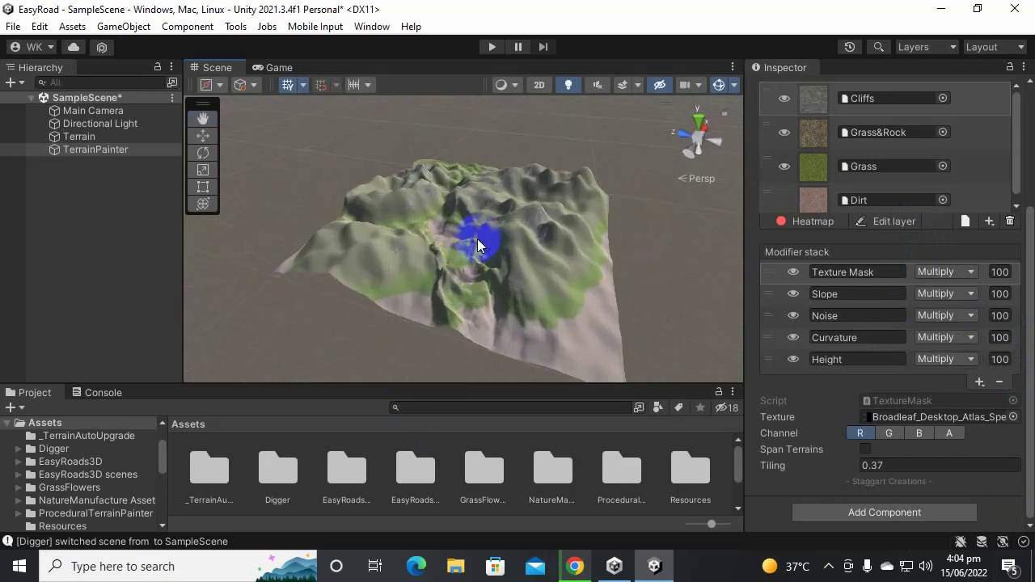
scroll(478, 239, up, 3)
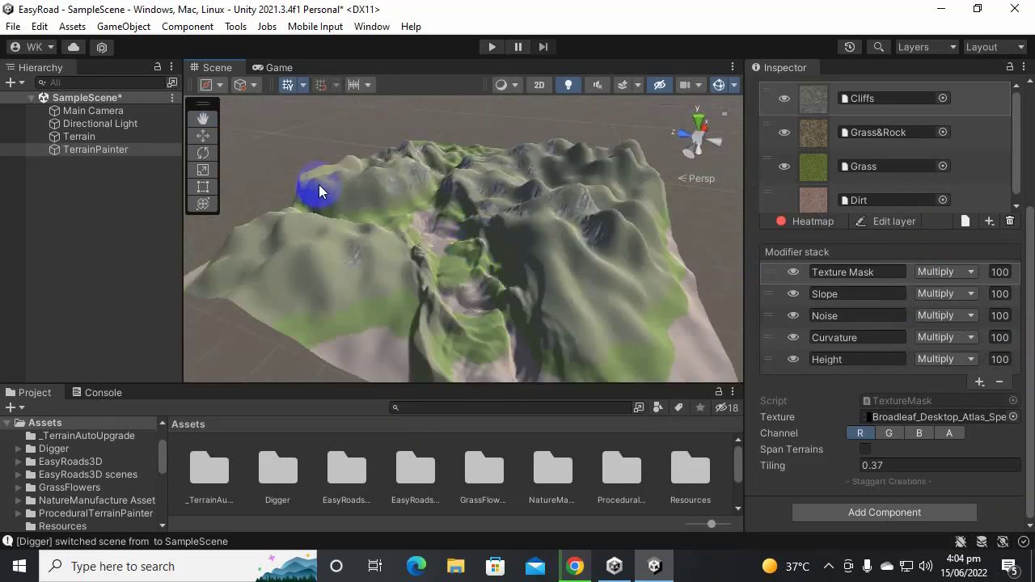